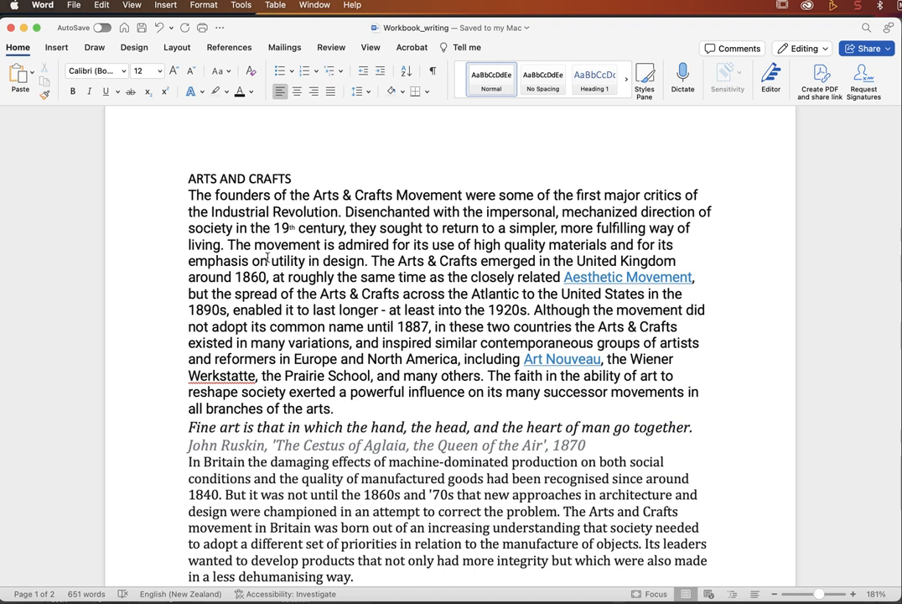
Step: Trial-select the Word intro text down to the Britain paragraph and scroll through the document
scroll(267, 258, "down", 2)
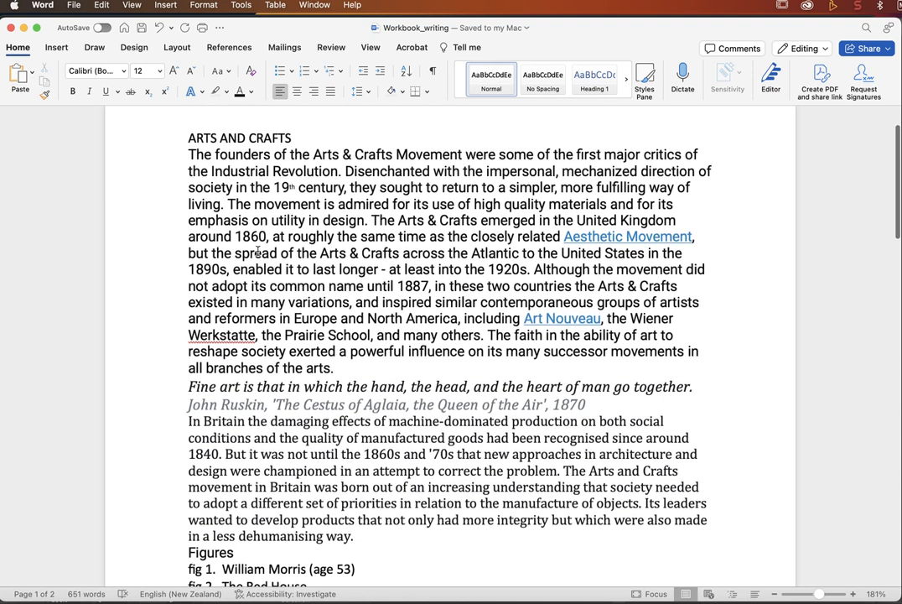
left_click_drag(186, 154, 369, 539)
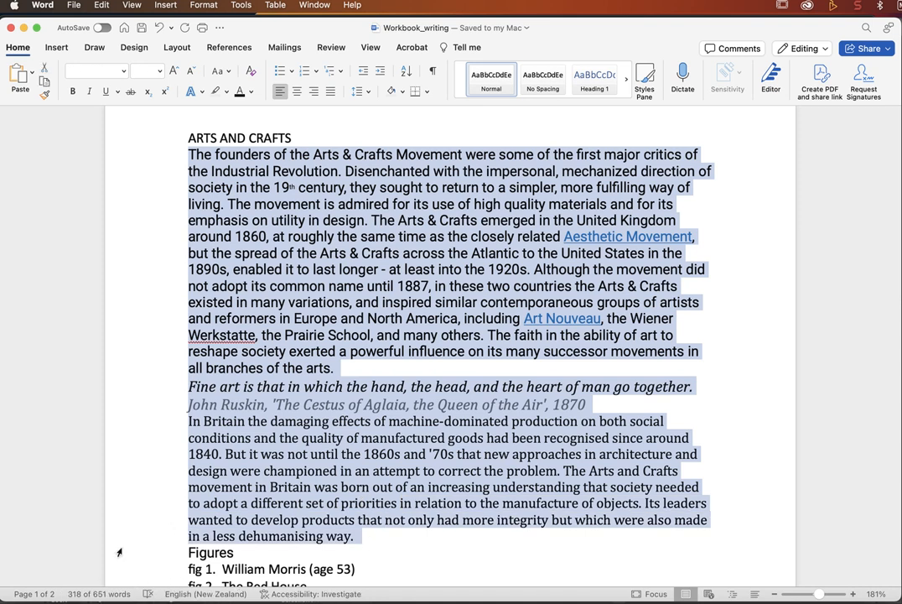
left_click(158, 238)
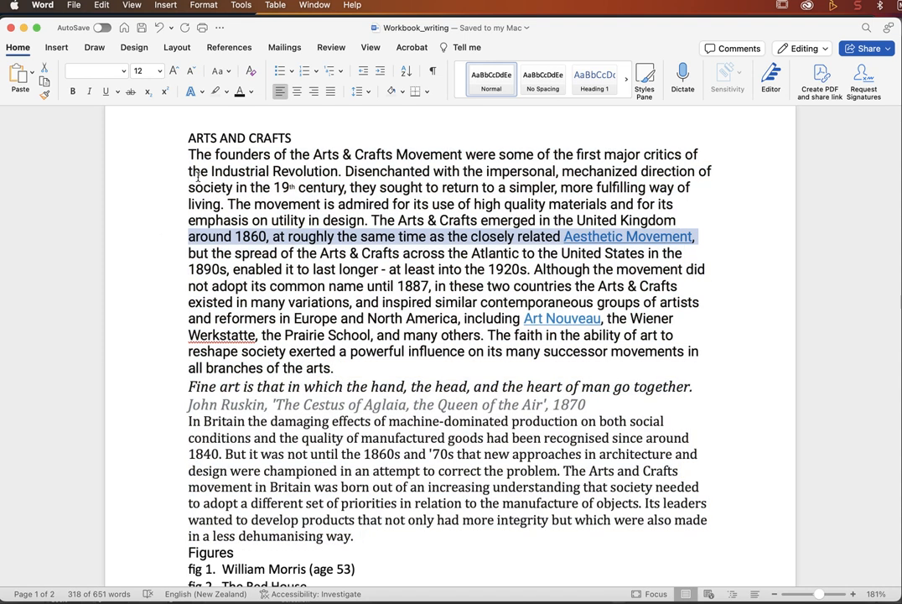
scroll(303, 397, "down", 10)
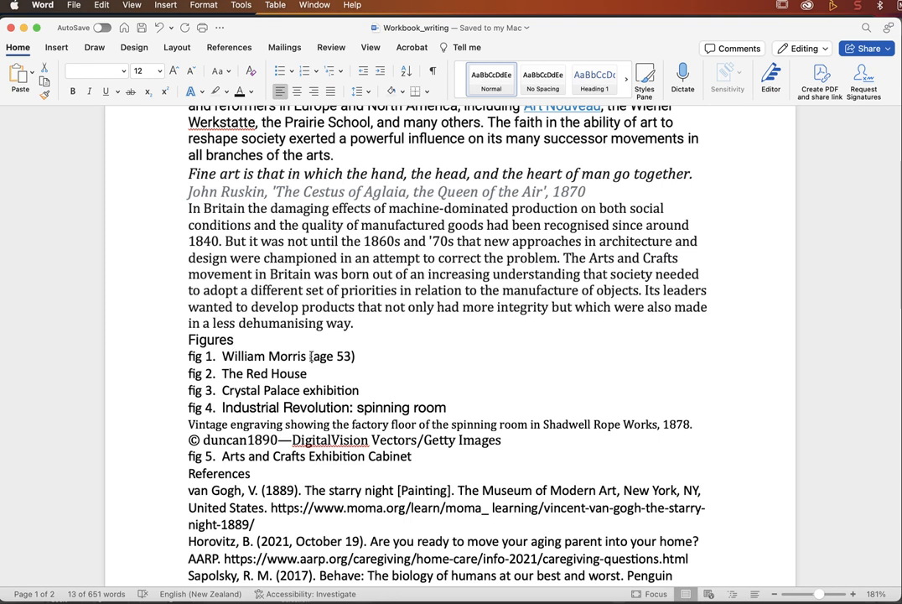
scroll(313, 409, "down", 6)
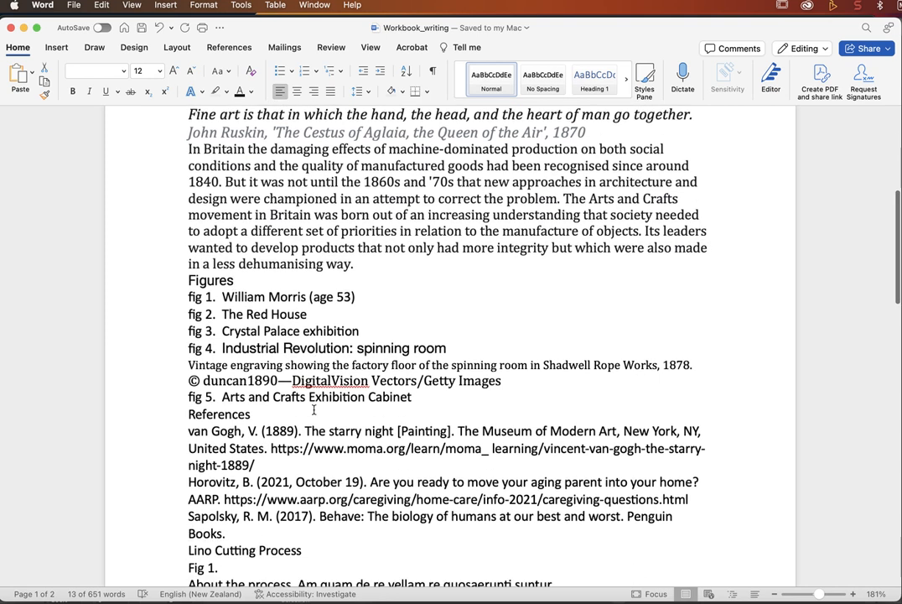
scroll(313, 409, "down", 5)
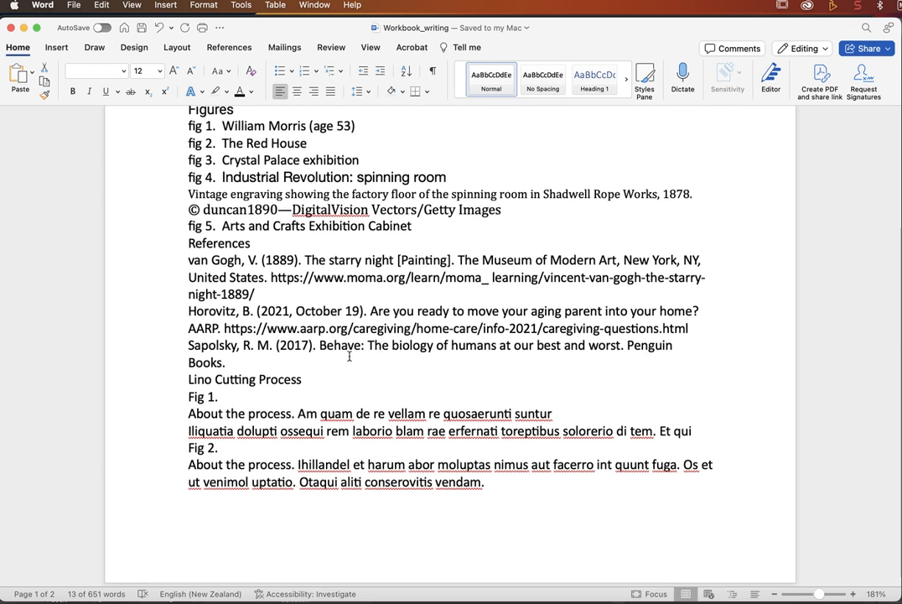
scroll(349, 356, "up", 3)
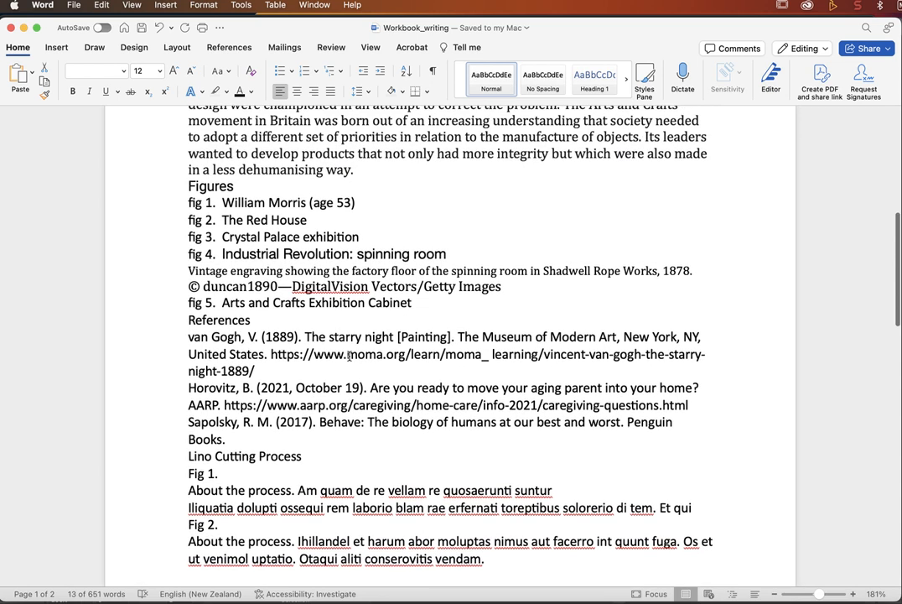
scroll(350, 355, "up", 10)
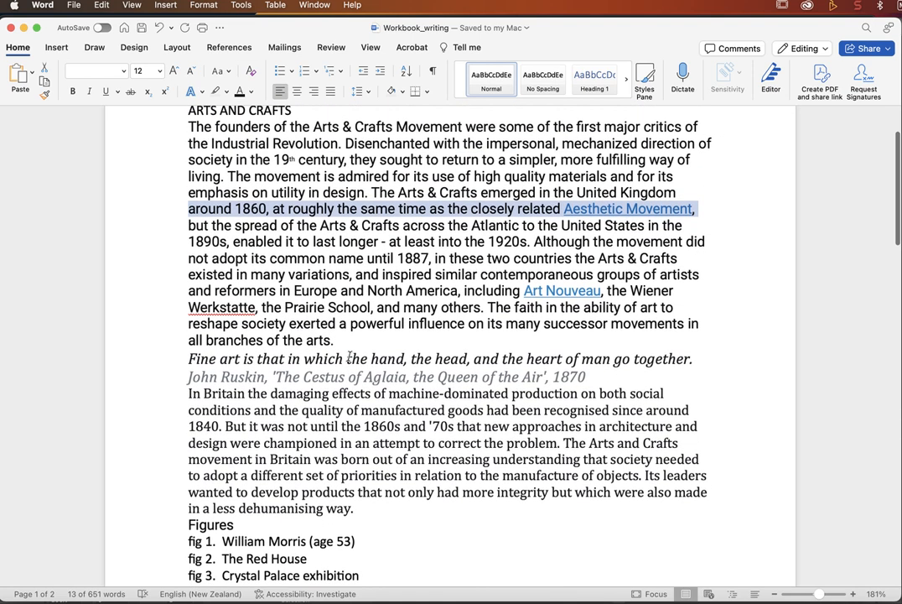
Step: Select the Word text from ARTS AND CRAFTS through References and switch to InDesign
left_click(310, 214)
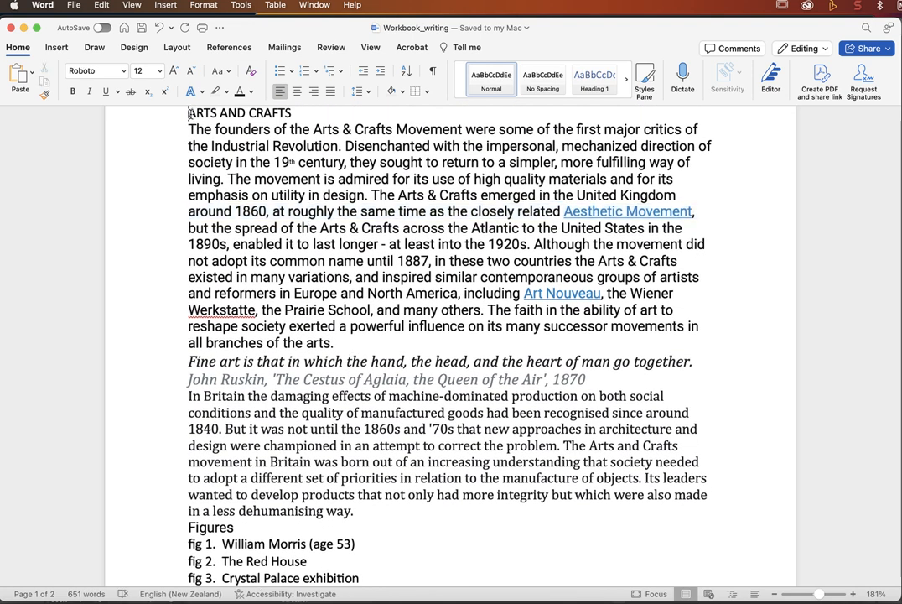
left_click_drag(188, 112, 240, 363)
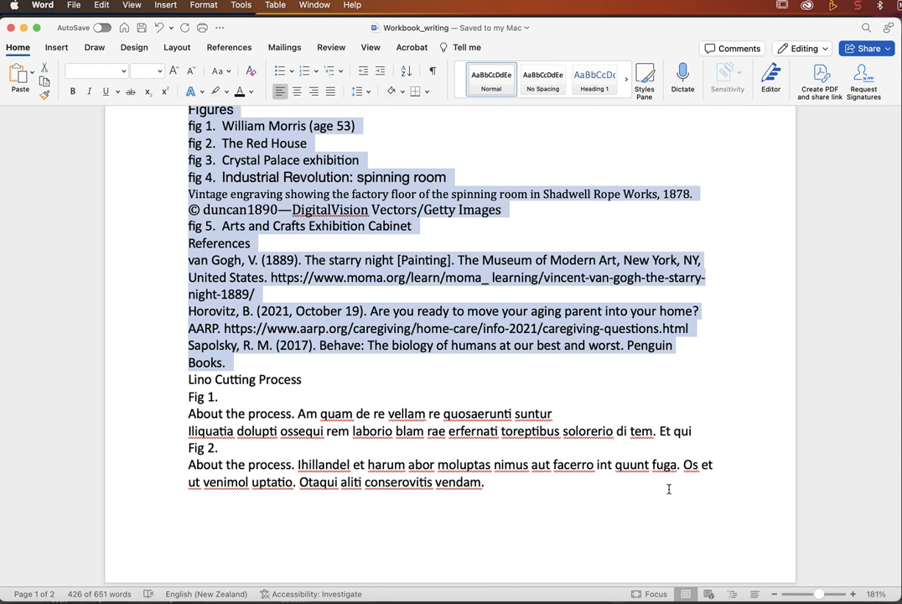
key("super+Tab")
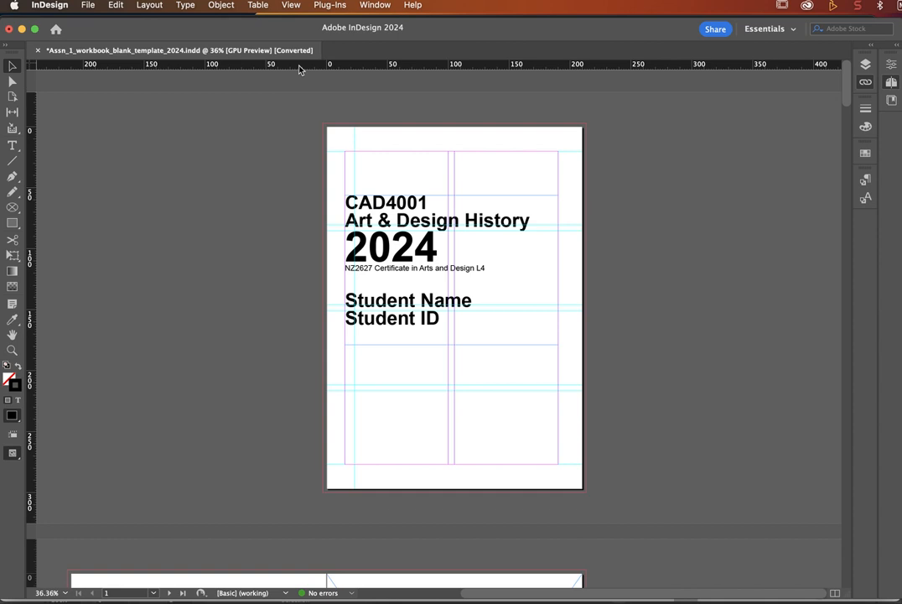
Step: Open the Paragraph Styles panel from Window > Styles, briefly checking Character Styles
left_click(374, 6)
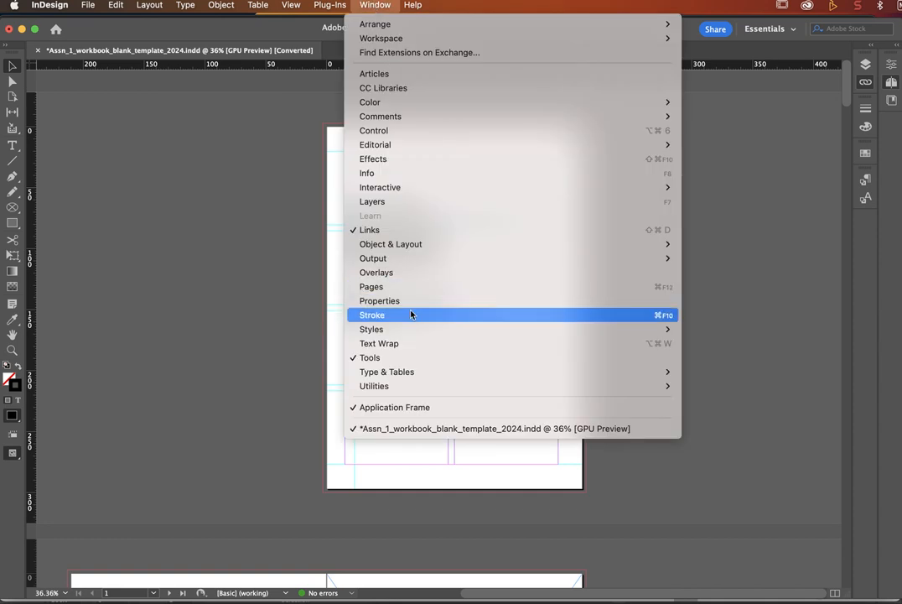
mouse_move(411, 335)
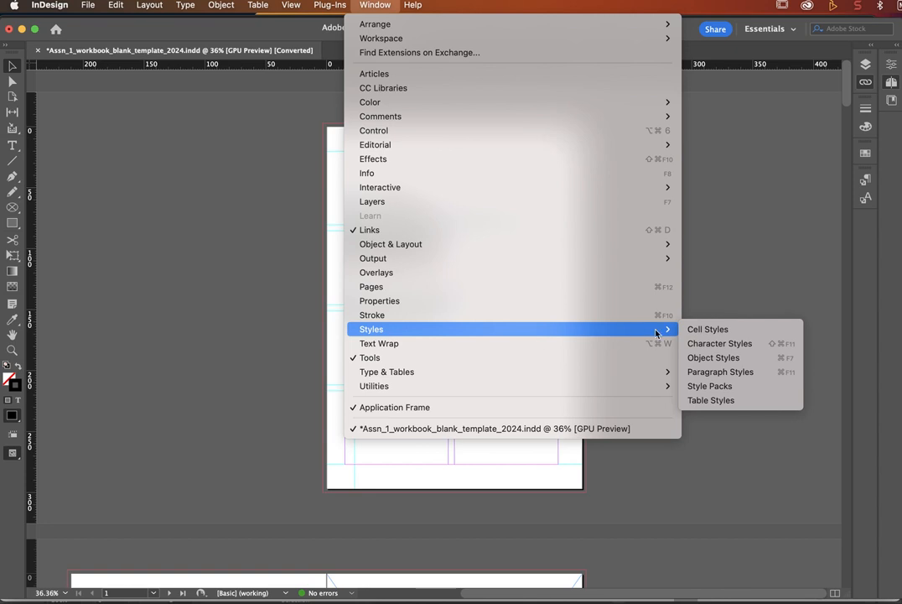
left_click(721, 372)
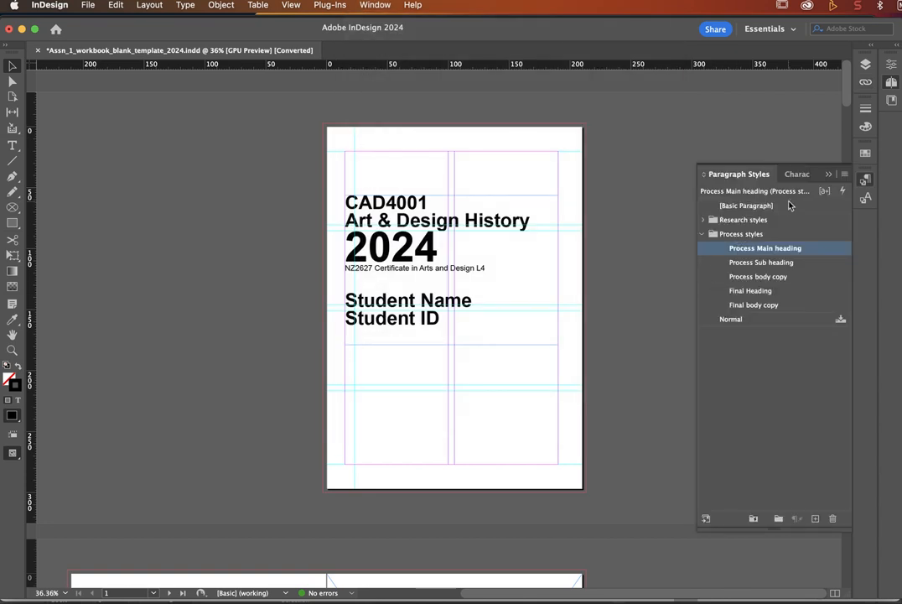
left_click(801, 175)
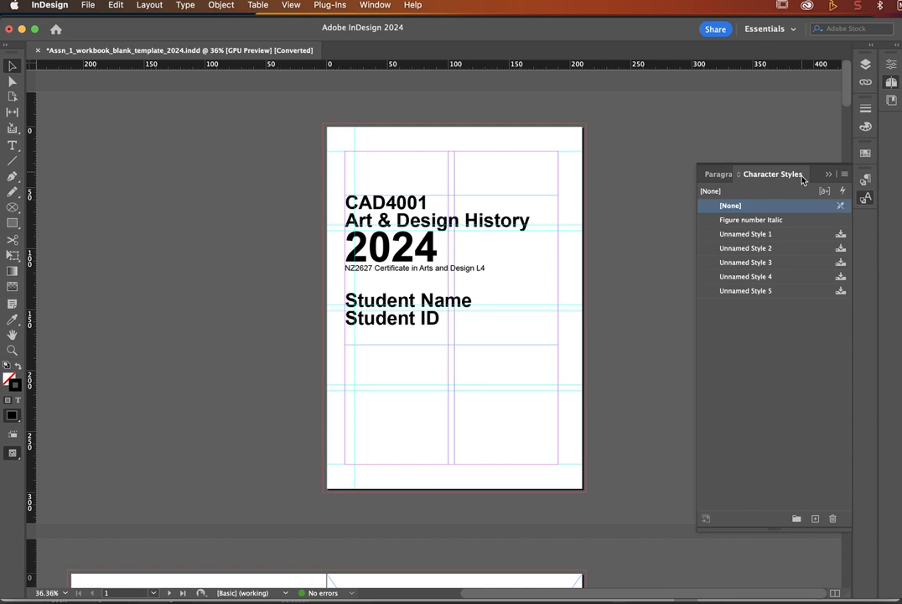
left_click(720, 175)
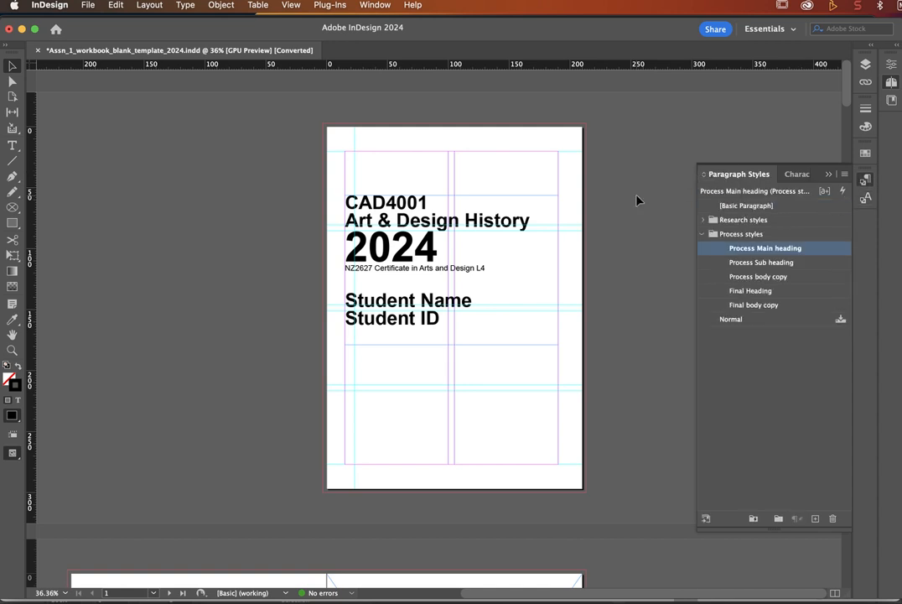
Step: Collapse the Process styles group and expand the Research styles group
left_click(702, 235)
left_click(704, 234)
left_click(703, 235)
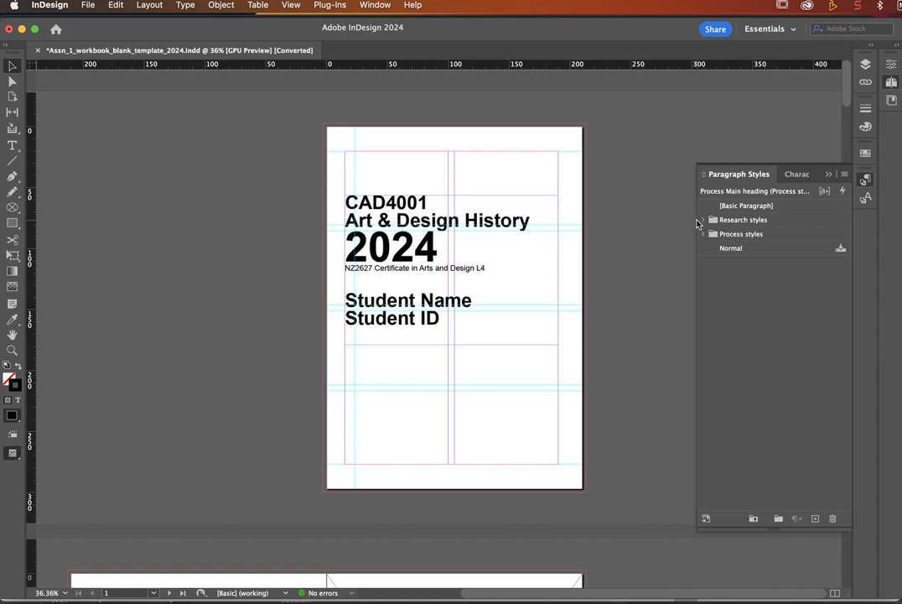
left_click(702, 220)
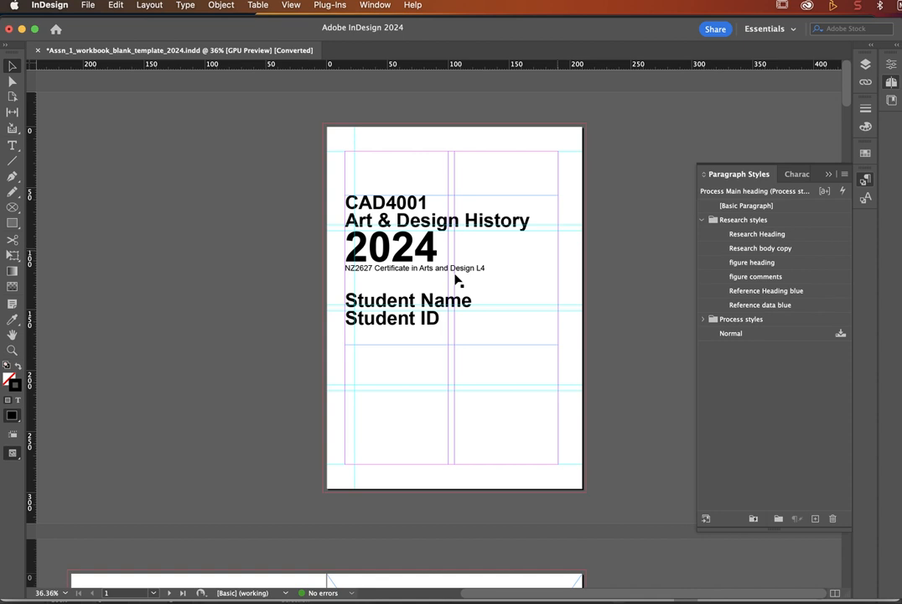
Step: Replace the cover's Student Name placeholder with the student's full name
double_click(389, 302)
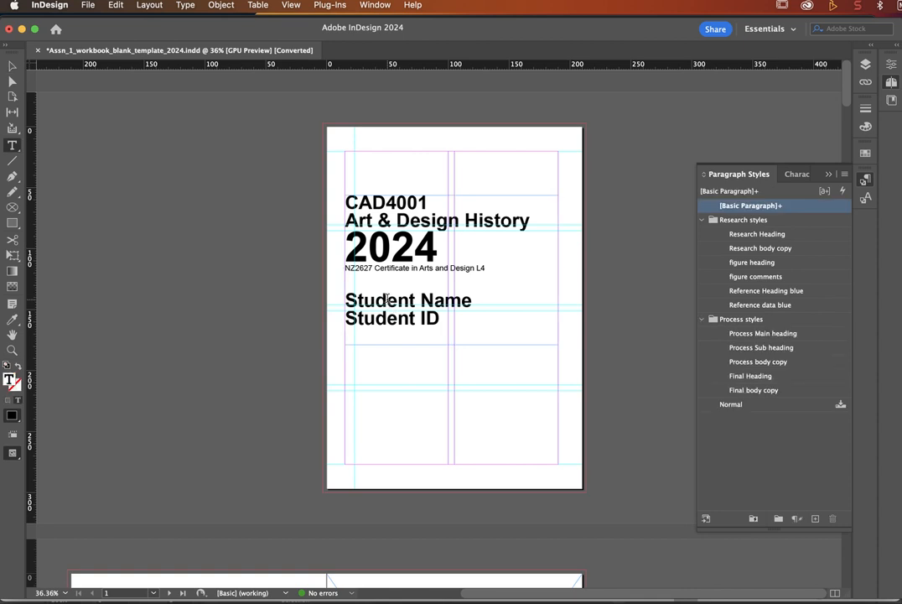
double_click(388, 302)
triple_click(447, 294)
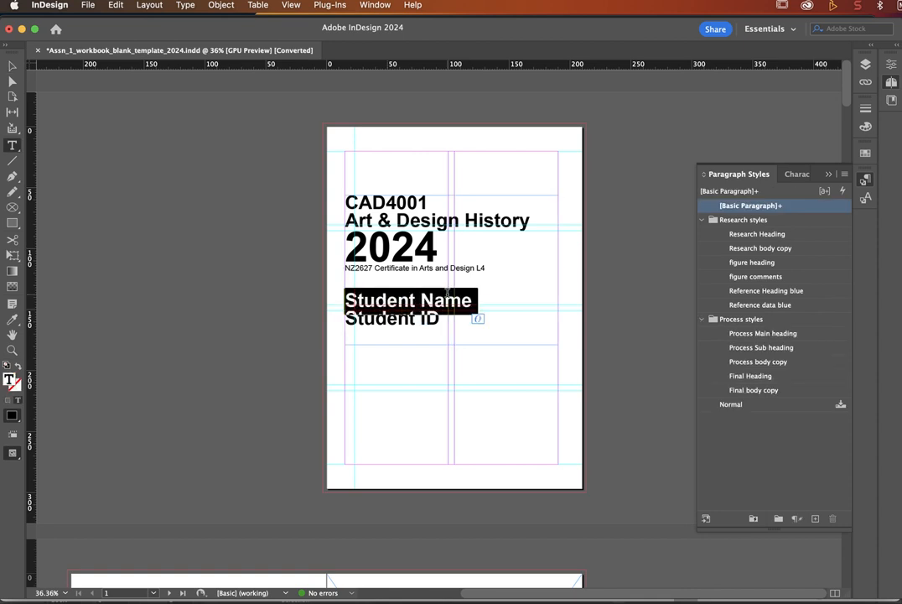
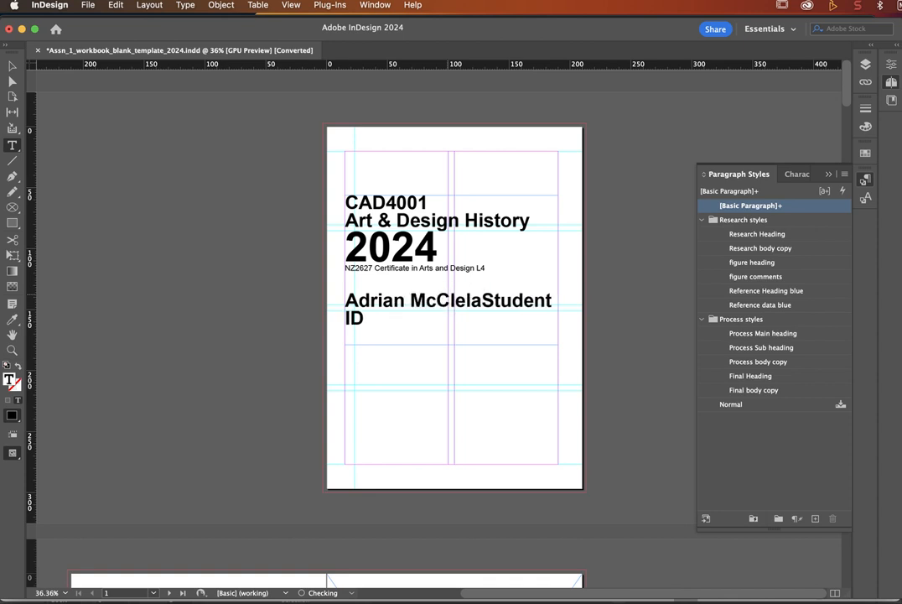
key("Return")
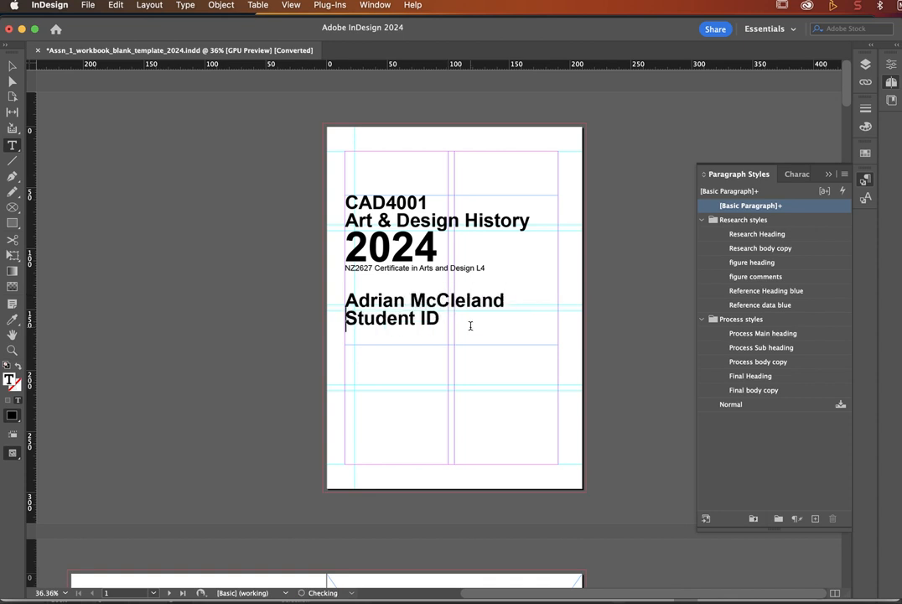
Step: Replace the Student ID placeholder with the student's ID number
double_click(408, 321)
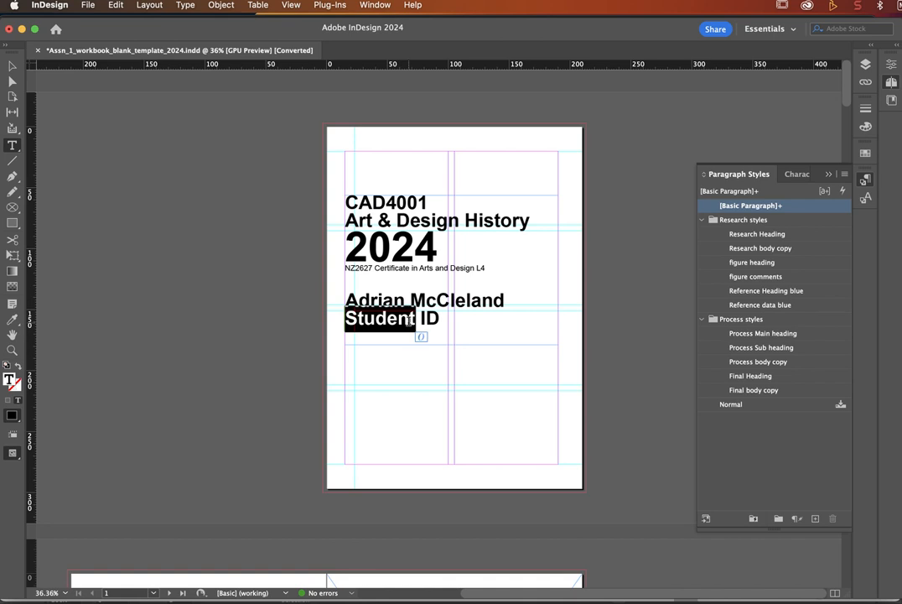
triple_click(408, 321)
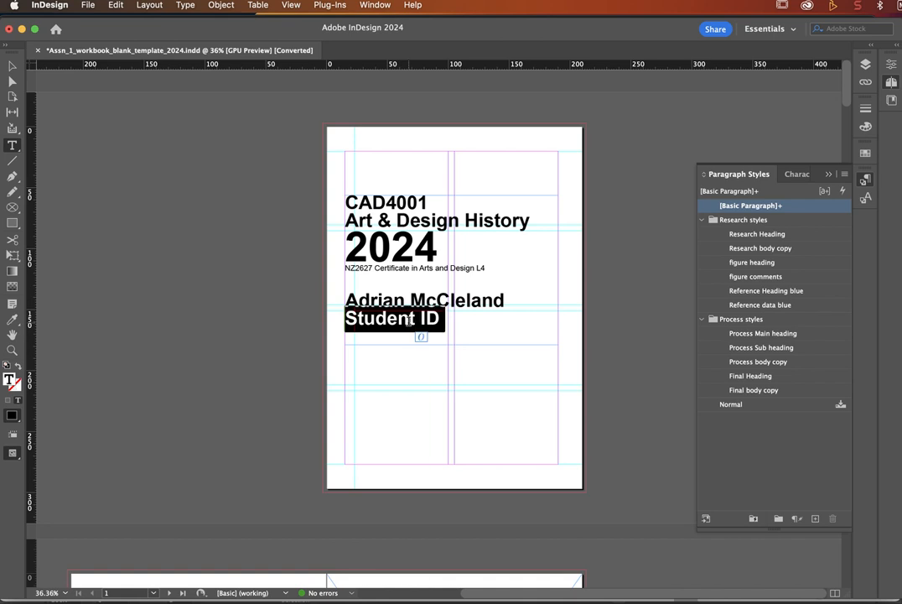
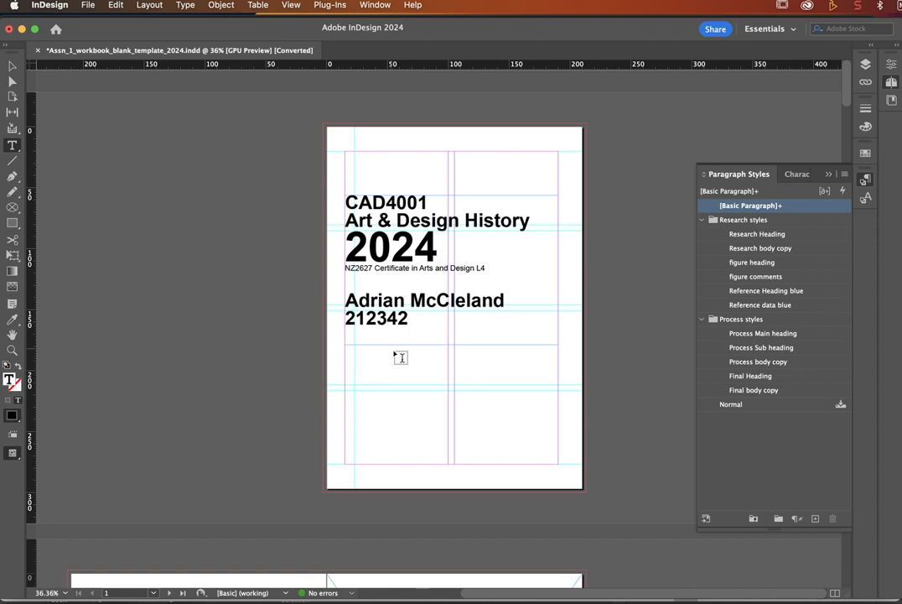
Step: Scroll down to the ARTS AND CRAFTS MOVEMENT spread on page 9 and open the File menu
scroll(577, 430, "down", 2)
scroll(578, 430, "down", 8)
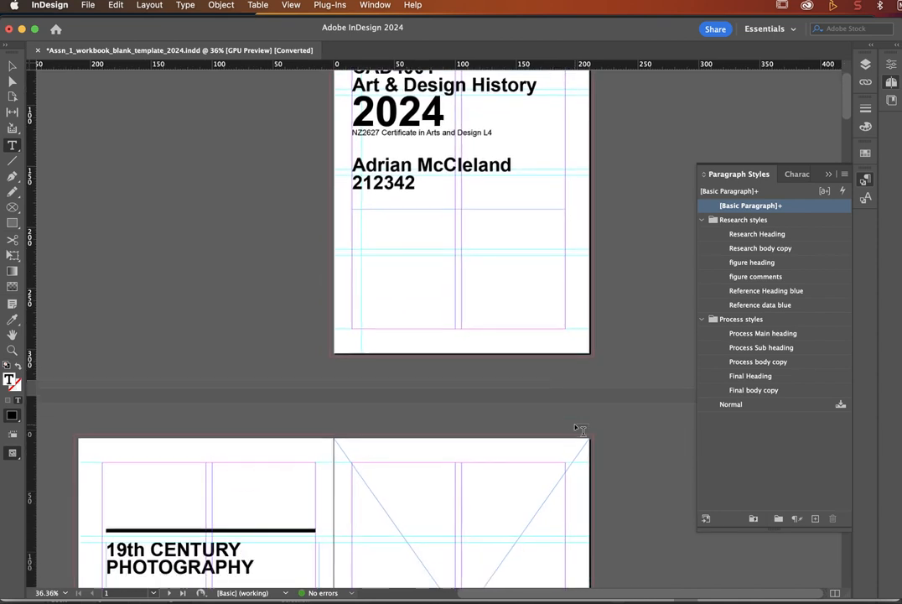
scroll(581, 430, "down", 20)
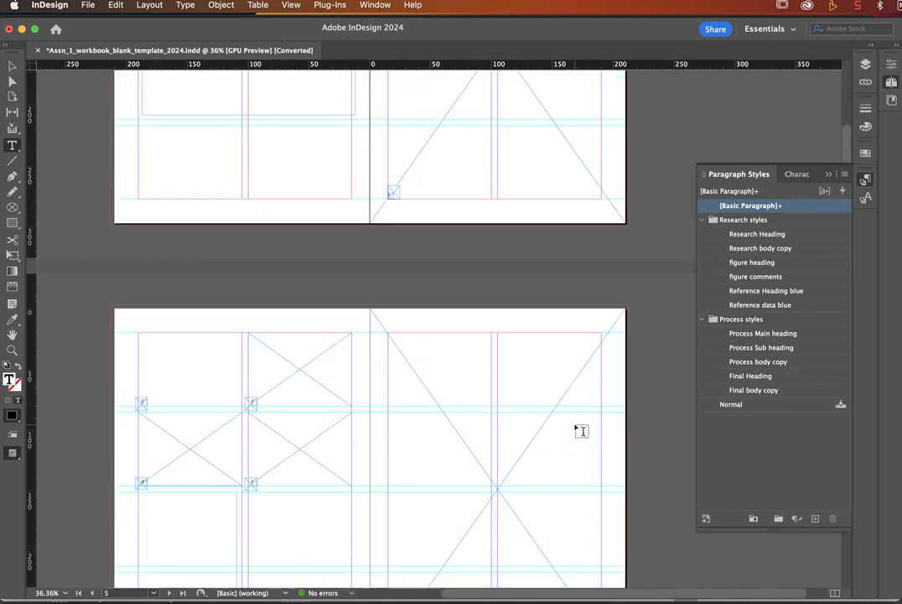
scroll(581, 431, "down", 20)
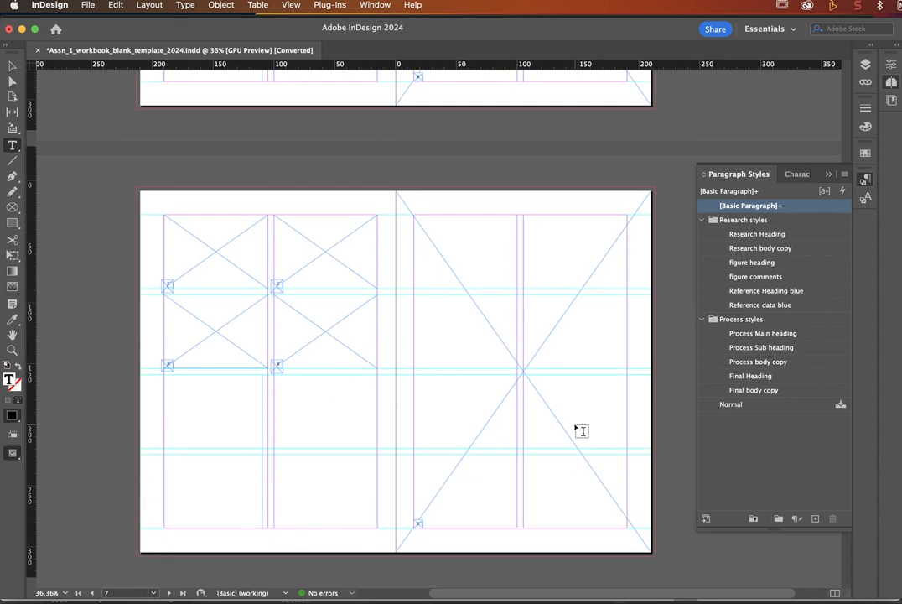
scroll(581, 430, "down", 5)
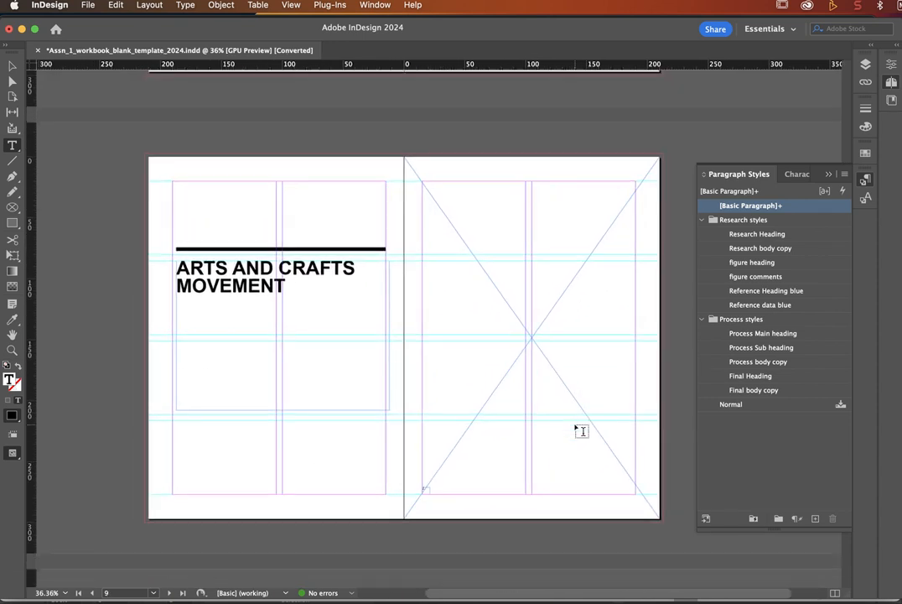
left_click(87, 6)
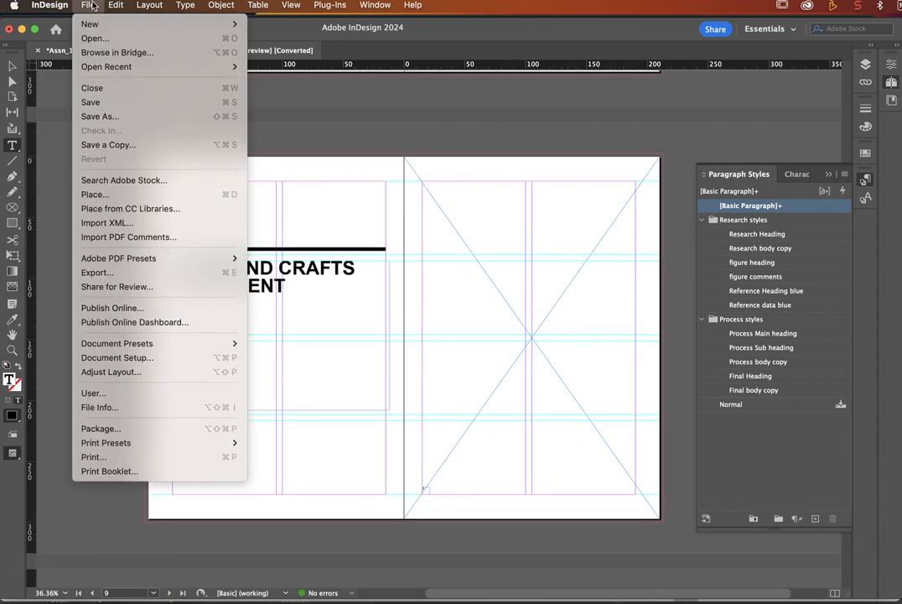
Step: Browse Save As to Desktop > Art_Design > images, then close the dialog without saving
left_click(102, 117)
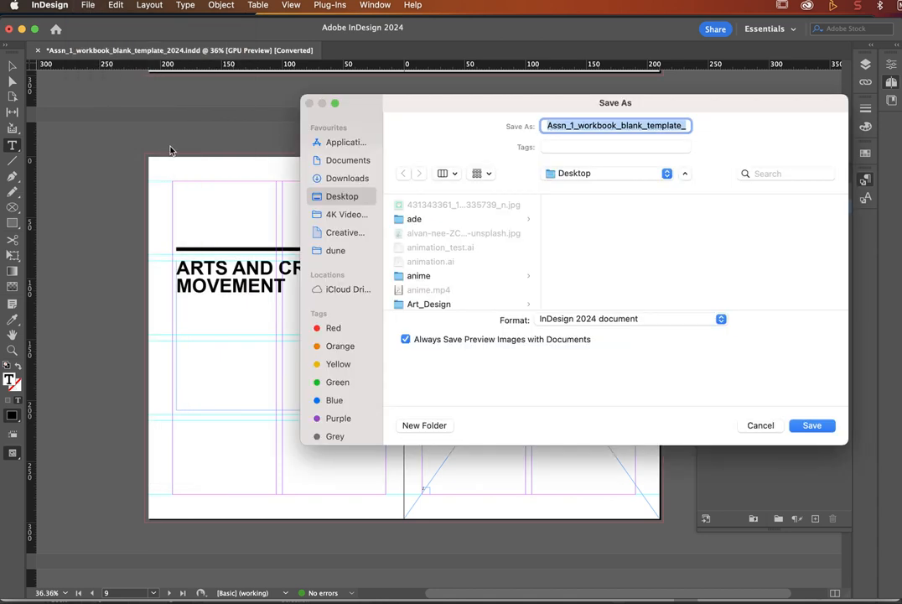
left_click(596, 180)
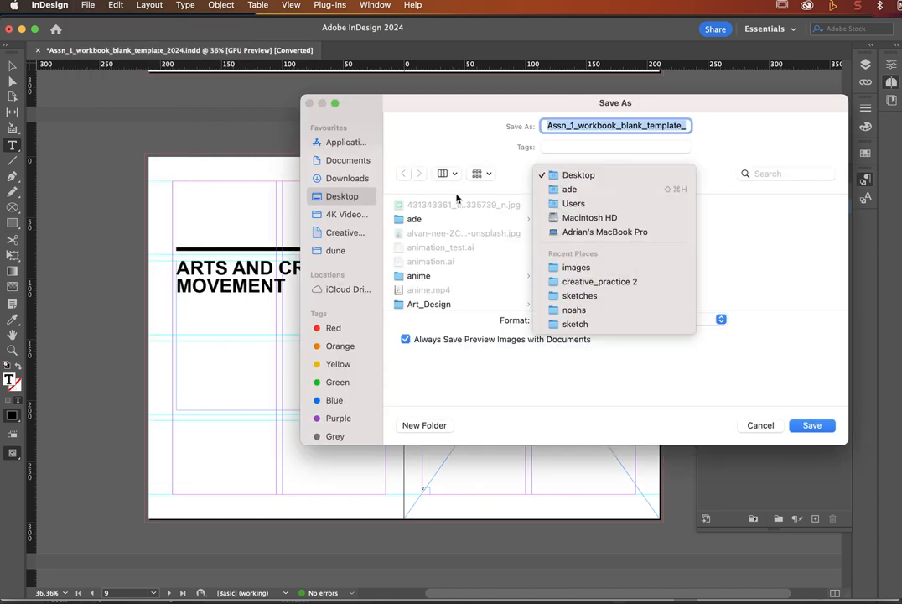
left_click(350, 197)
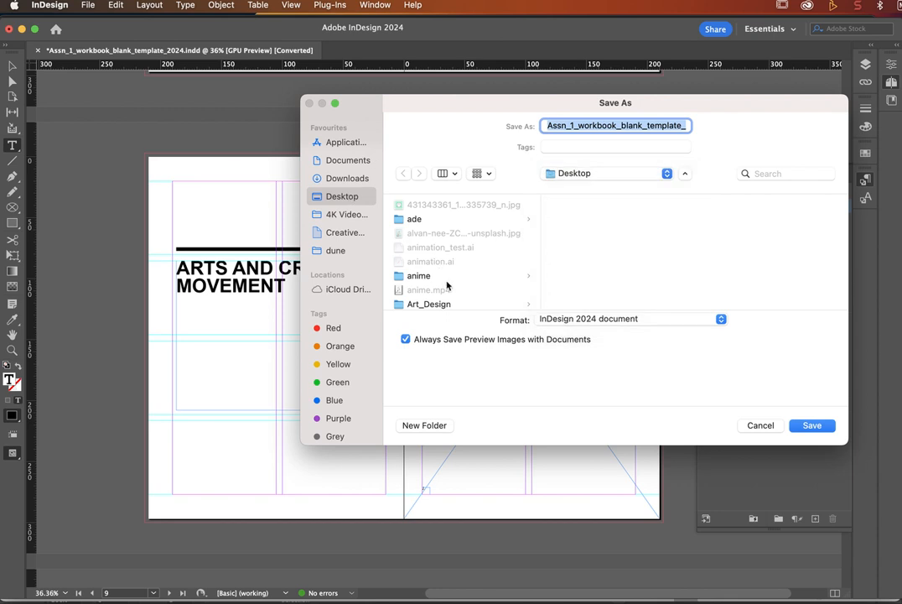
left_click(443, 304)
scroll(482, 224, "down", 1)
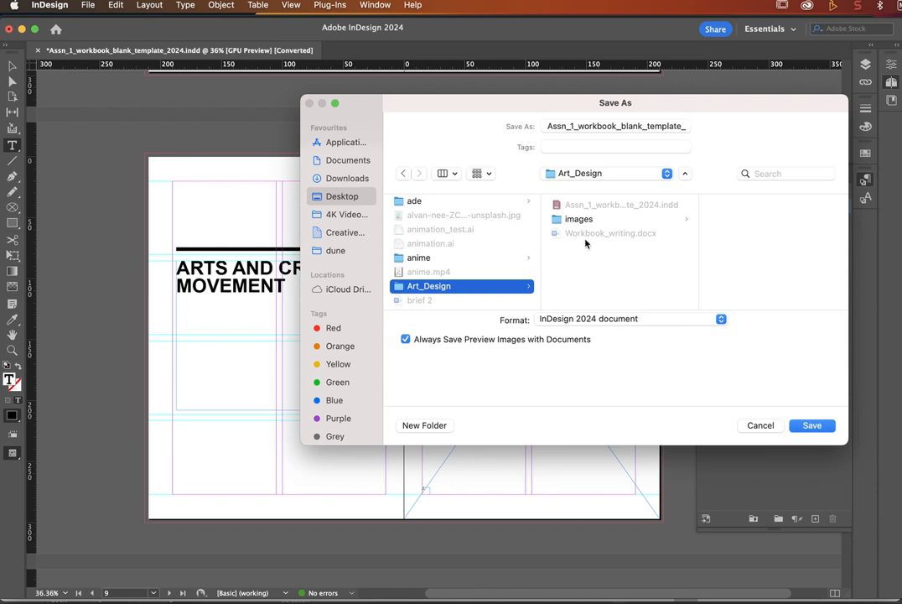
left_click(582, 220)
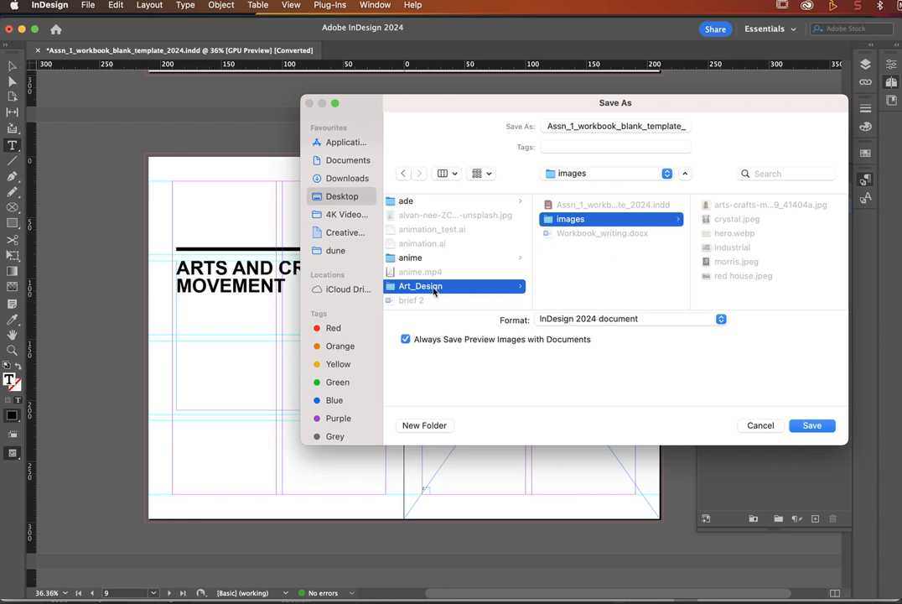
left_click(760, 425)
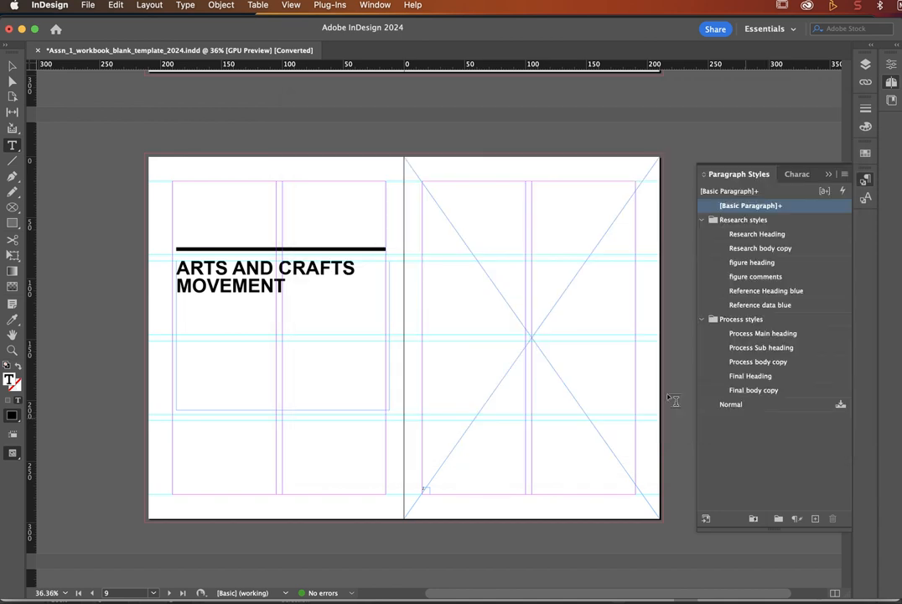
Step: Select the right page's empty crossed placeholder frame with the Selection tool and open the File menu
scroll(467, 359, "down", 2)
scroll(467, 359, "right", 2)
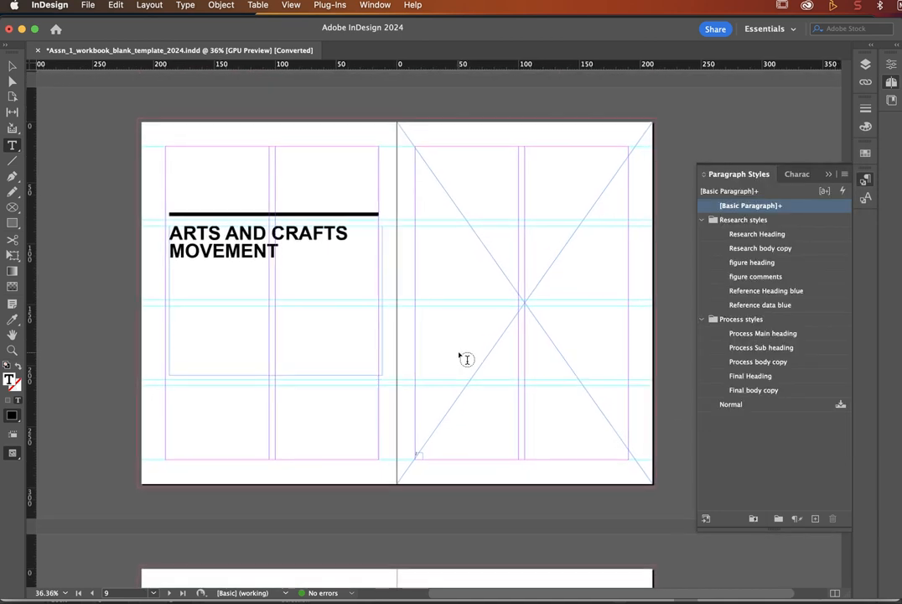
left_click(13, 66)
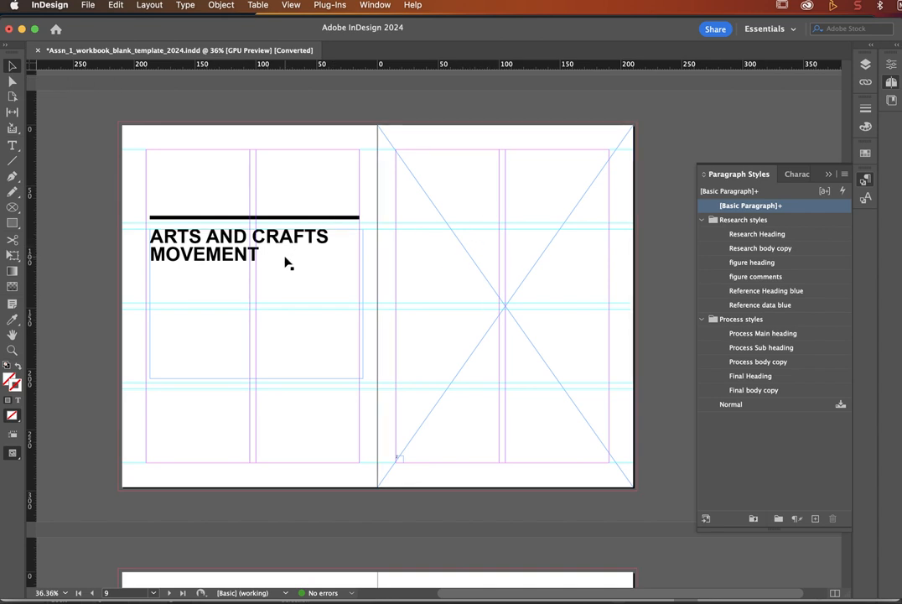
left_click(422, 252)
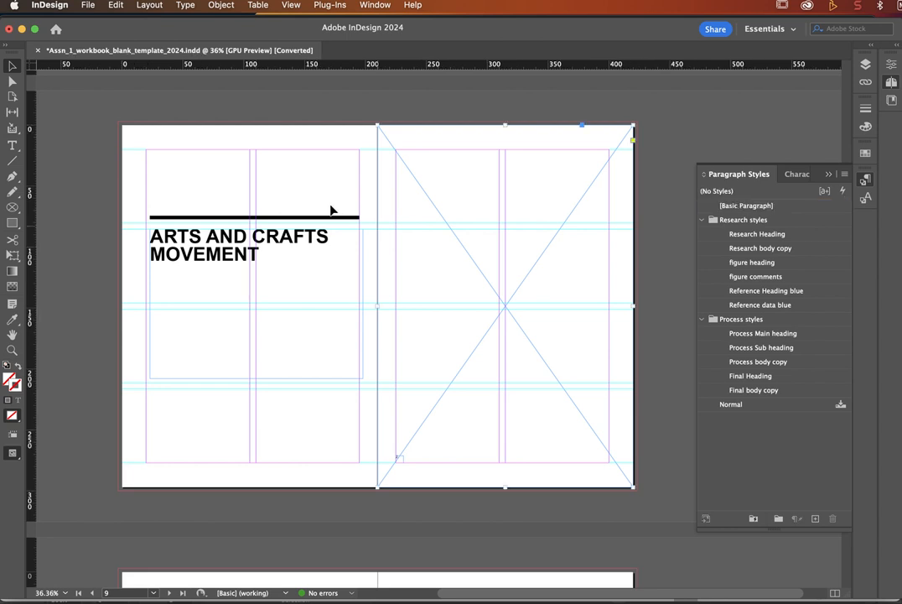
left_click(88, 6)
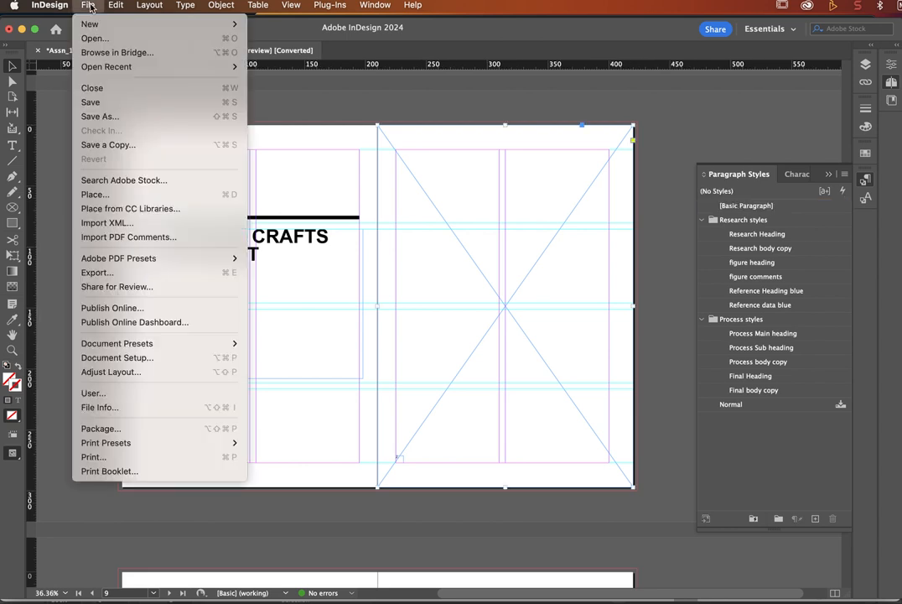
Step: Place hero.webp from Art_Design > images into the right page frame
left_click(93, 194)
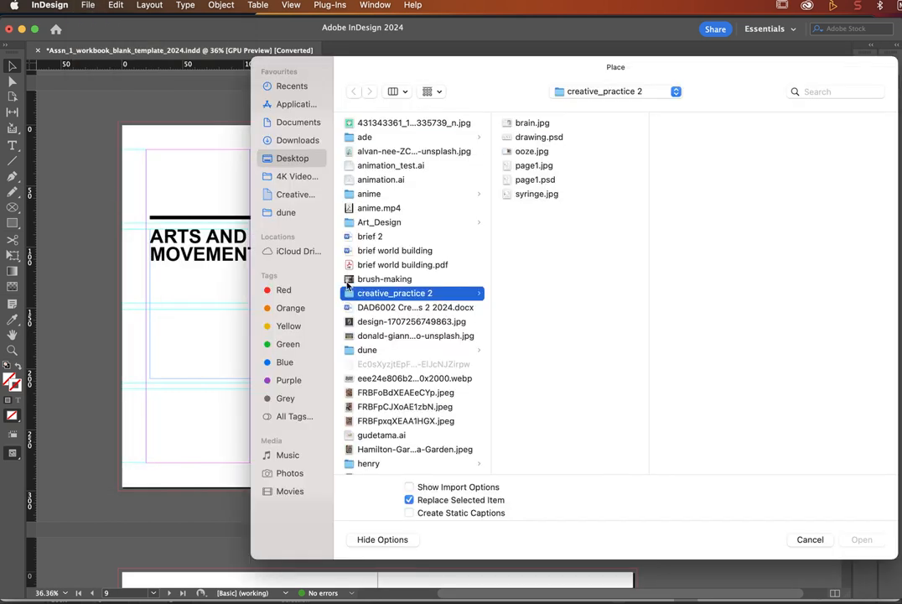
left_click(617, 94)
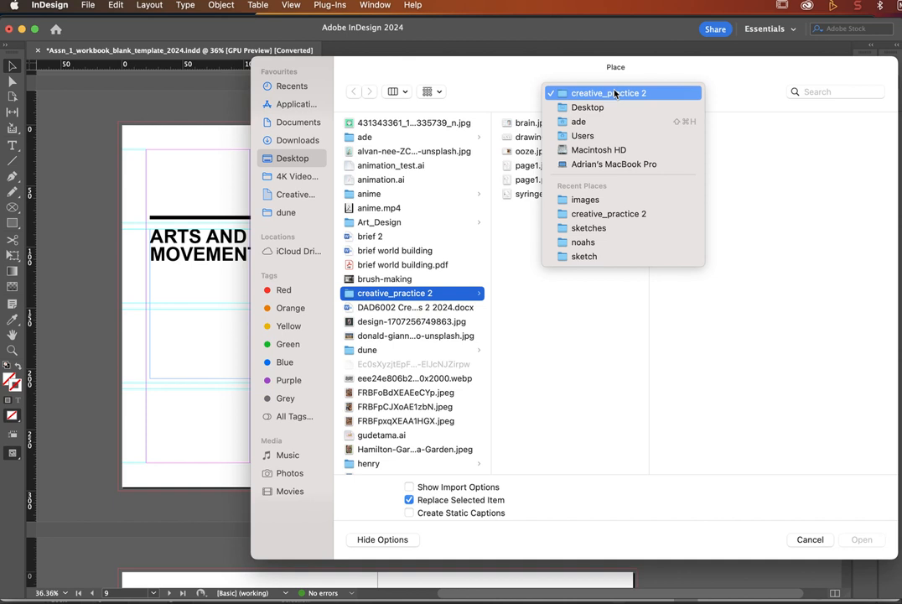
left_click(615, 94)
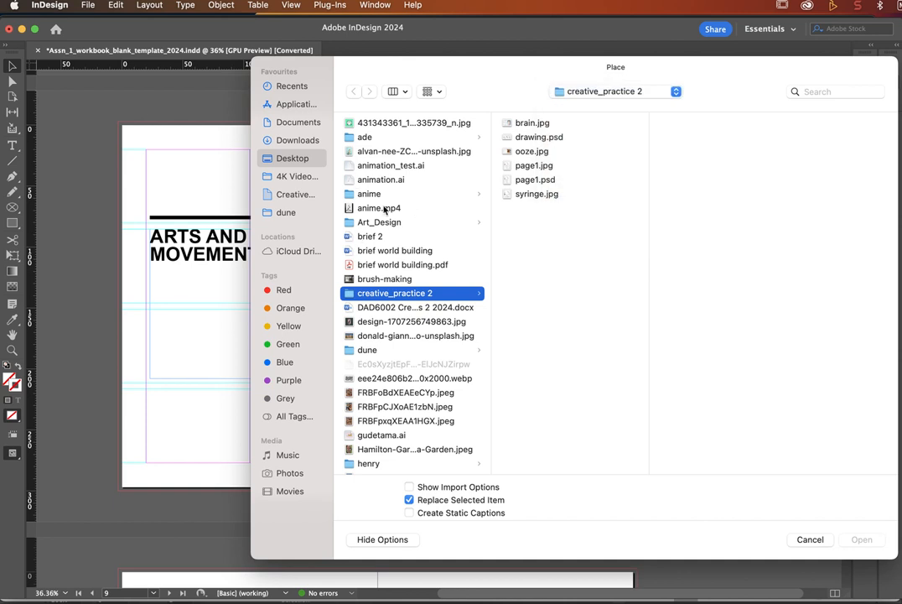
left_click(384, 222)
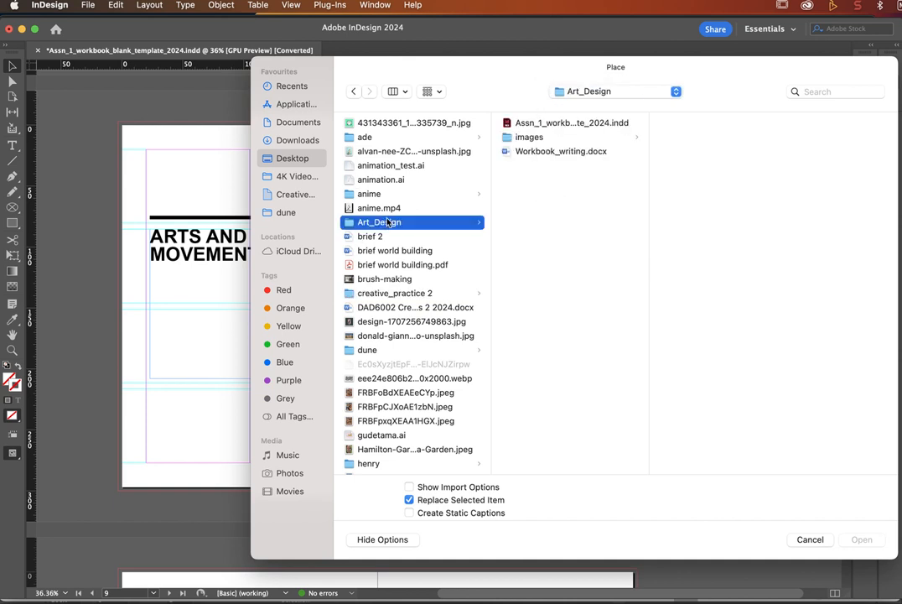
left_click(528, 137)
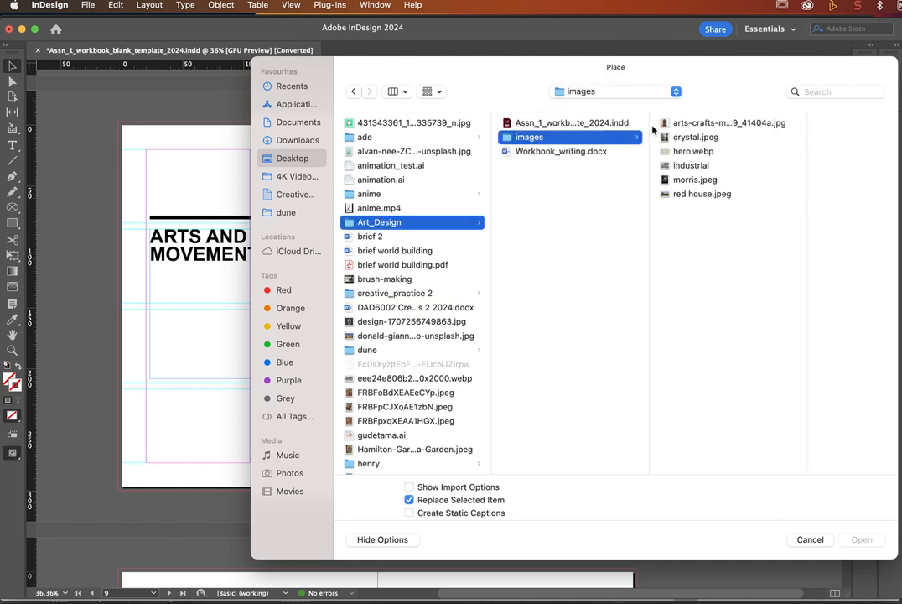
left_click(690, 153)
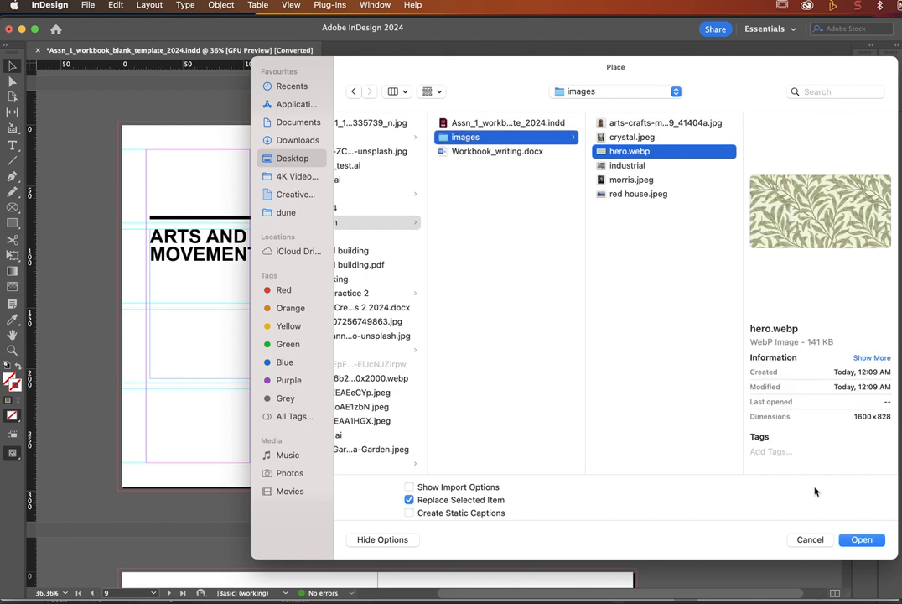
left_click(860, 539)
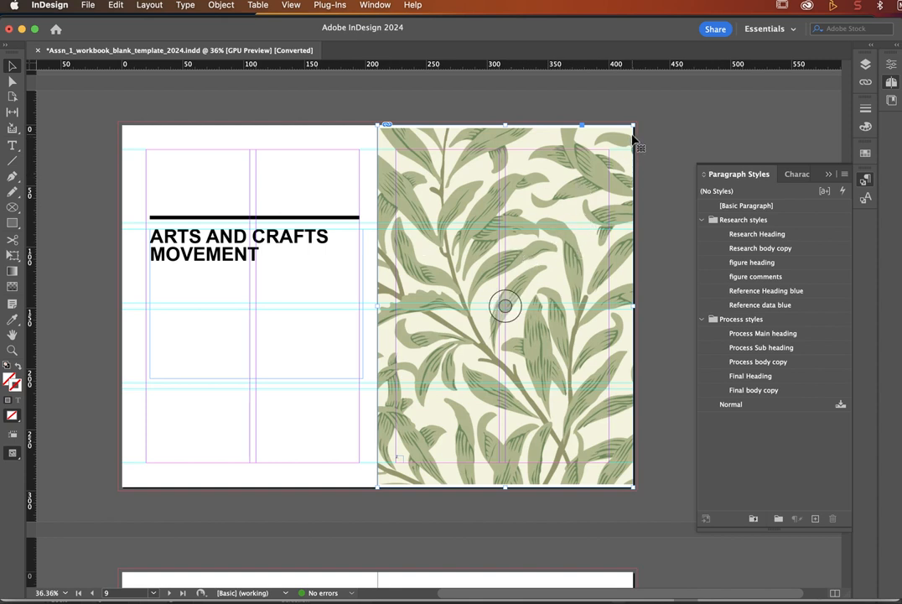
left_click(686, 125)
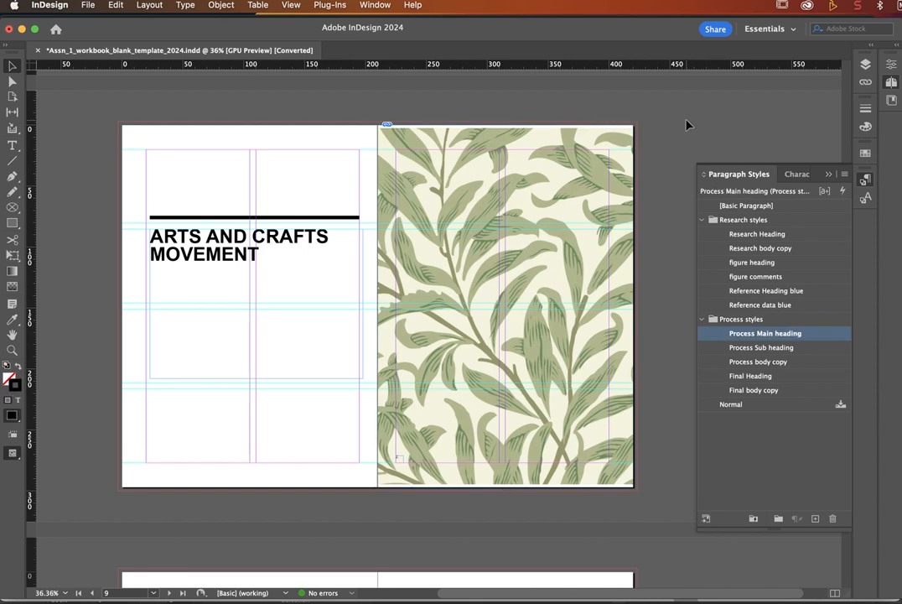
left_click(401, 202)
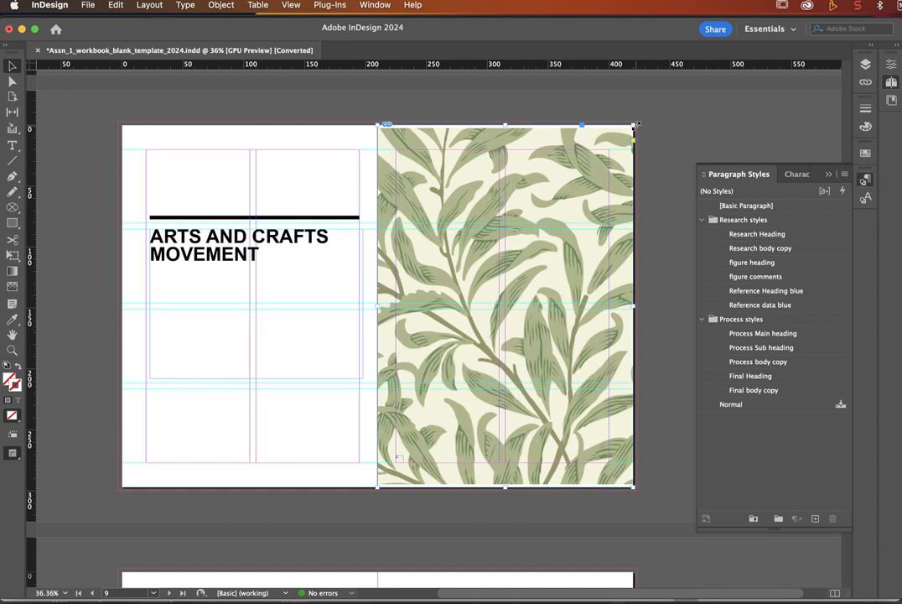
left_click_drag(637, 124, 535, 227)
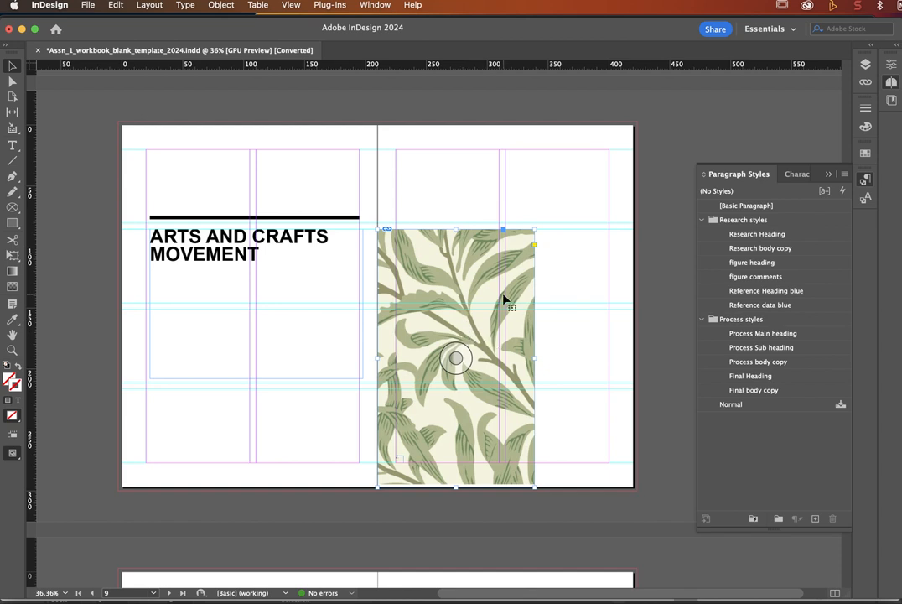
key("super+z")
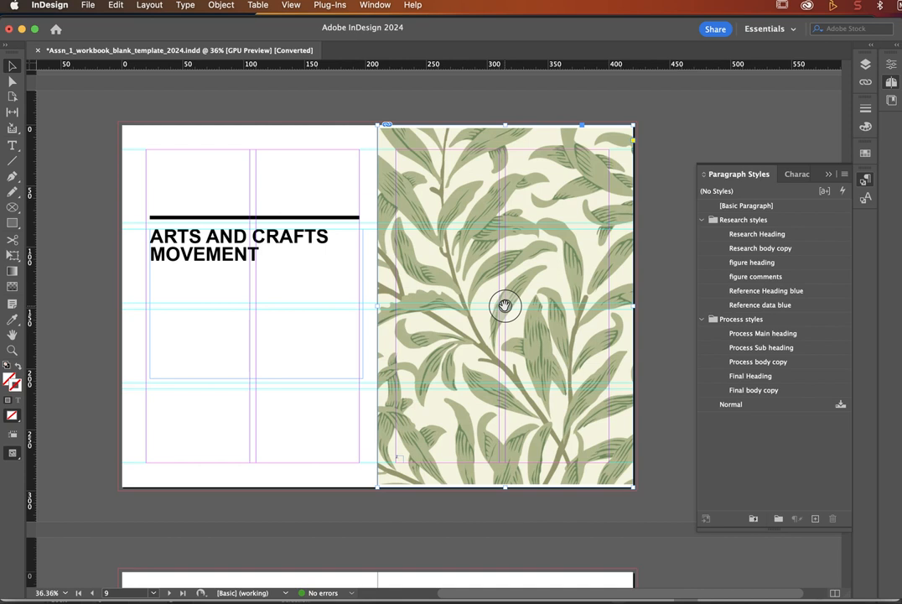
key("super+z")
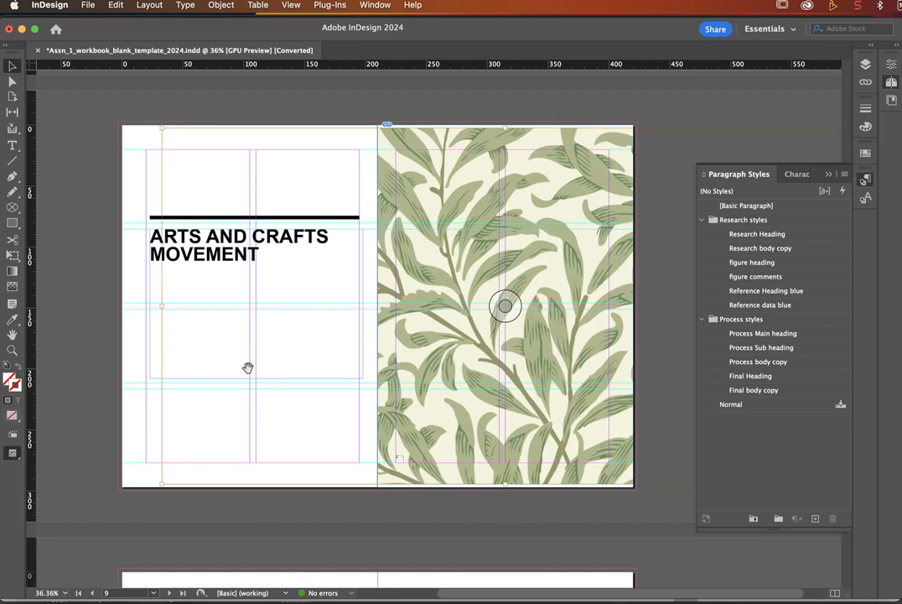
key("super+minus")
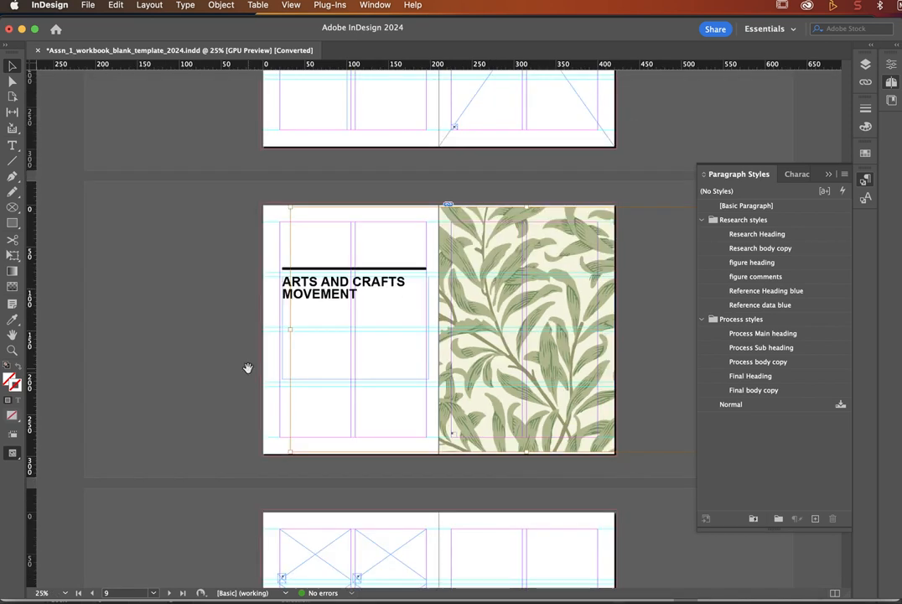
key("super+minus")
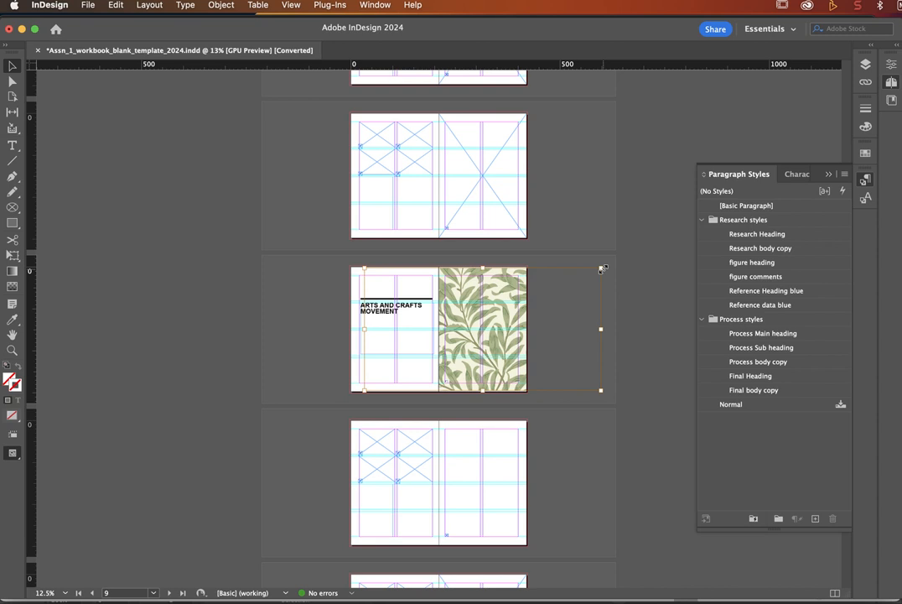
Step: Shrink, rotate about 90 degrees and resize the pattern frame to cover the right page against the spine
left_click_drag(601, 269, 510, 316)
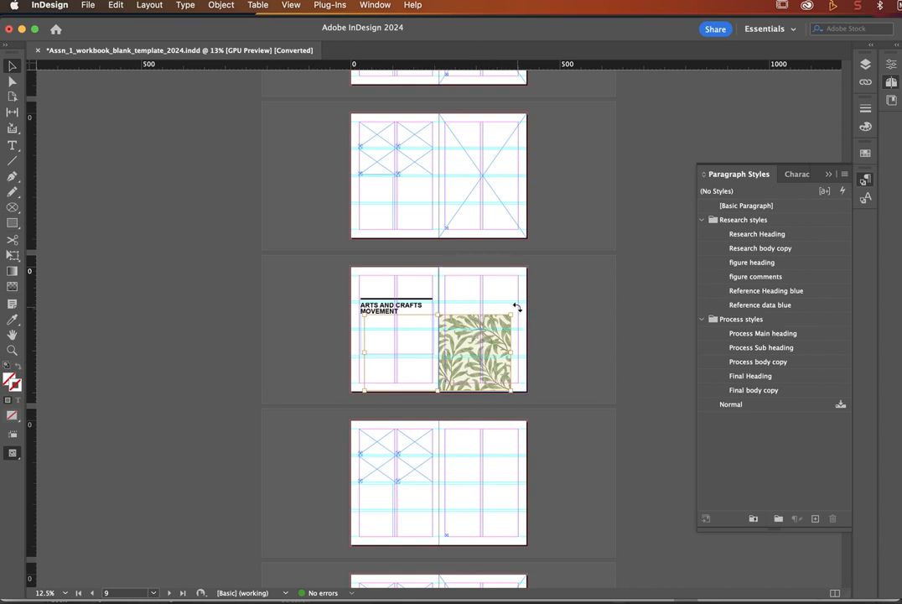
mouse_move(518, 307)
left_mouse_down()
mouse_move(489, 284)
mouse_move(394, 282)
mouse_move(435, 306)
mouse_move(489, 318)
mouse_move(511, 312)
left_mouse_up()
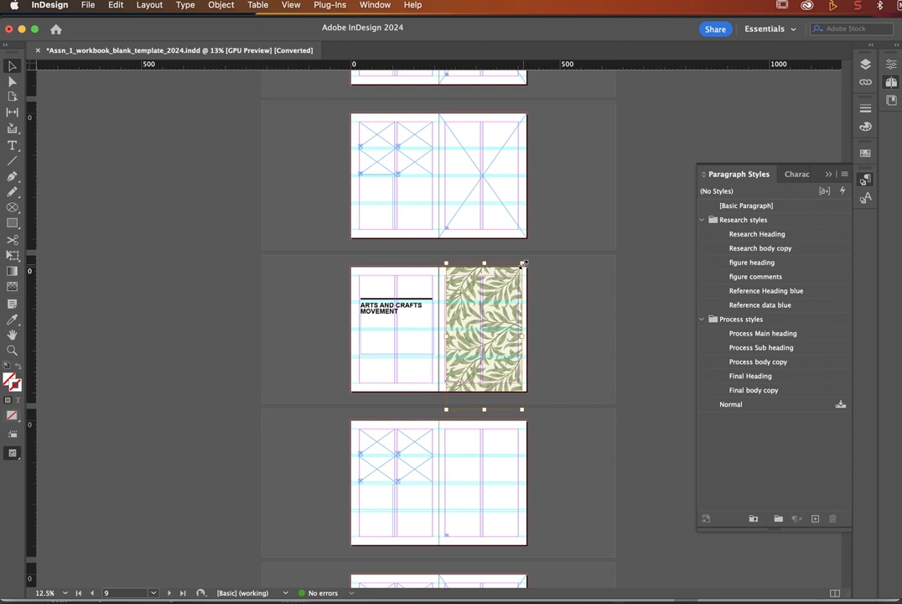
mouse_move(524, 263)
left_mouse_down()
mouse_move(529, 206)
mouse_move(539, 253)
left_mouse_up()
left_click_drag(501, 312, 489, 313)
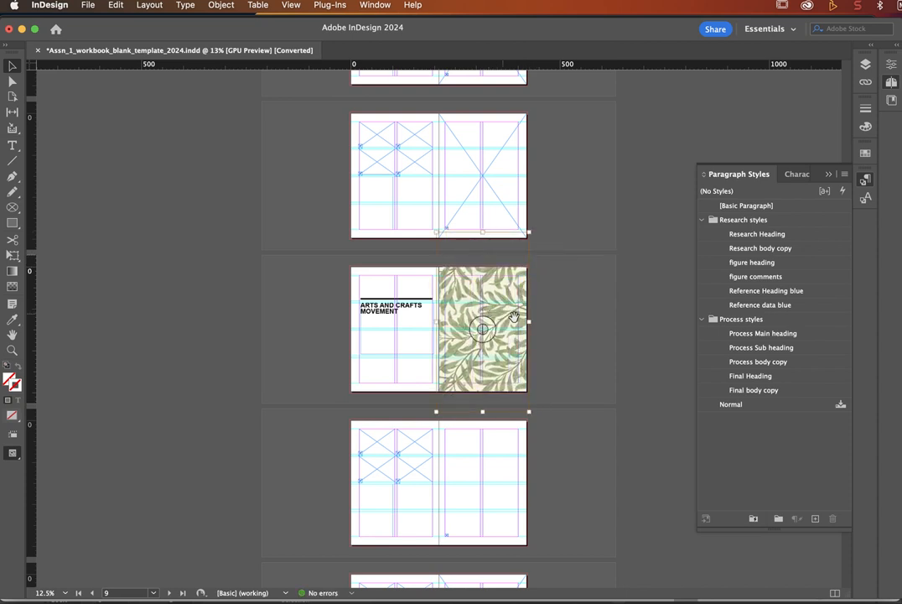
Step: Deselect the pattern frame with the Selection tool and bring the spread into view
scroll(517, 324, "up", 5)
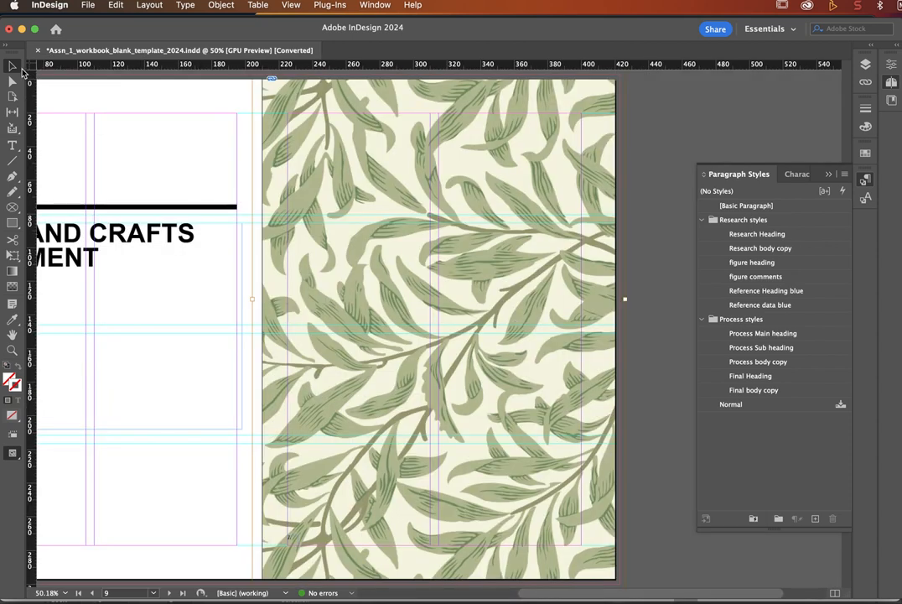
left_click(14, 67)
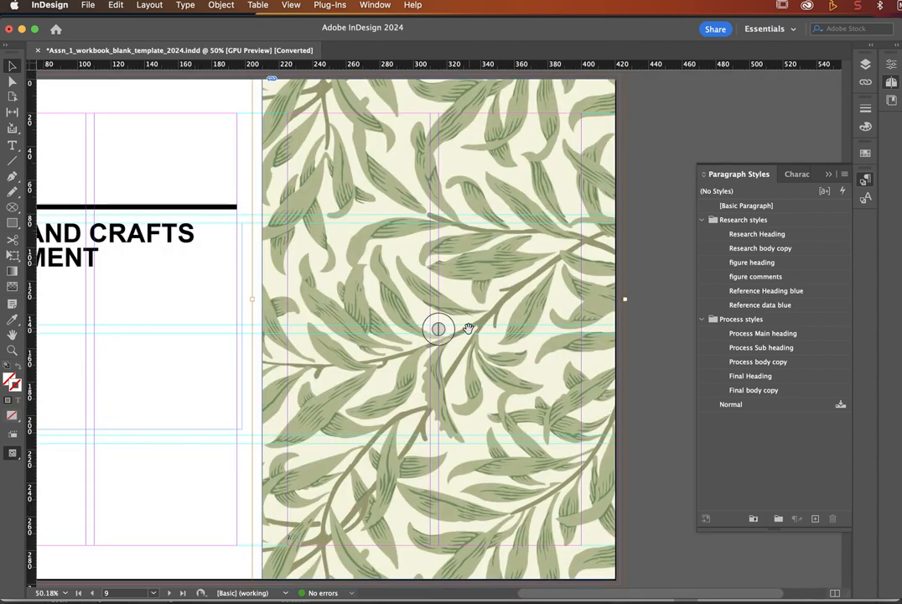
left_click(658, 198)
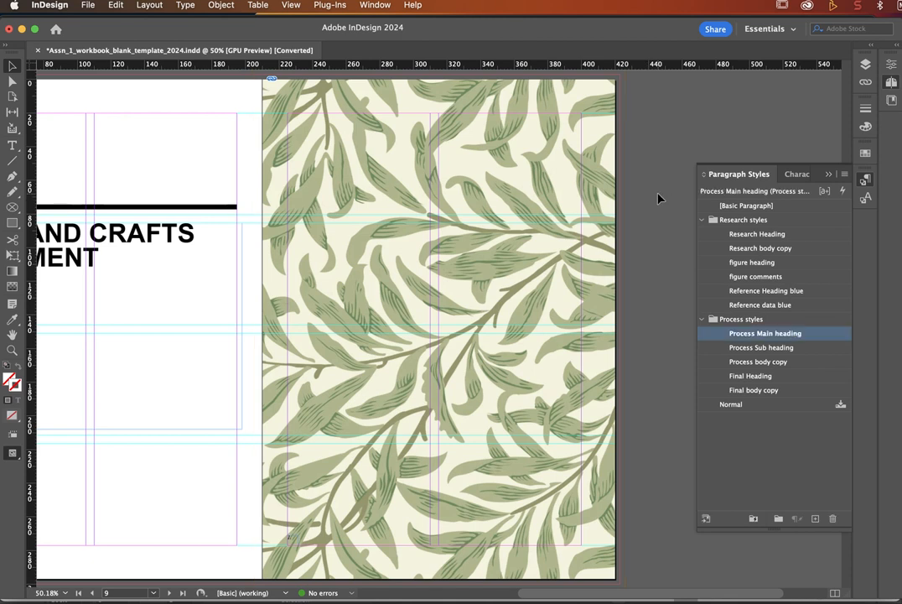
scroll(399, 342, "left", 5)
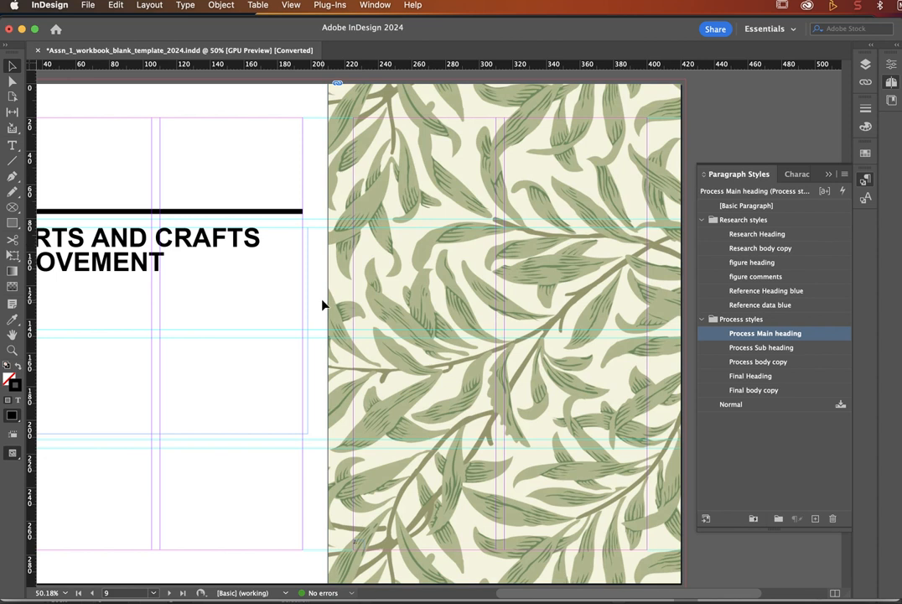
Step: Preview the spread without guides, zoom out to see whole spreads, then restore guides
key("w")
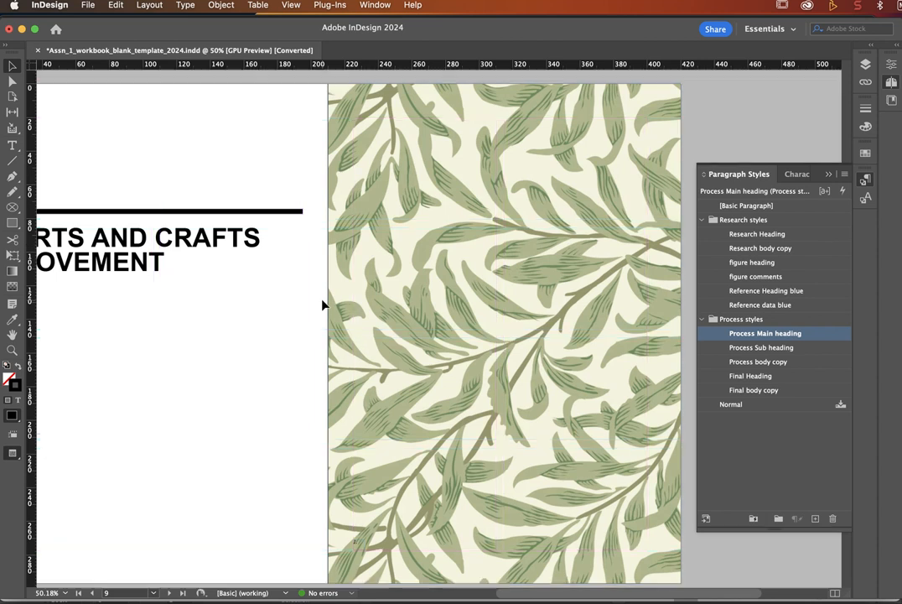
scroll(323, 305, "left", 5)
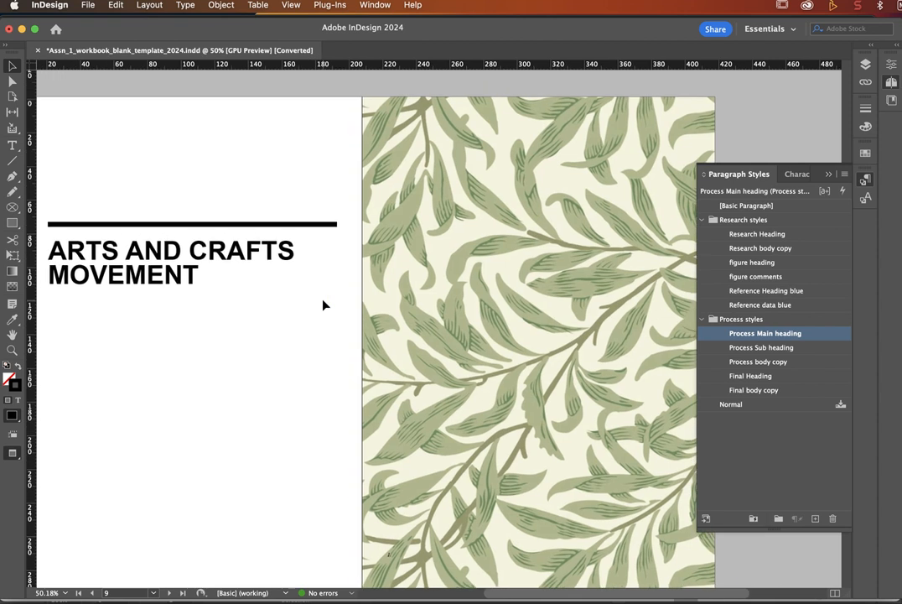
key("super+minus")
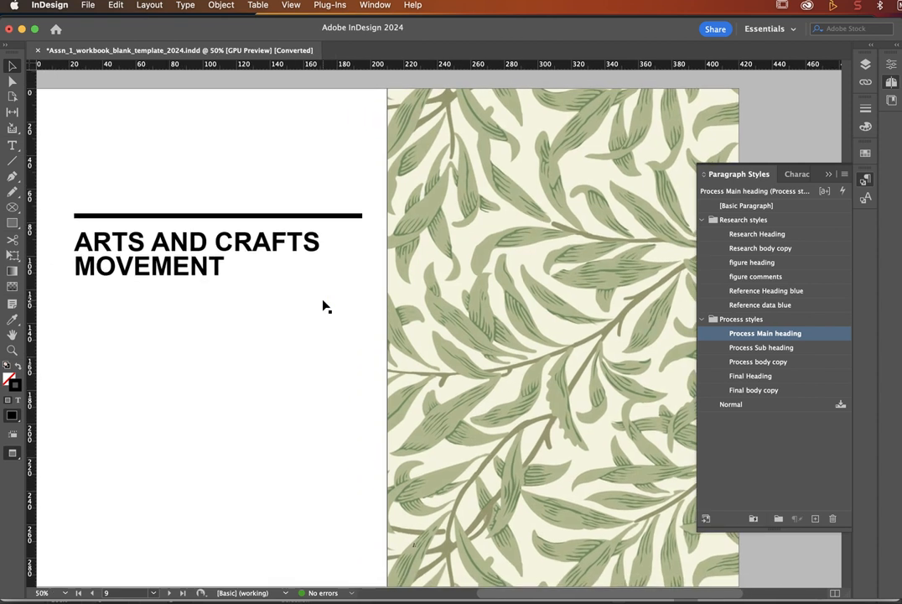
key("super+minus")
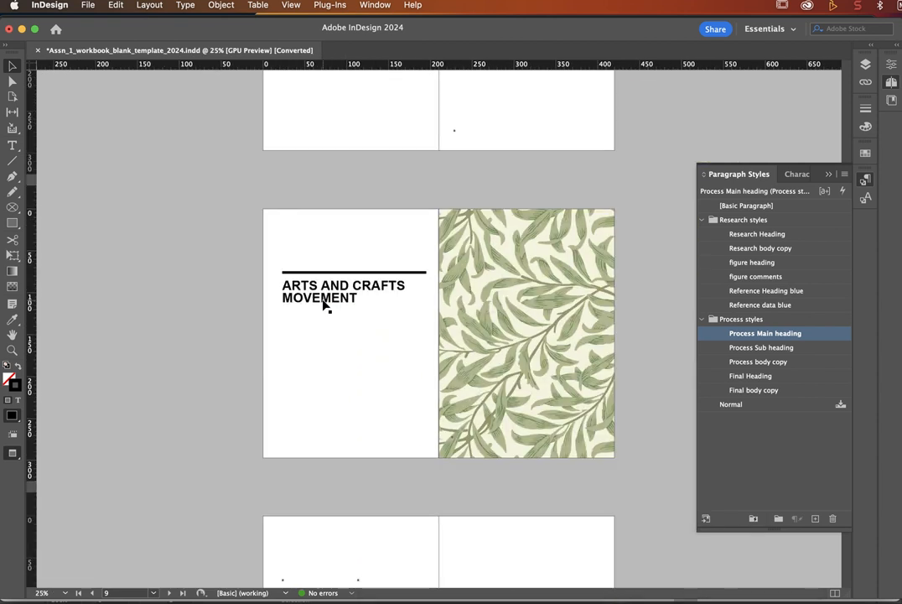
key("w")
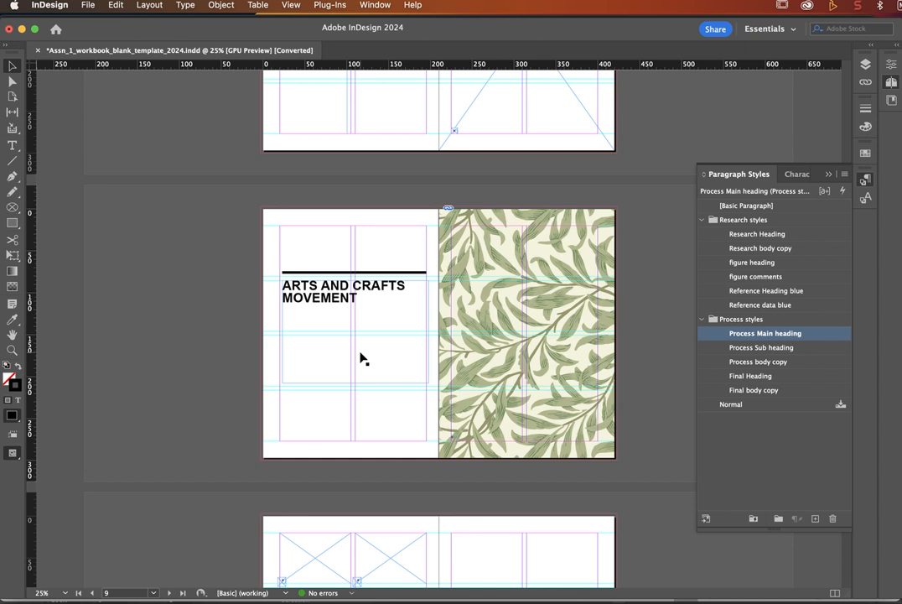
Step: Zoom in on the page 10 spread and select the top-left empty picture frame
scroll(361, 359, "down", 2)
scroll(360, 358, "down", 4)
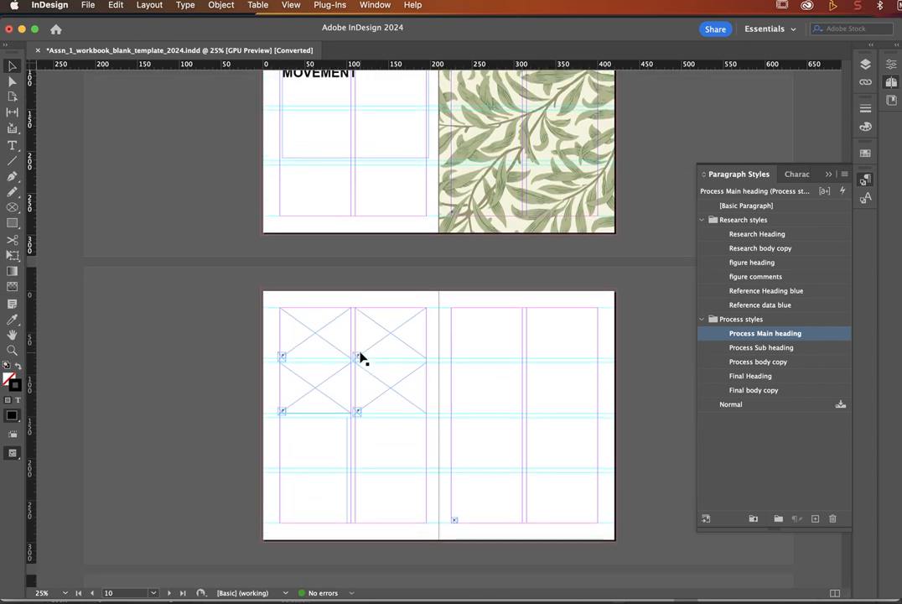
key("super+equal")
key("super+equal")
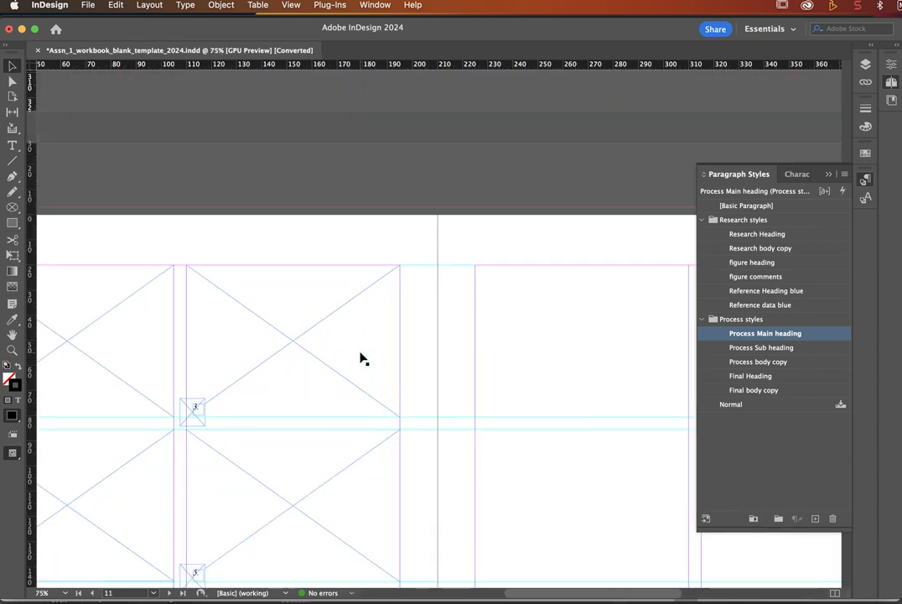
scroll(361, 359, "down", 4)
scroll(360, 359, "left", 3)
scroll(360, 359, "up", 2)
scroll(360, 359, "left", 2)
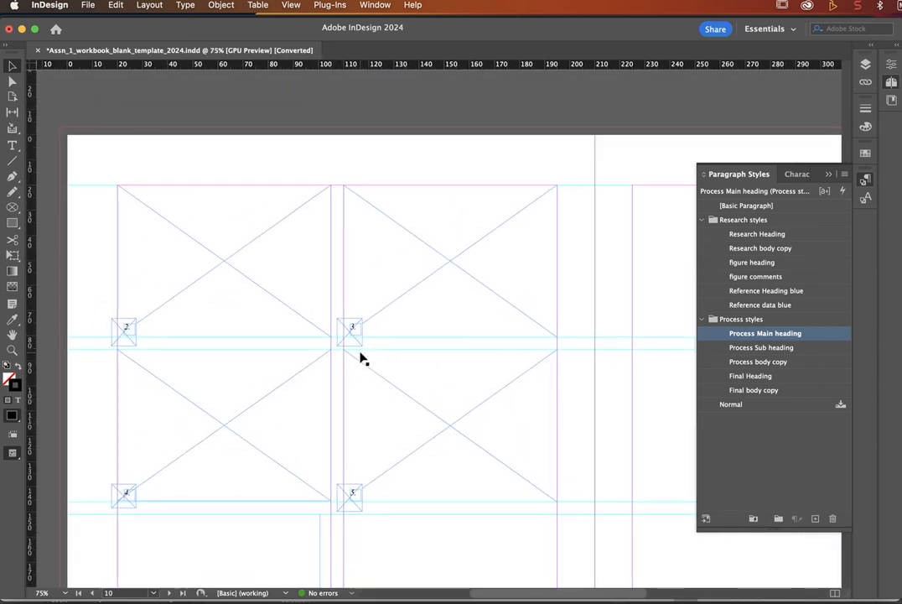
left_click(207, 250)
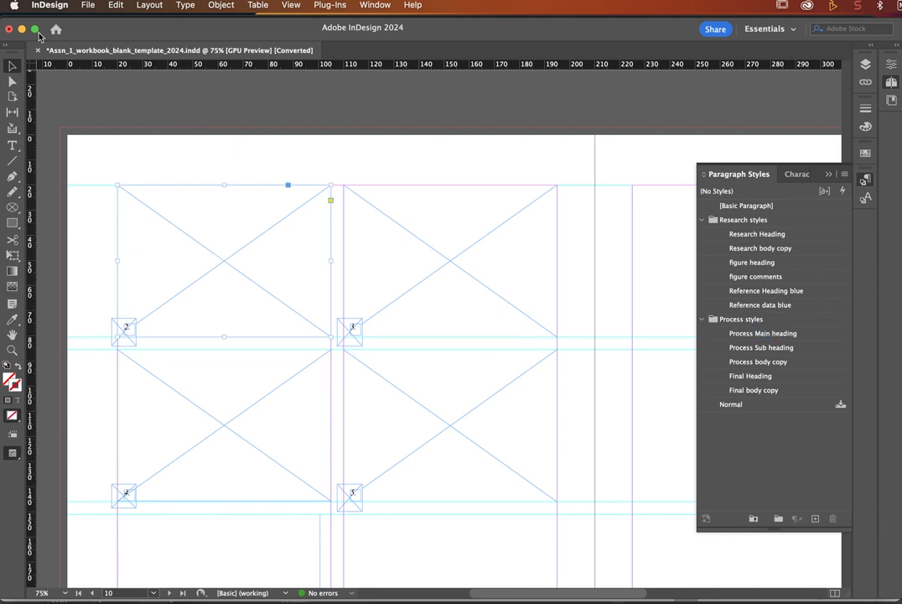
Step: Place morris.jpeg into the selected top-left picture frame
left_click(88, 5)
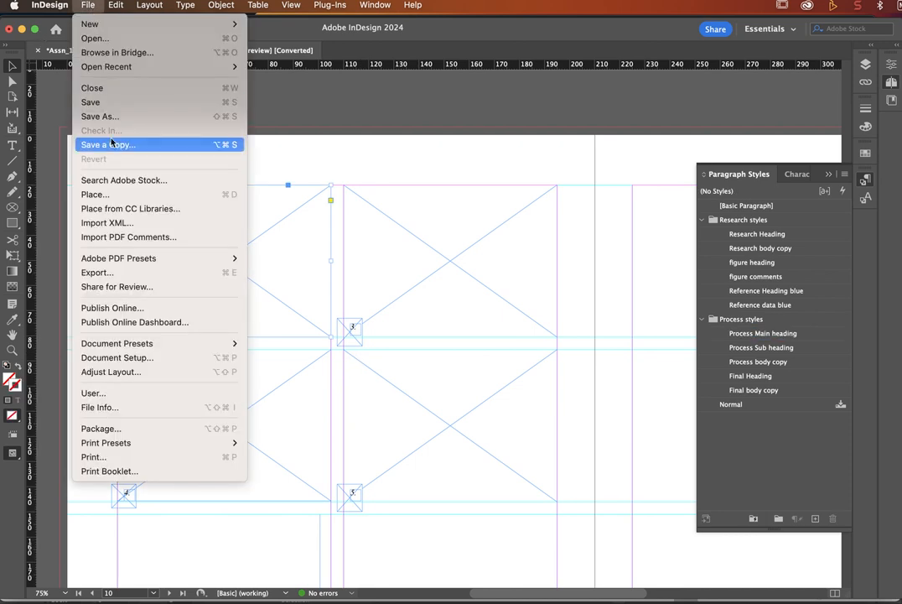
left_click(117, 196)
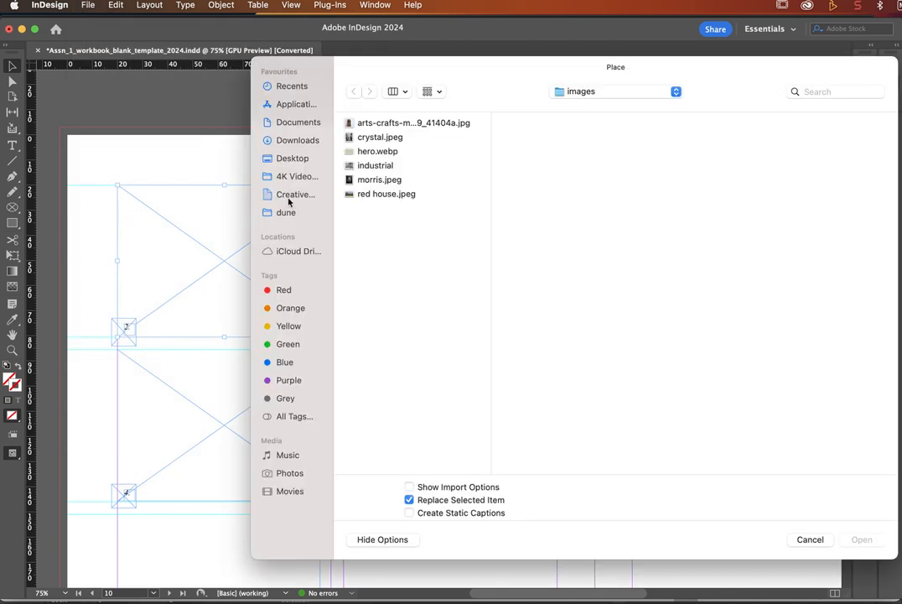
left_click(371, 180)
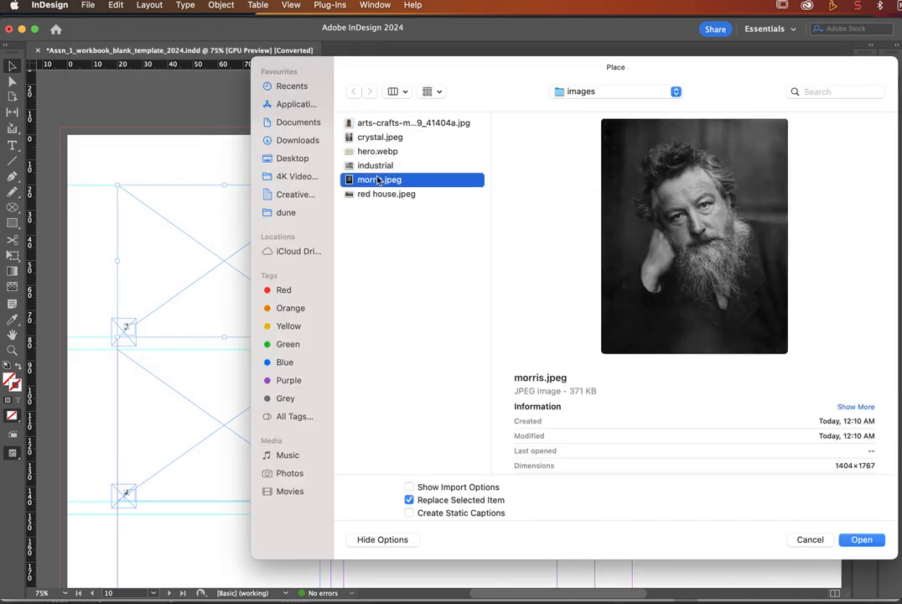
left_click(861, 539)
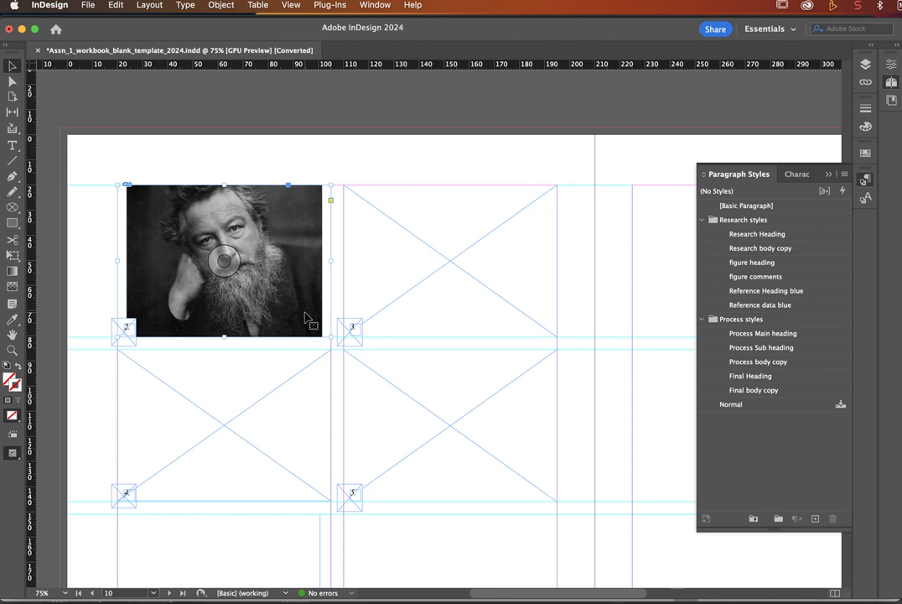
Step: Enlarge the portrait and shift it down so it fills frame 2
left_click(225, 258)
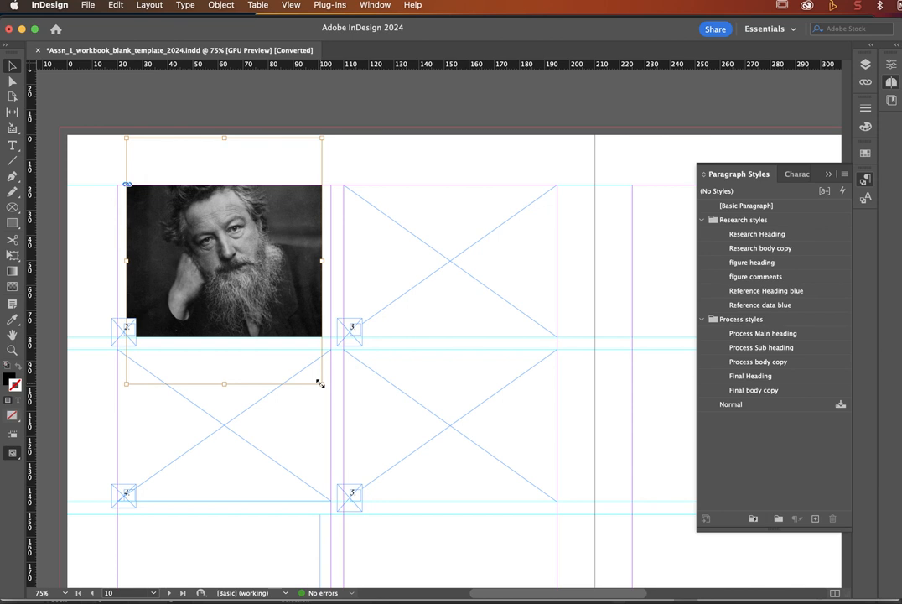
left_click_drag(319, 383, 336, 396)
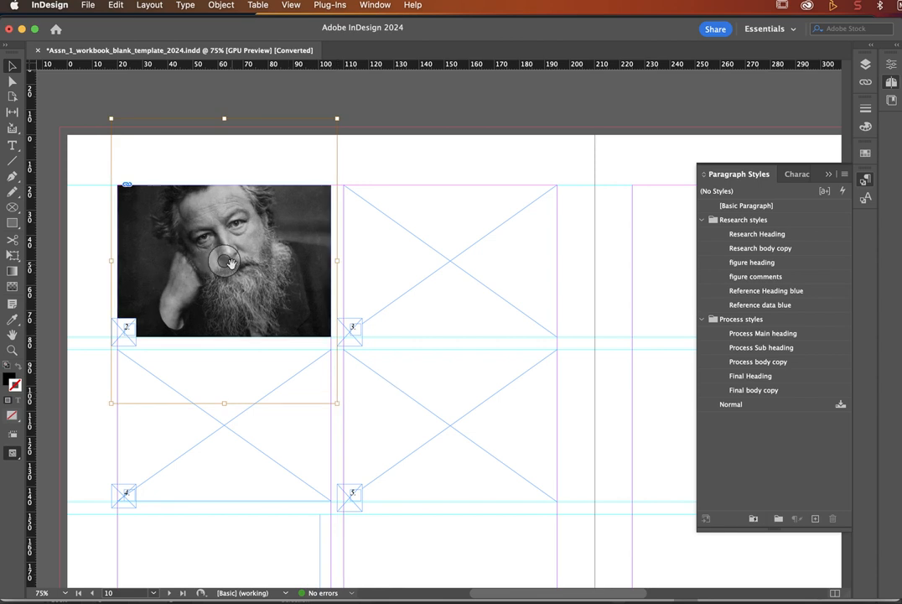
left_click_drag(232, 263, 231, 279)
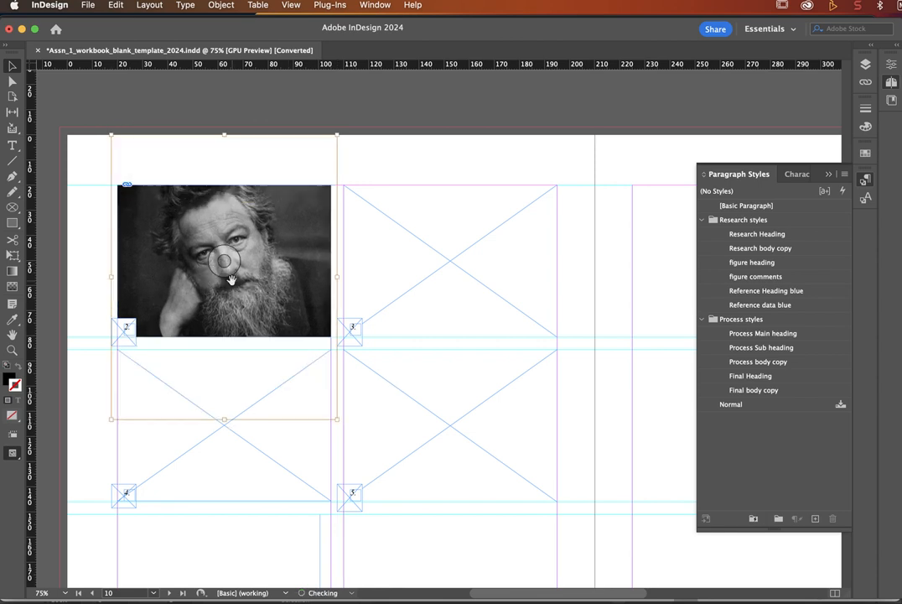
left_click(87, 257)
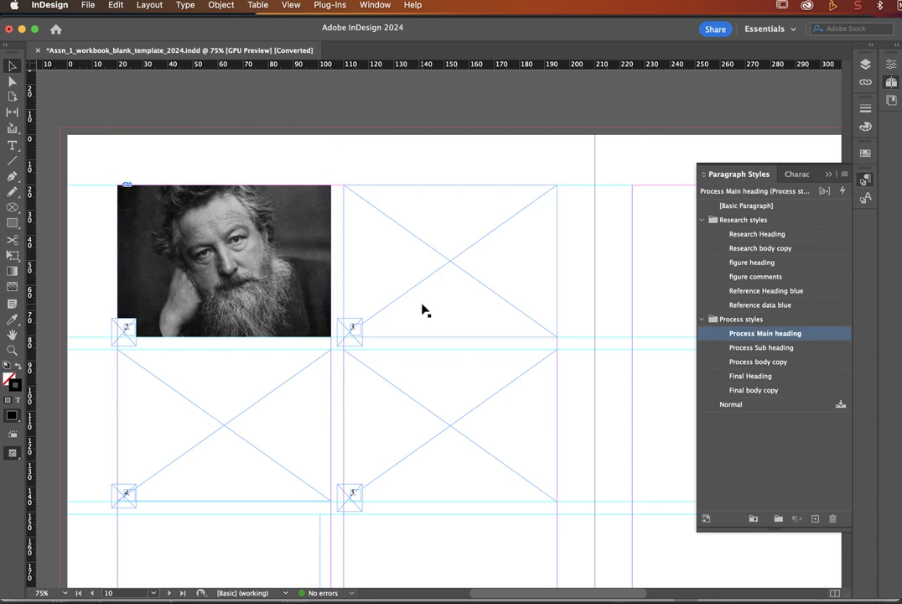
left_click(389, 275)
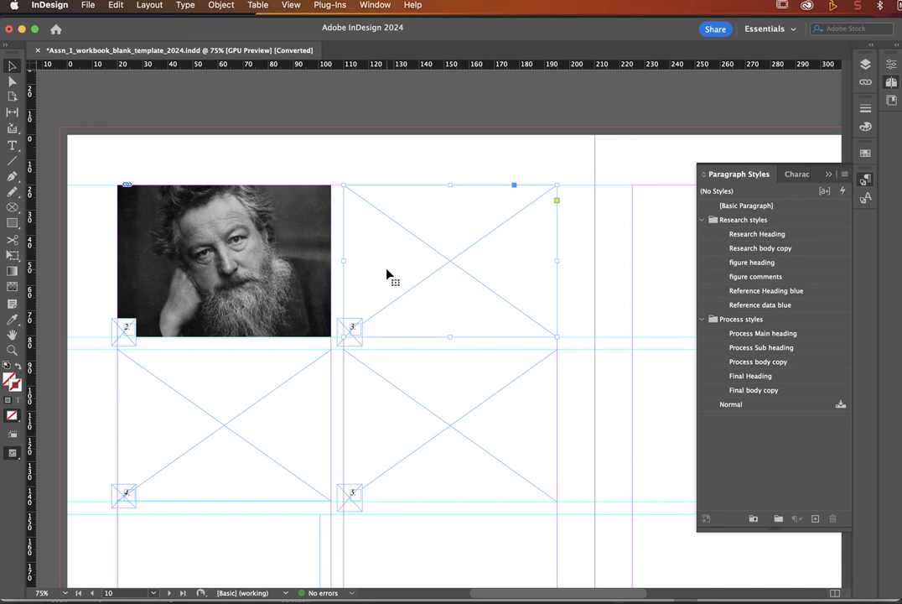
Step: Place the industrial engraving image into frame 3
key("super+d")
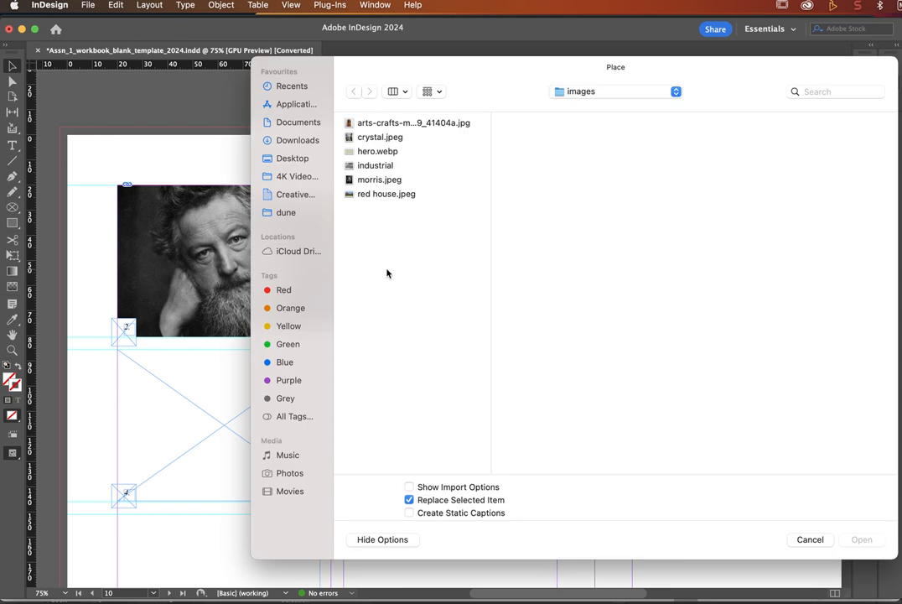
left_click(378, 167)
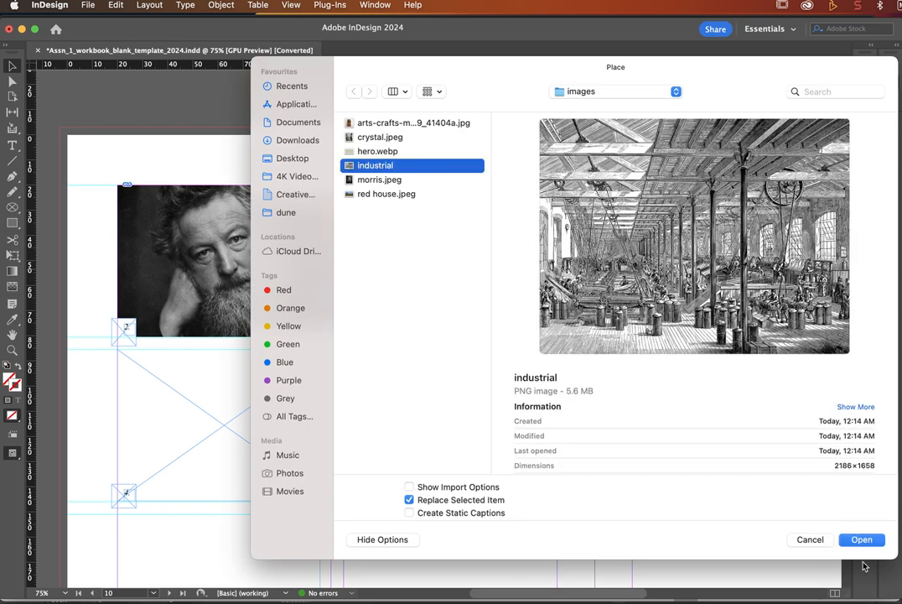
left_click(862, 540)
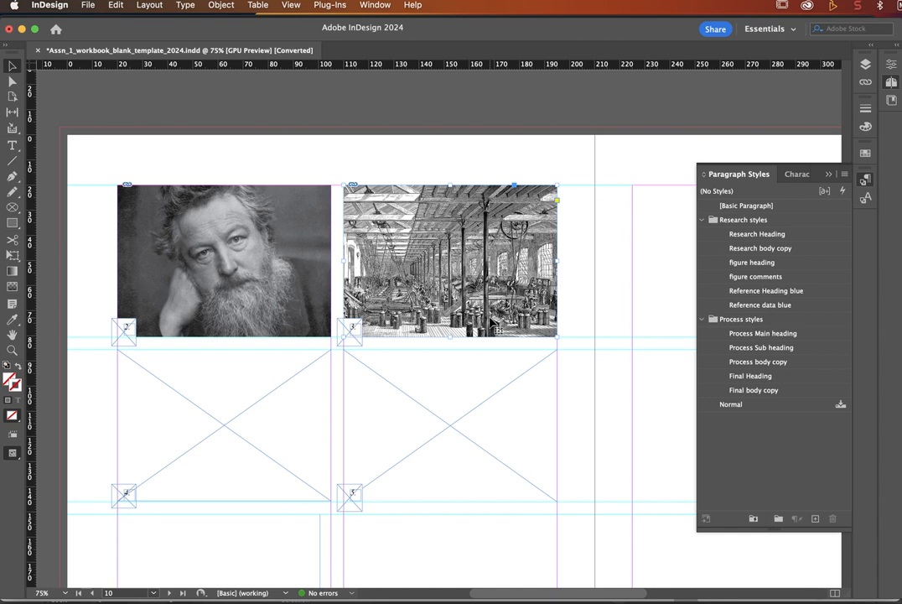
left_click(451, 259)
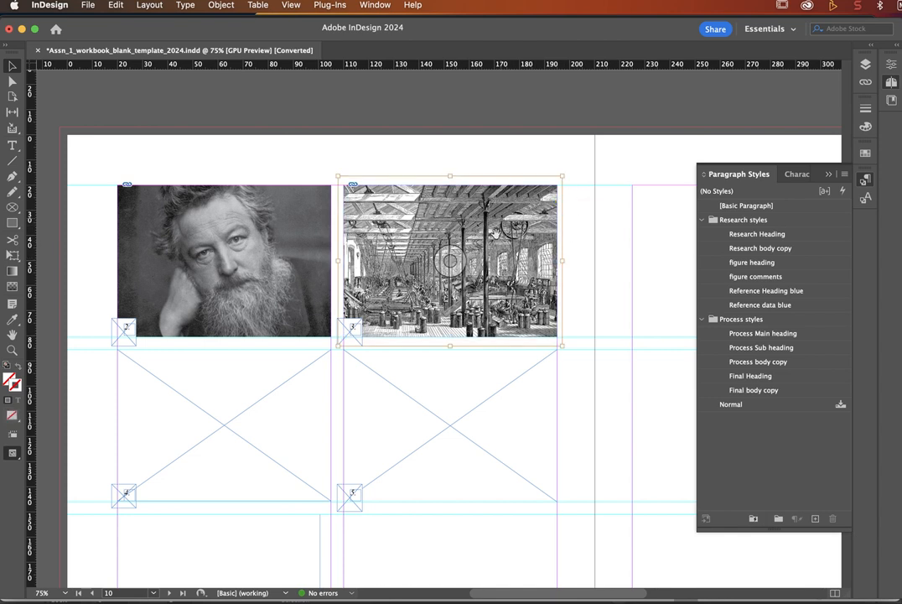
Step: Place red house.jpeg in the empty frame below the portrait and enlarge it slightly
left_click(193, 414)
key("super+d")
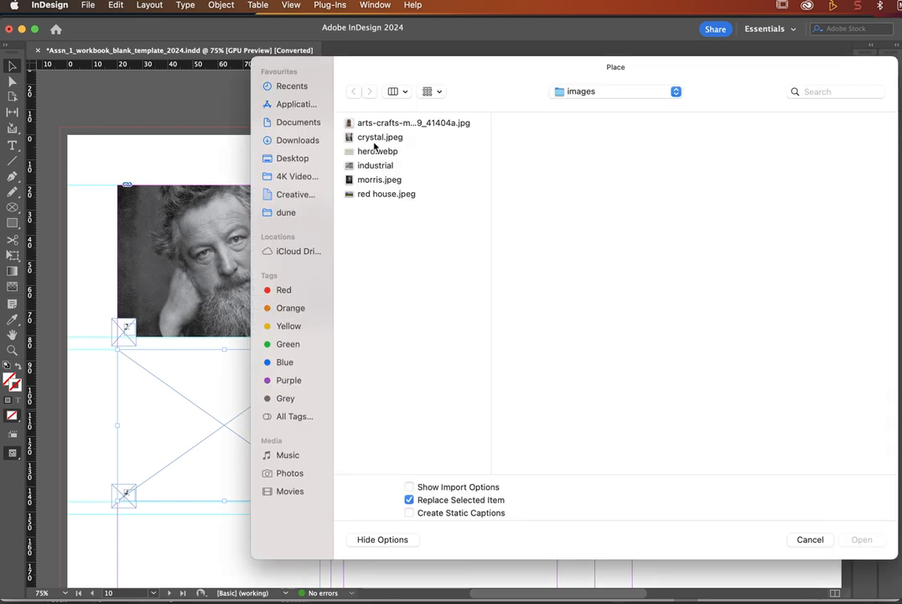
left_click(378, 194)
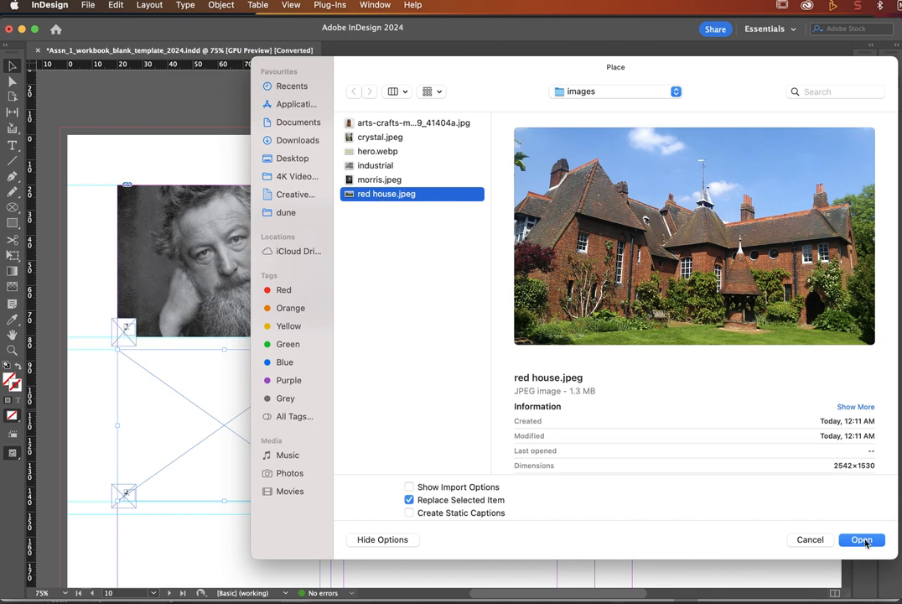
left_click(865, 540)
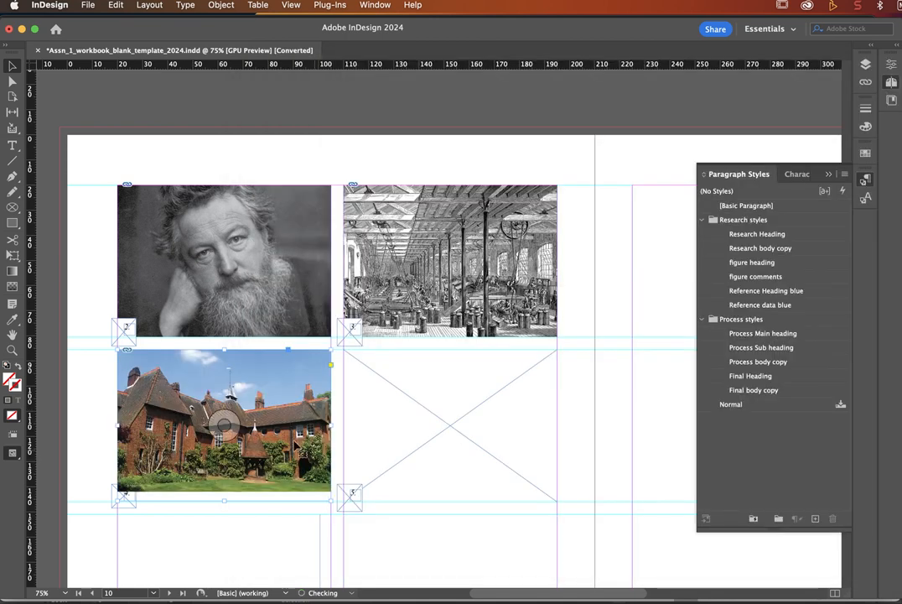
left_click(225, 416)
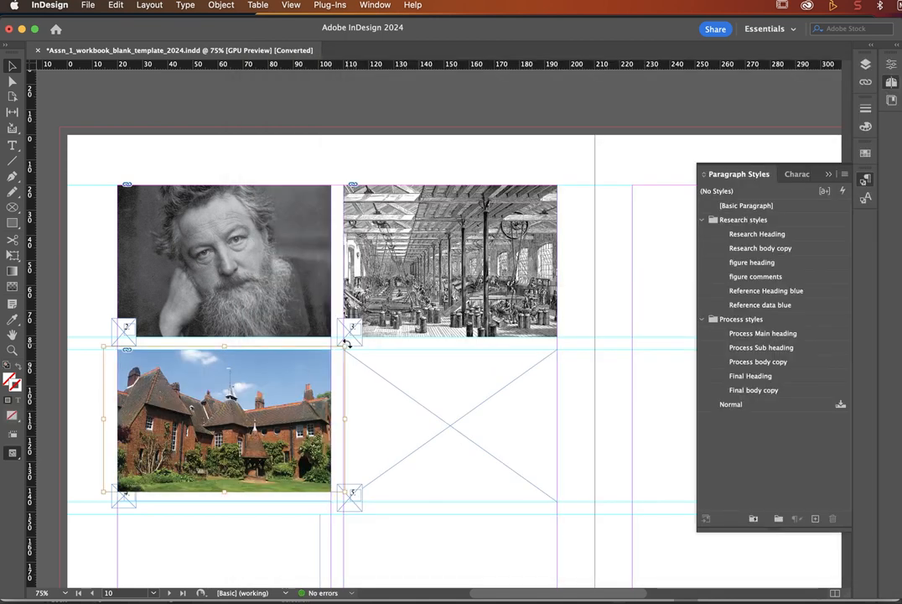
left_click_drag(343, 344, 369, 332)
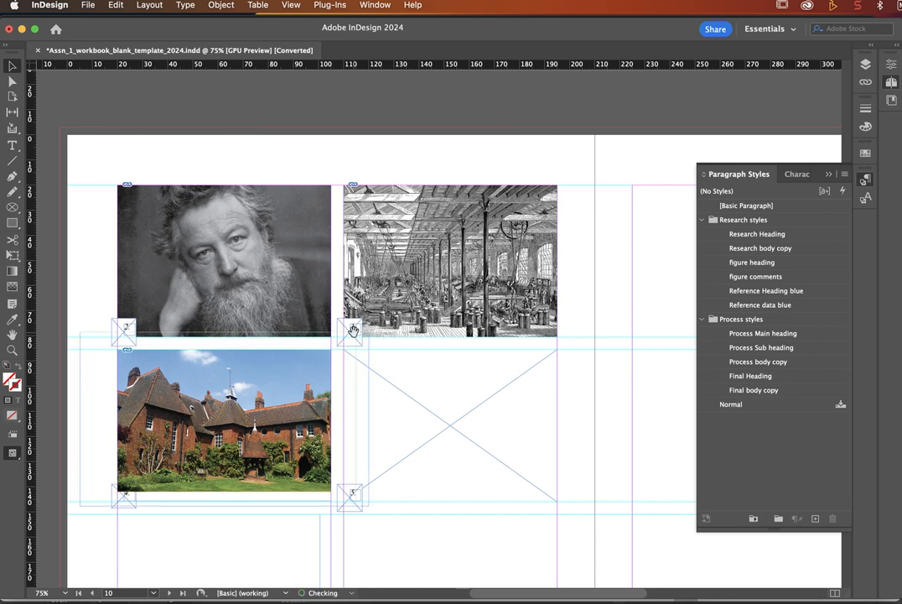
Step: Place crystal.jpeg in the last empty frame and scale it up to a cropped close-up
left_click(454, 428)
key("super+d")
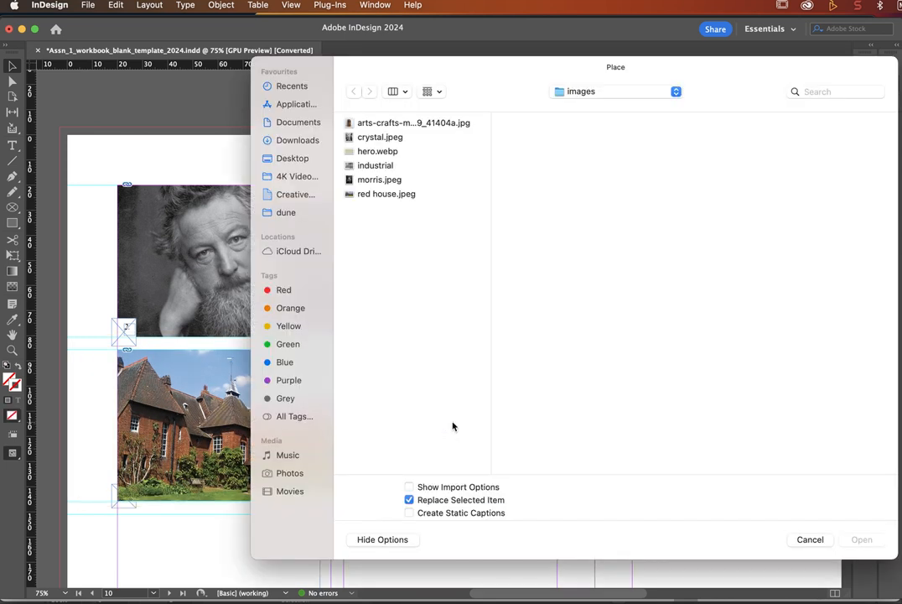
left_click(371, 139)
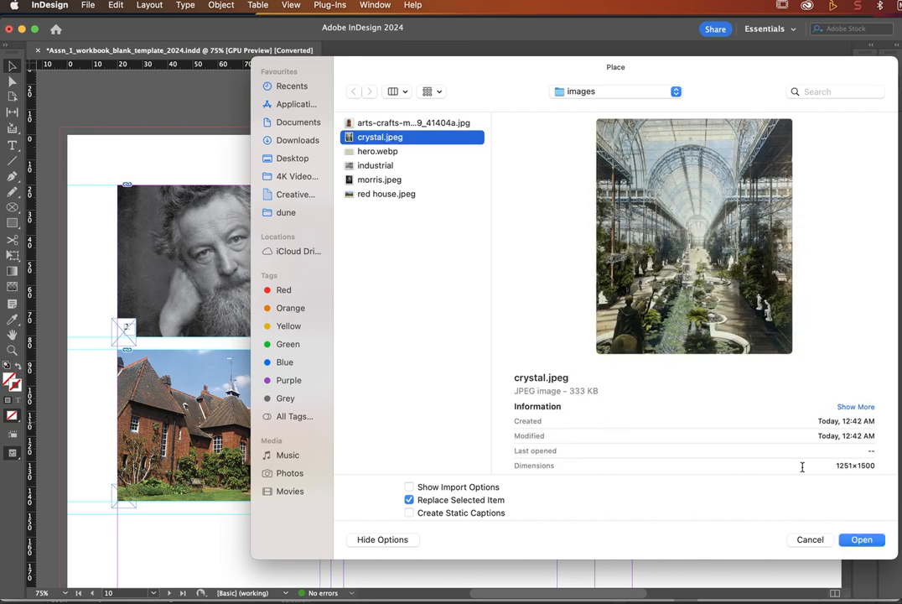
left_click(860, 538)
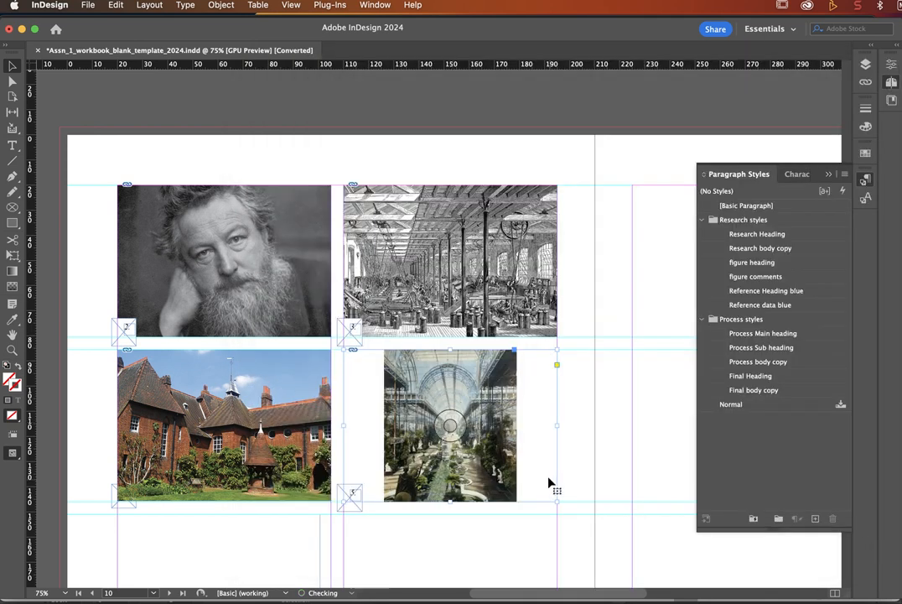
left_click(449, 425)
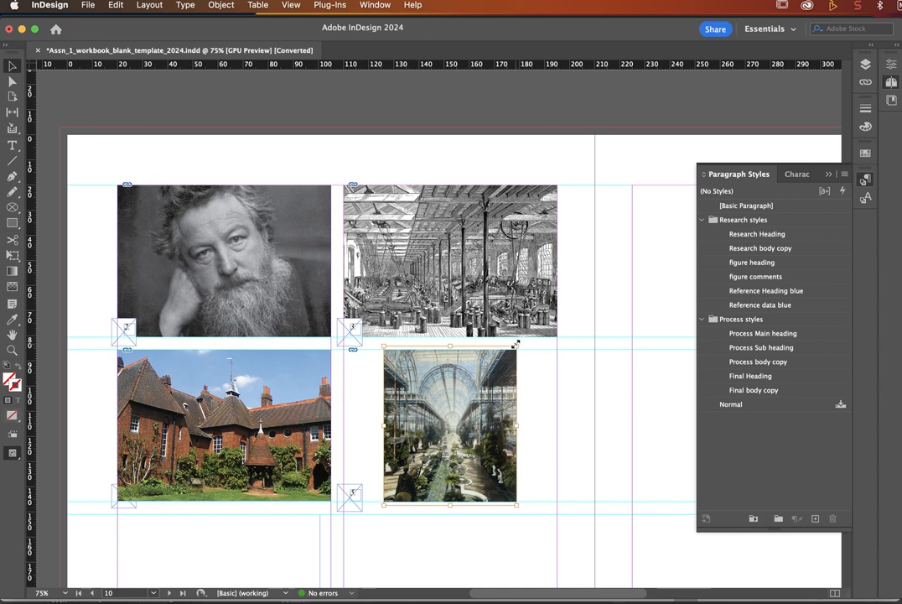
left_click_drag(515, 345, 699, 82)
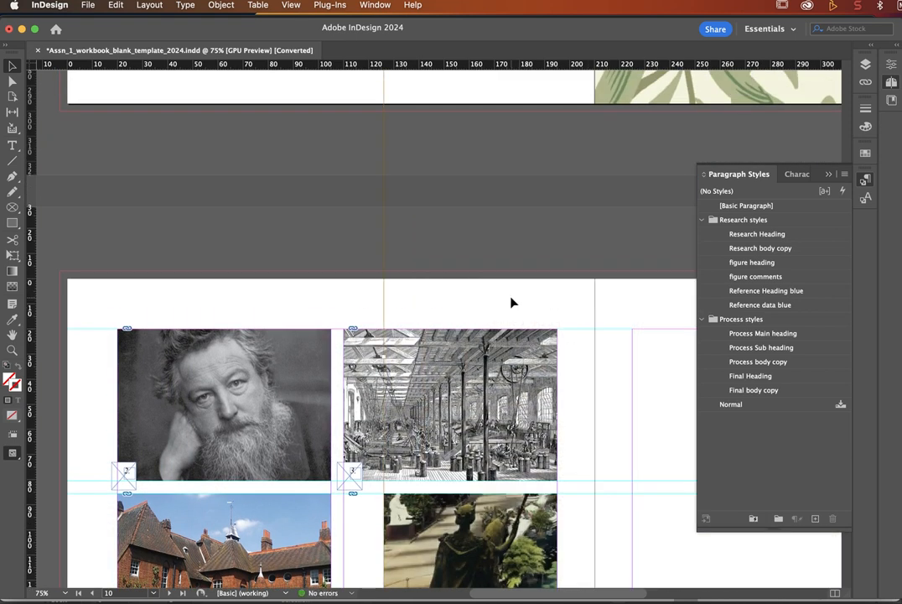
scroll(513, 302, "down", 5)
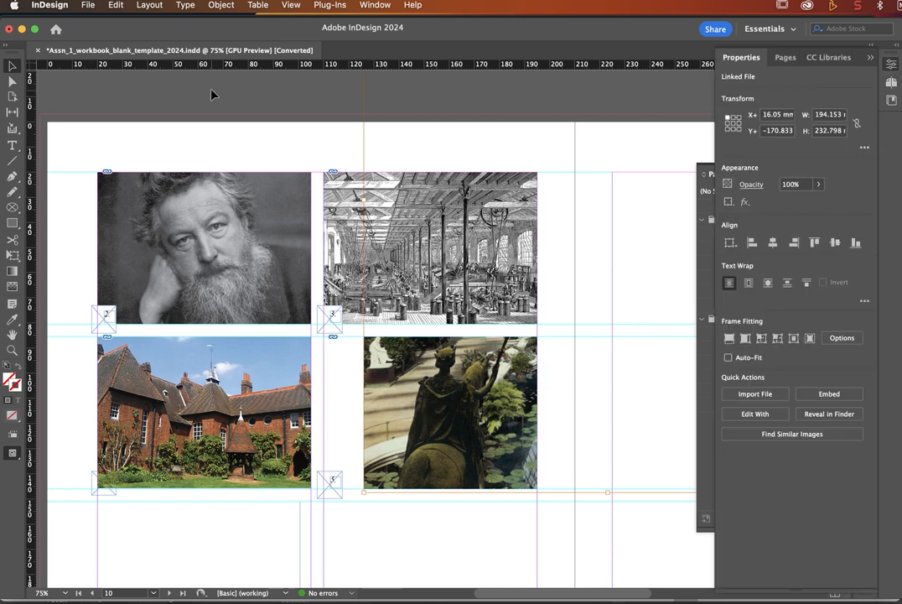
Step: Compare Fill Frame and Fit Content Proportionally, leaving the glasshouse photo on Fill Frame Proportionally
left_click(374, 5)
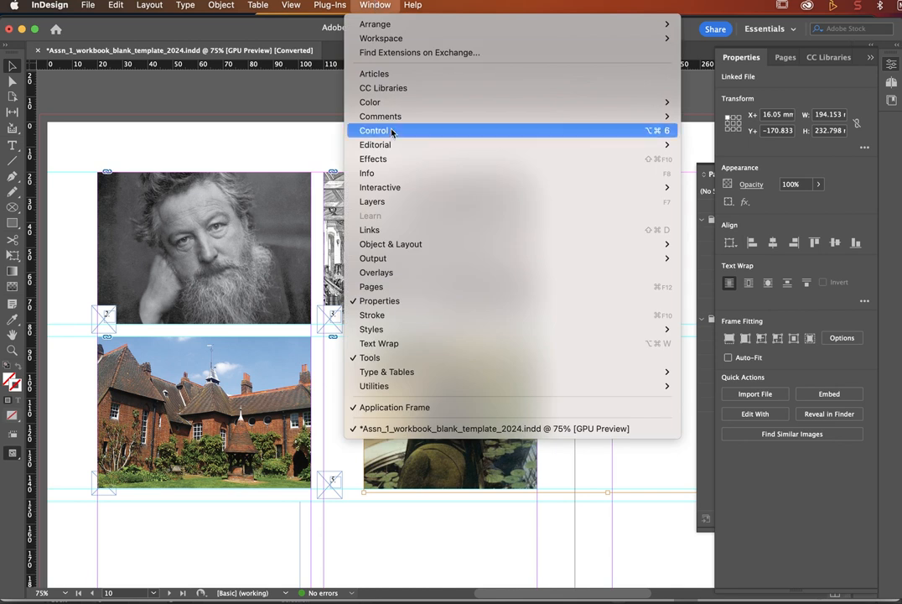
left_click(383, 5)
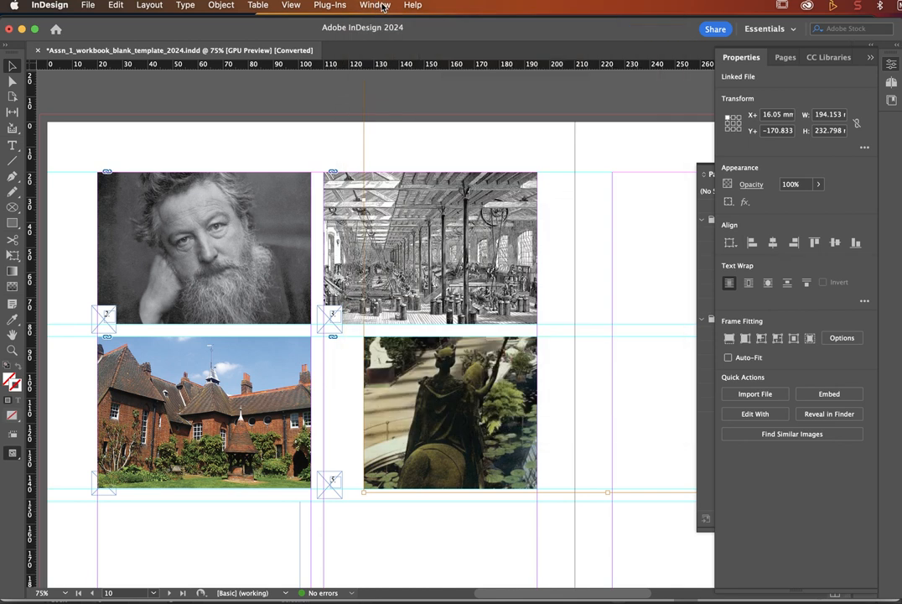
left_click(728, 338)
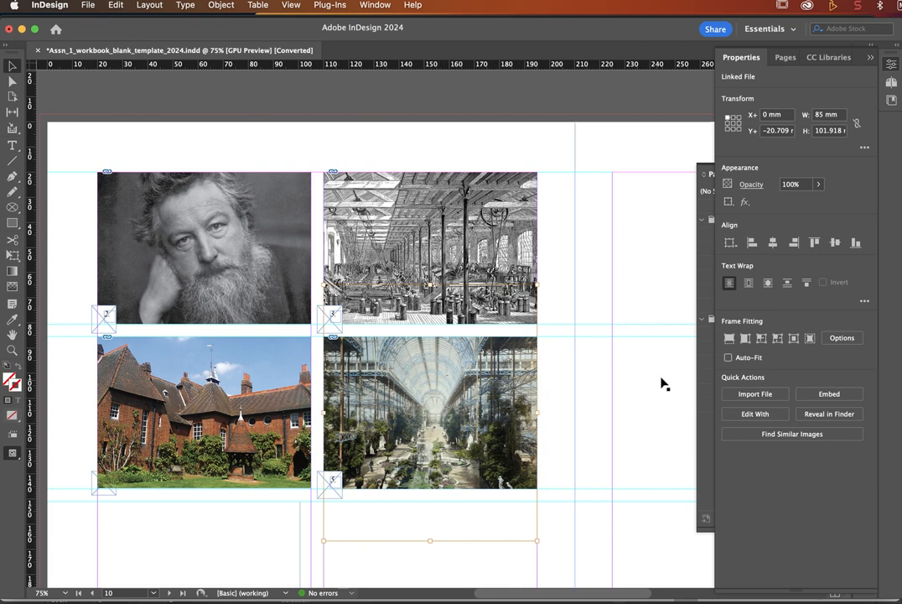
left_click(744, 338)
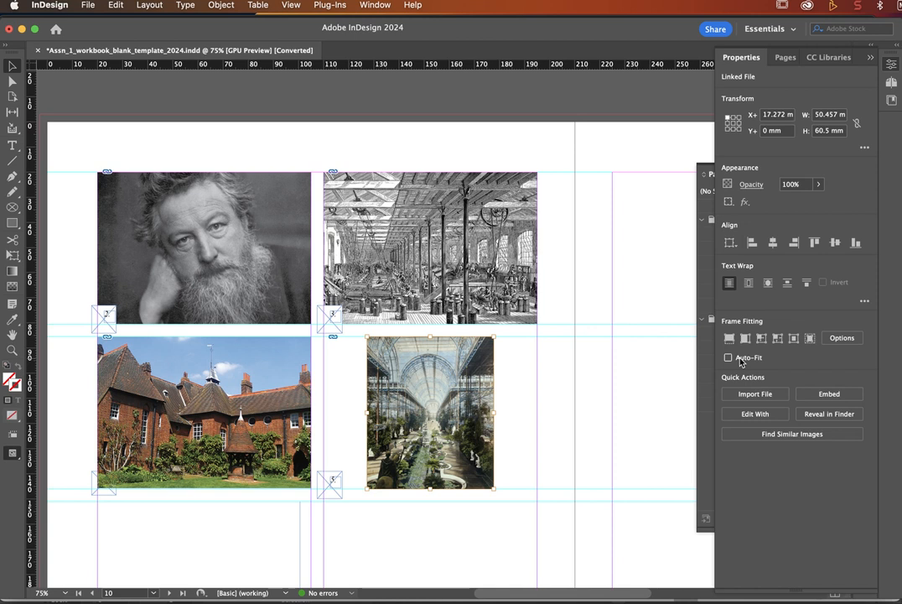
left_click(729, 338)
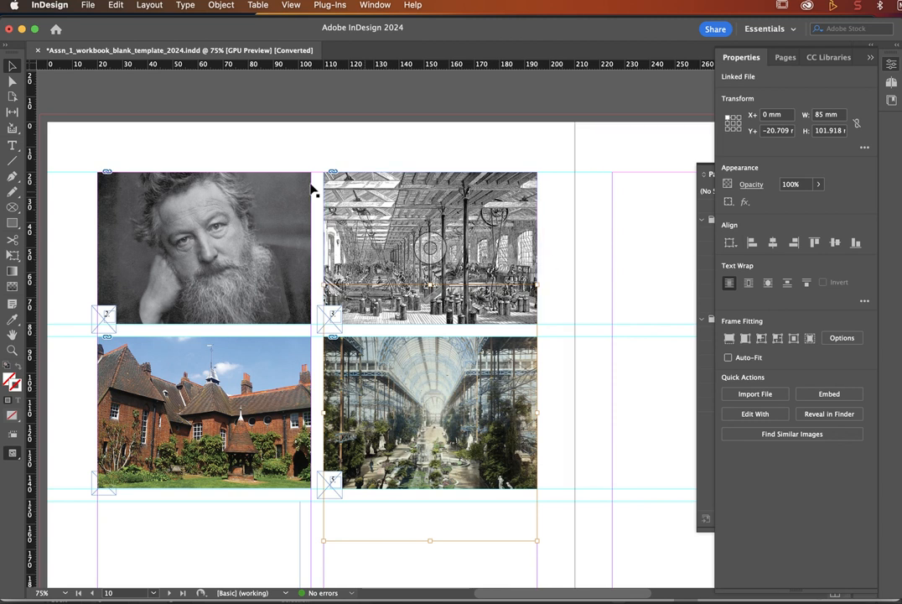
left_click(170, 158)
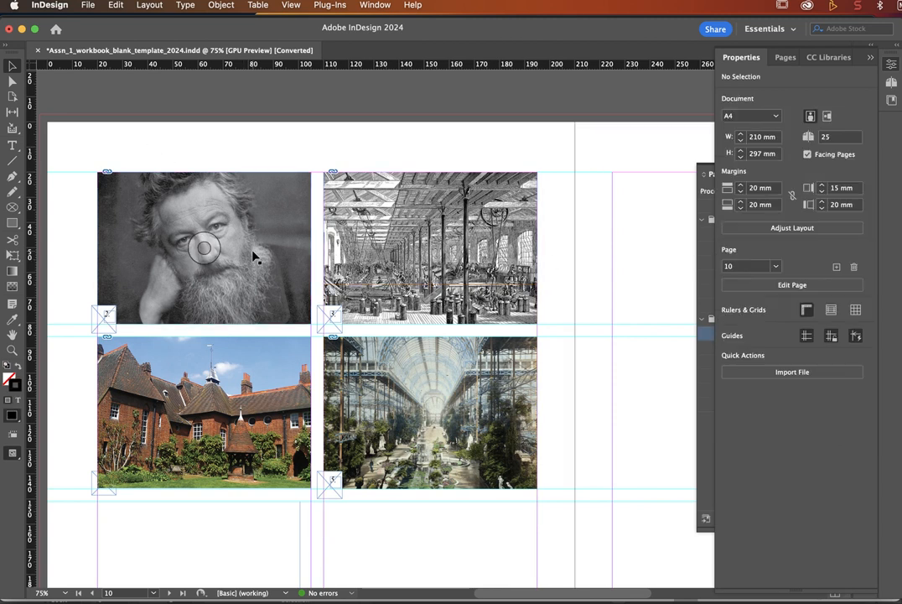
Step: Replace the full-page frame's content on page 11 with the arts and crafts walnut cabinet image
scroll(253, 257, "right", 10)
scroll(253, 257, "down", 3)
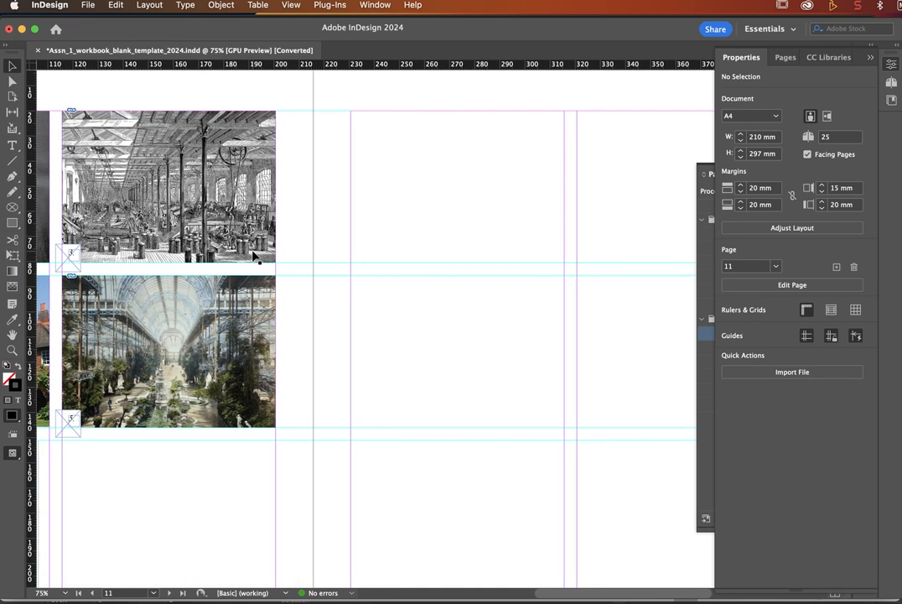
key("super+minus")
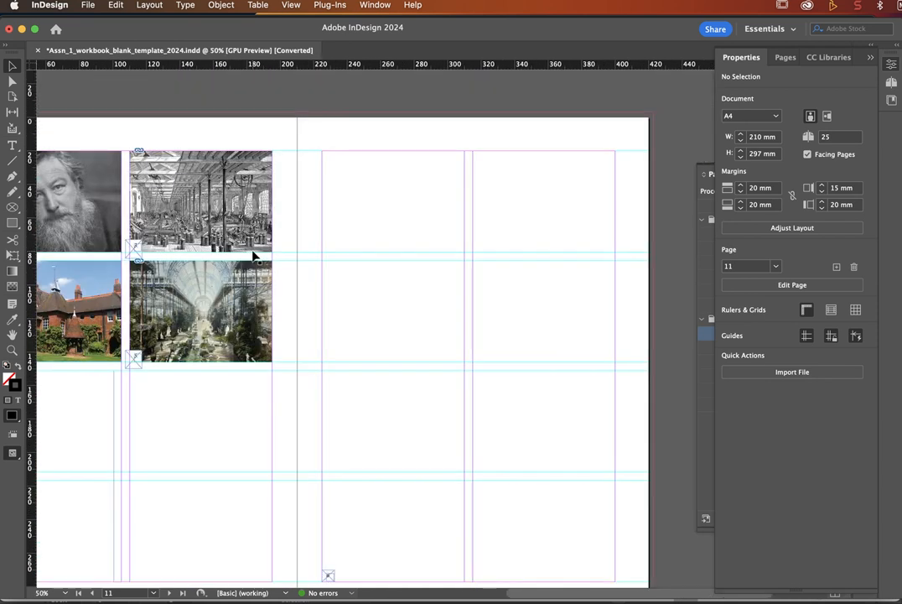
scroll(253, 258, "down", 1)
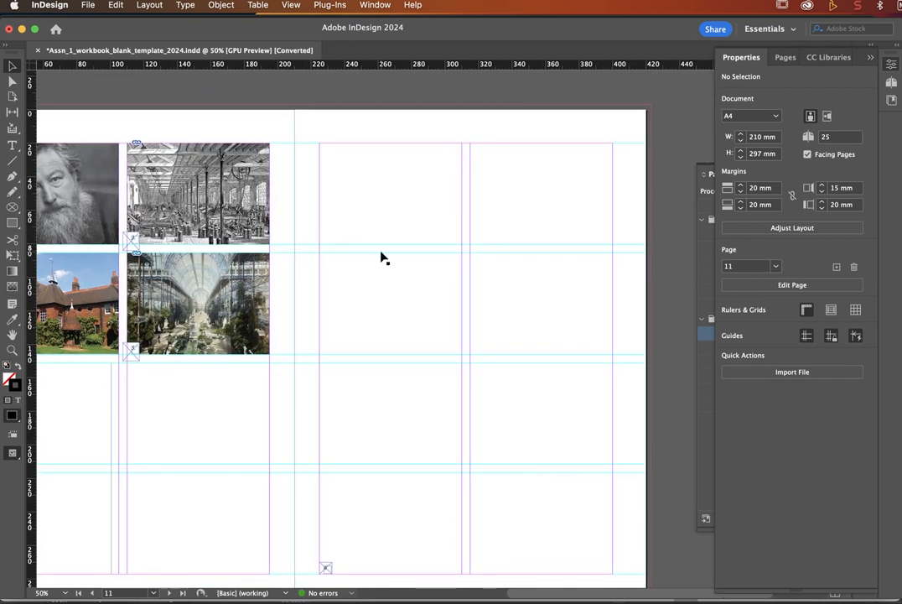
left_click(381, 258)
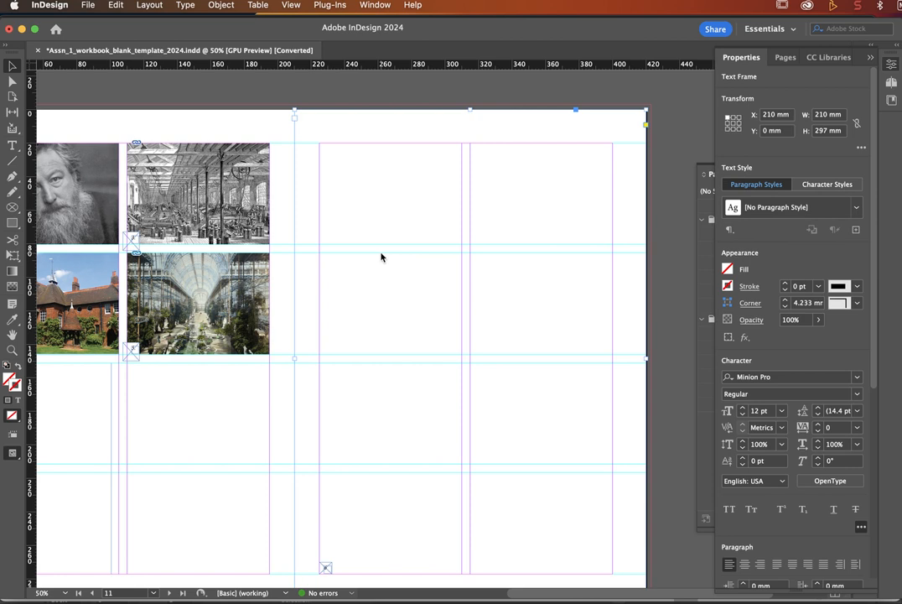
key("super+d")
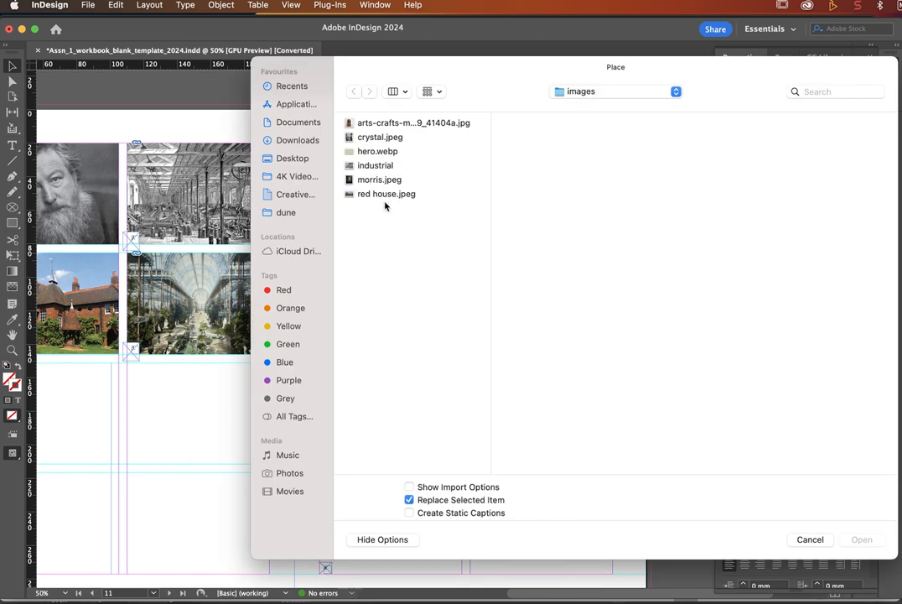
left_click(389, 125)
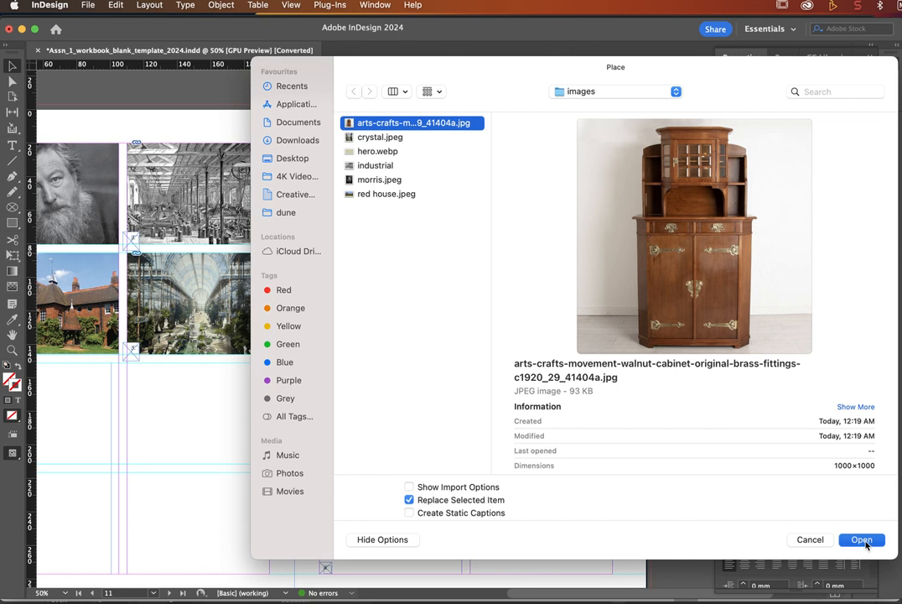
key("Return")
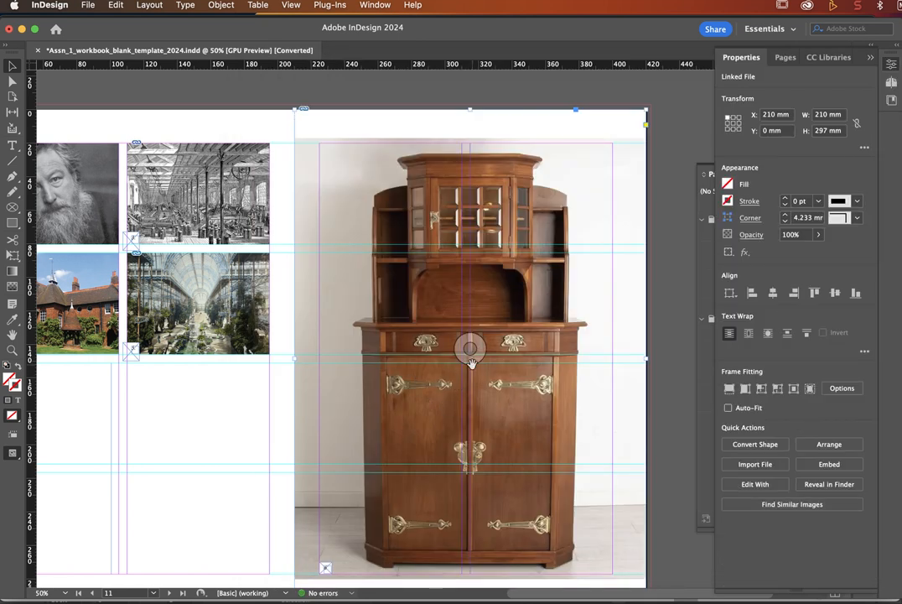
Step: Try enlarging the cabinet image inside its frame, then undo the enlargement
scroll(471, 364, "down", 5)
scroll(471, 363, "up", 2)
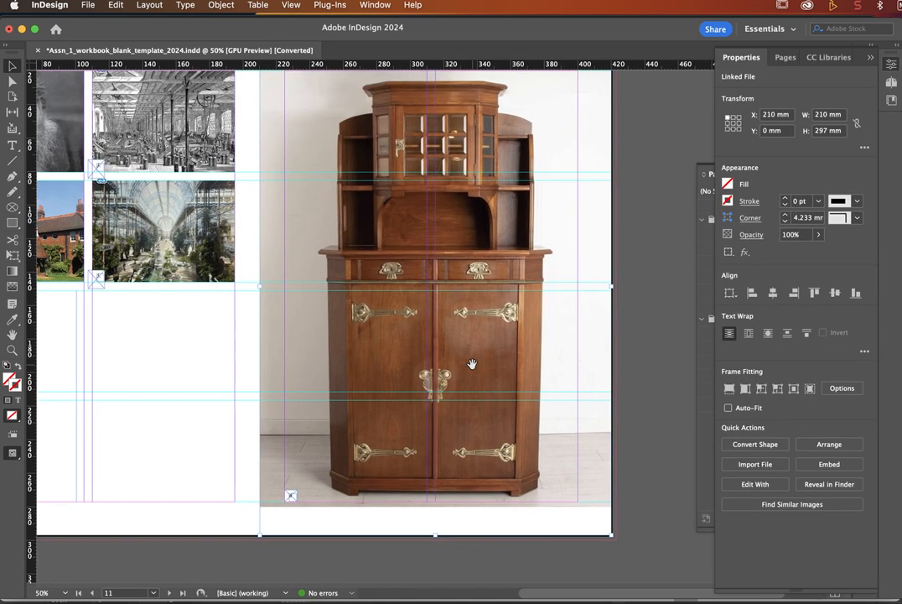
key("super+minus")
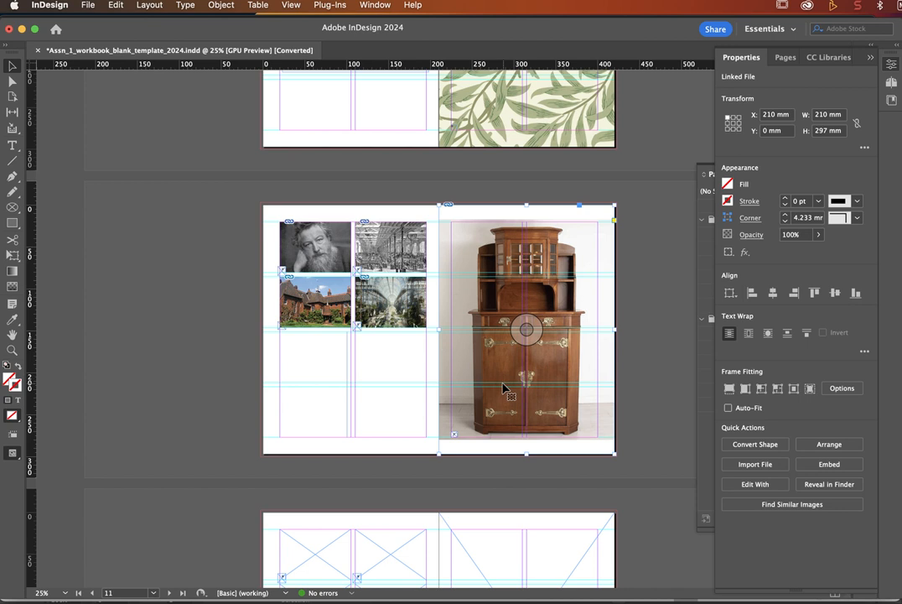
left_click(526, 328)
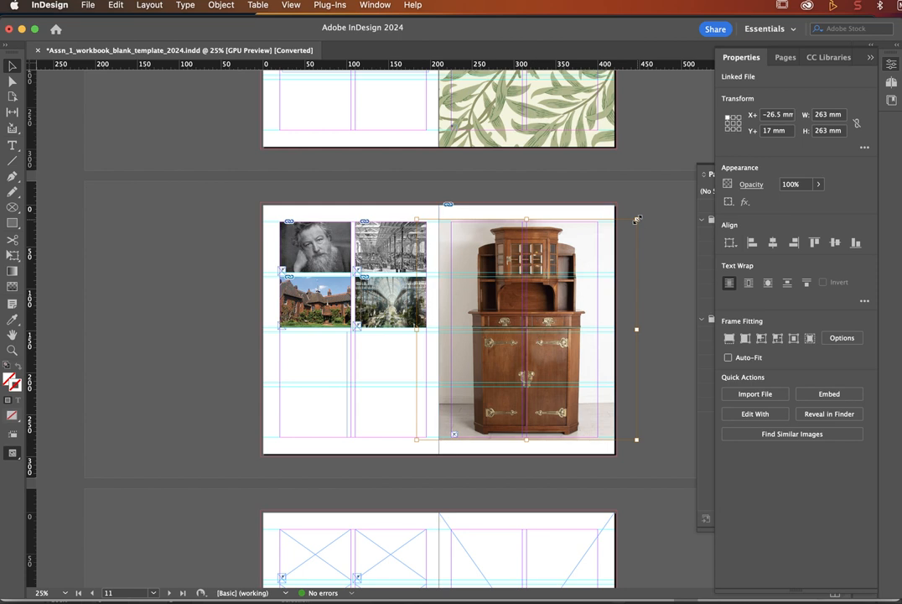
left_click_drag(637, 220, 661, 195)
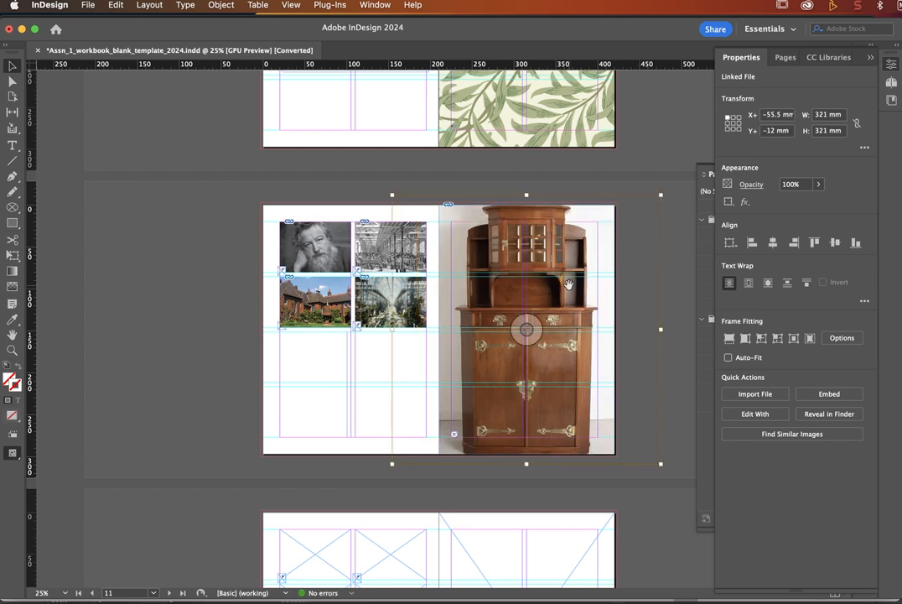
key("super+z")
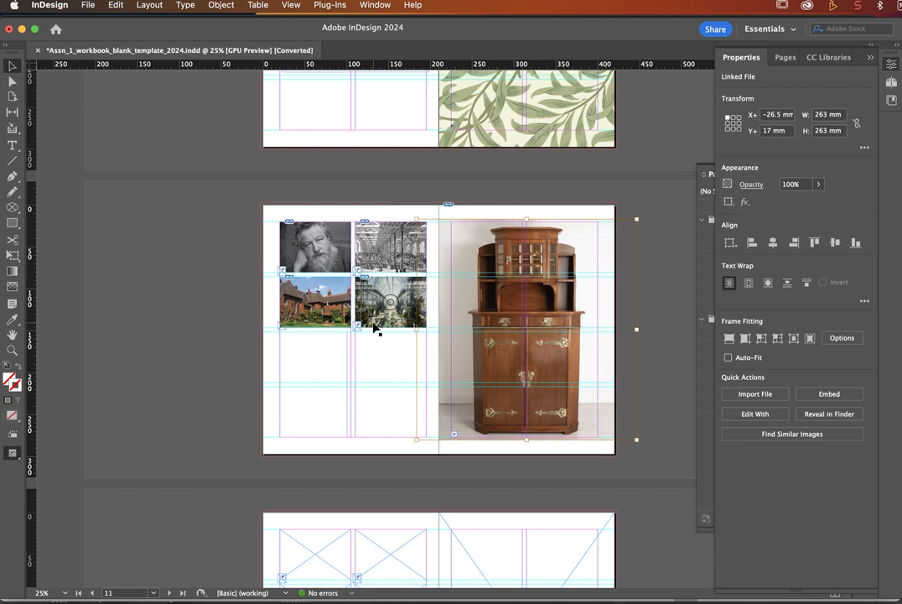
key("super+0")
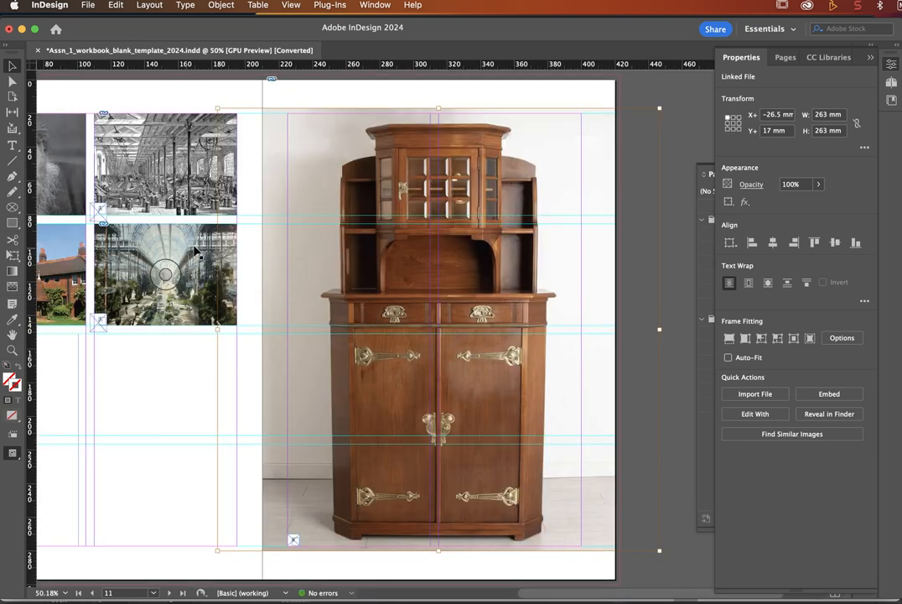
left_click(587, 88)
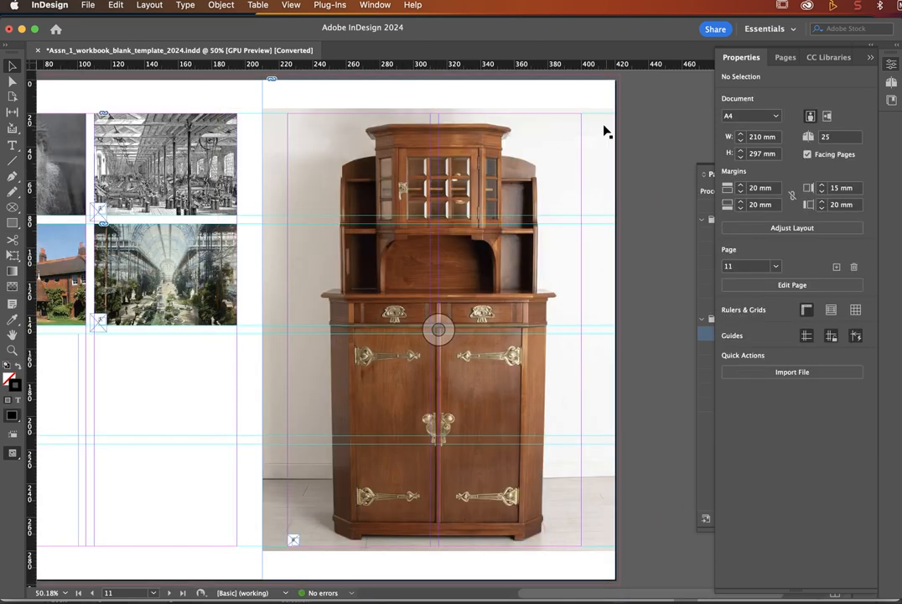
Step: Trim the cabinet frame to the page margins at 175 × 257 mm and preview the spread
left_click(591, 104)
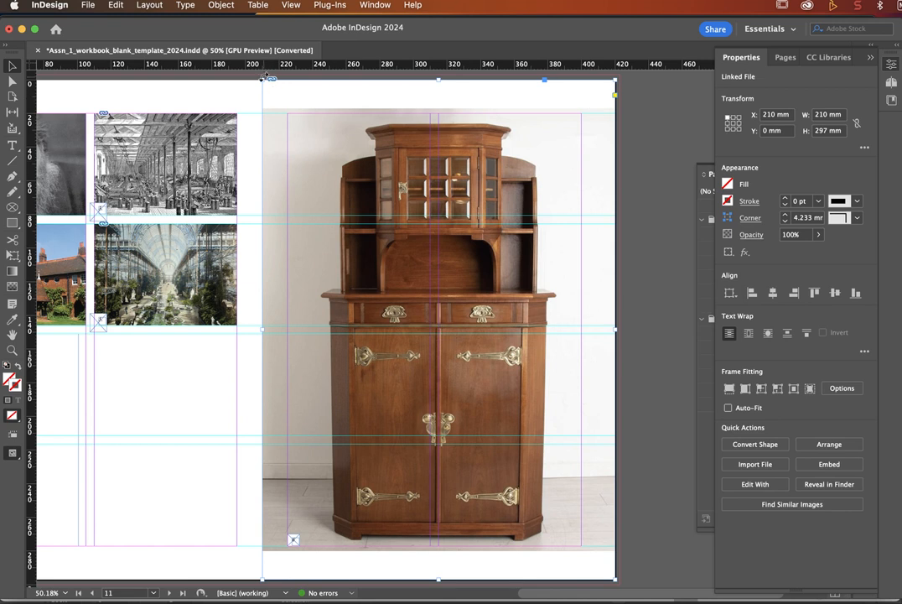
left_click_drag(262, 79, 288, 113)
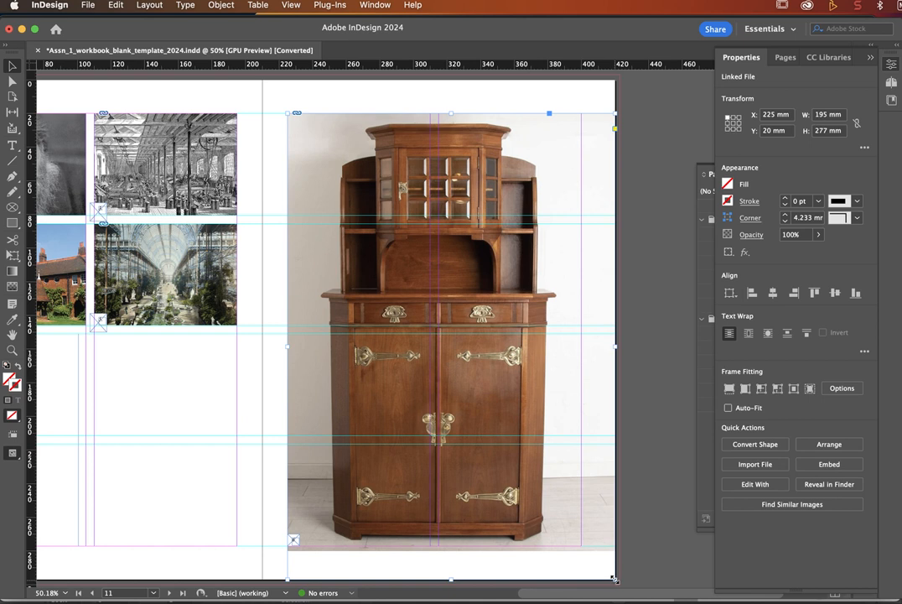
left_click_drag(614, 579, 582, 545)
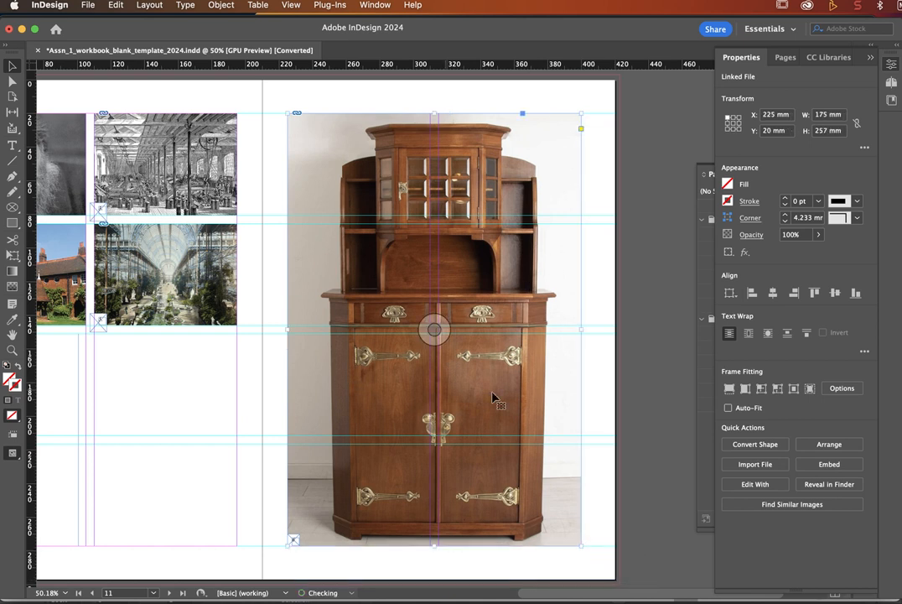
left_click(656, 403)
key("w")
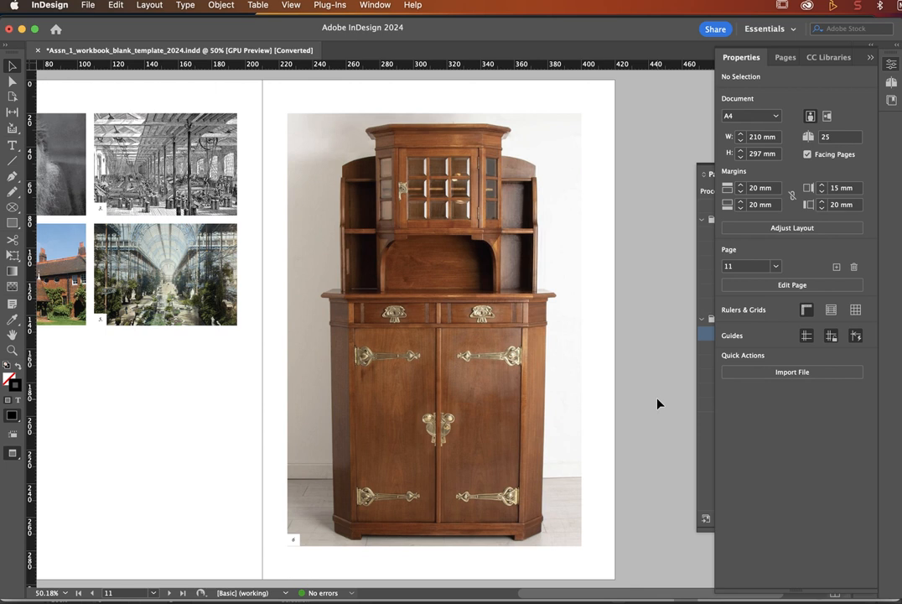
Step: Return to normal view and zoom in on the two empty text frames below the photos
key("w")
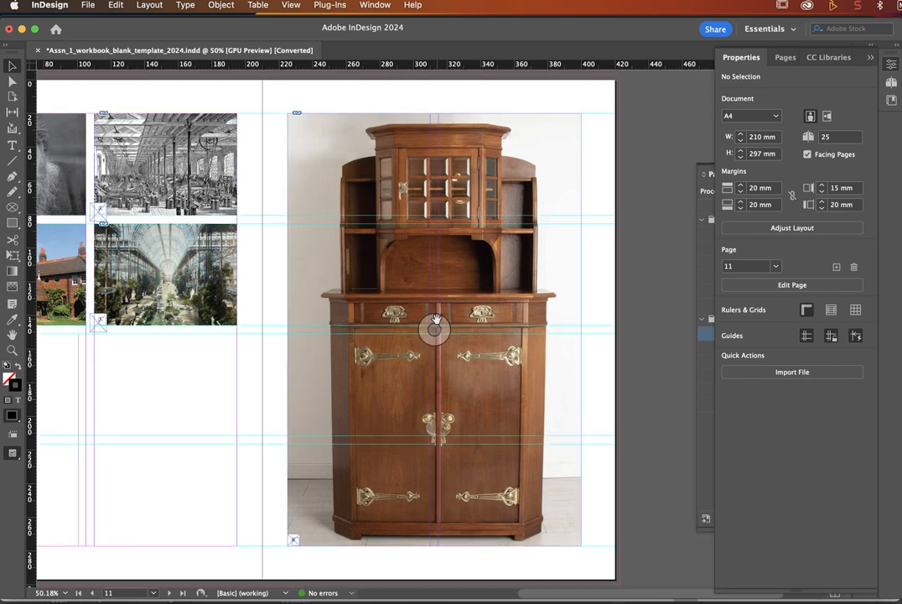
scroll(437, 319, "left", 2)
scroll(437, 319, "up", 1)
scroll(437, 319, "left", 5)
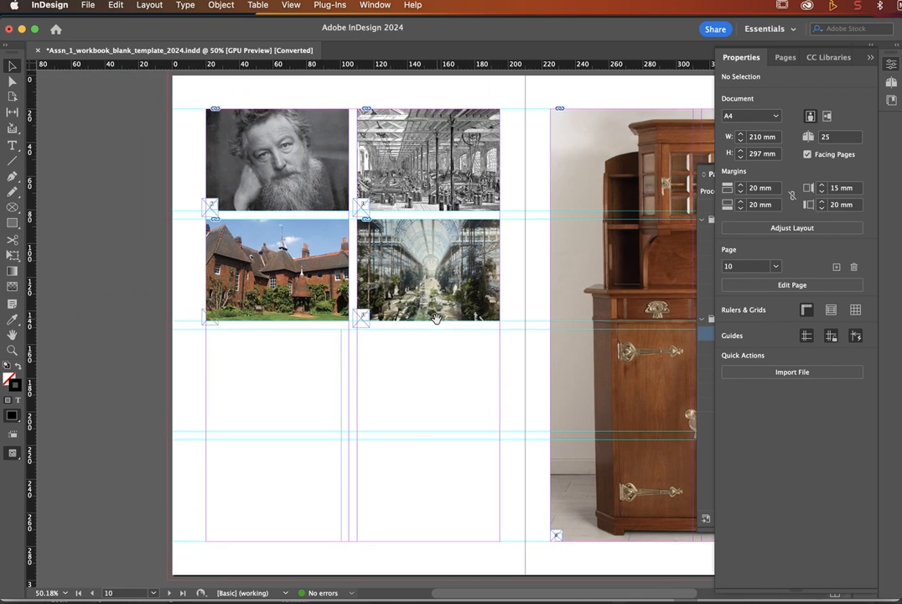
left_click(264, 369)
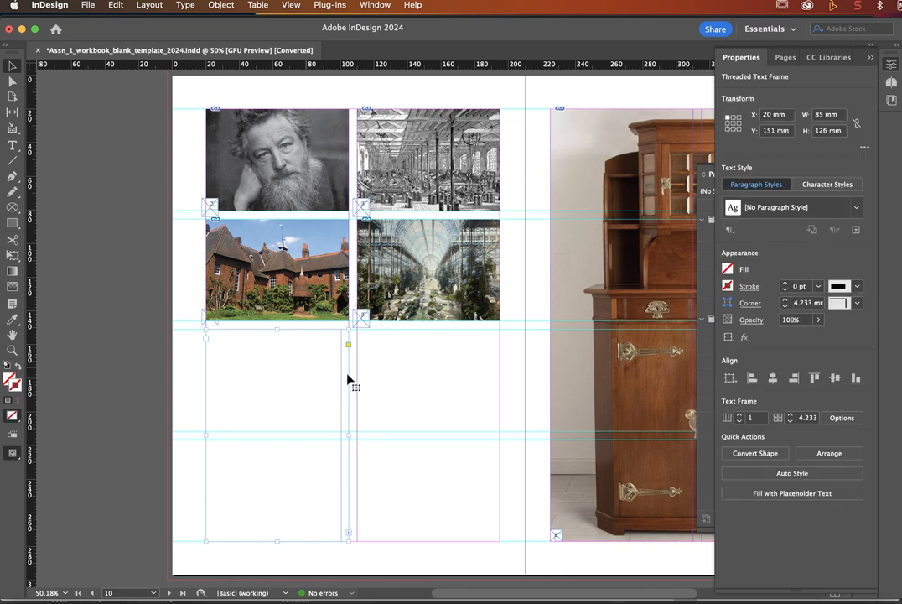
left_click(394, 381)
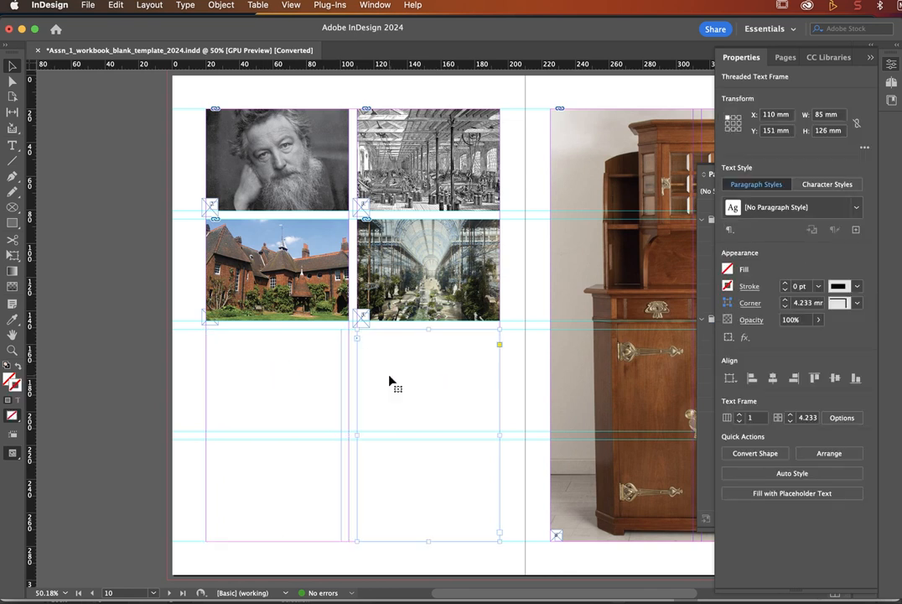
left_click(315, 377)
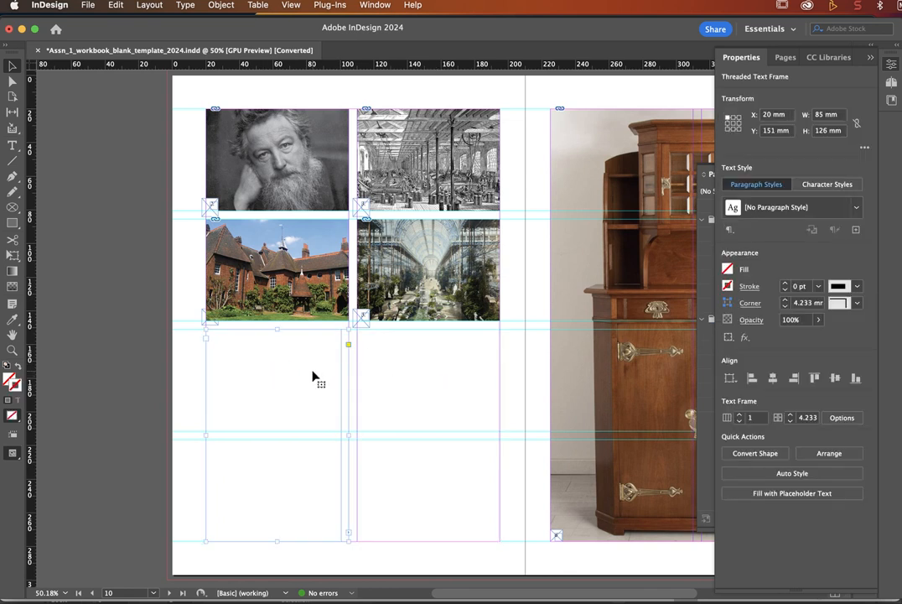
left_click(13, 350)
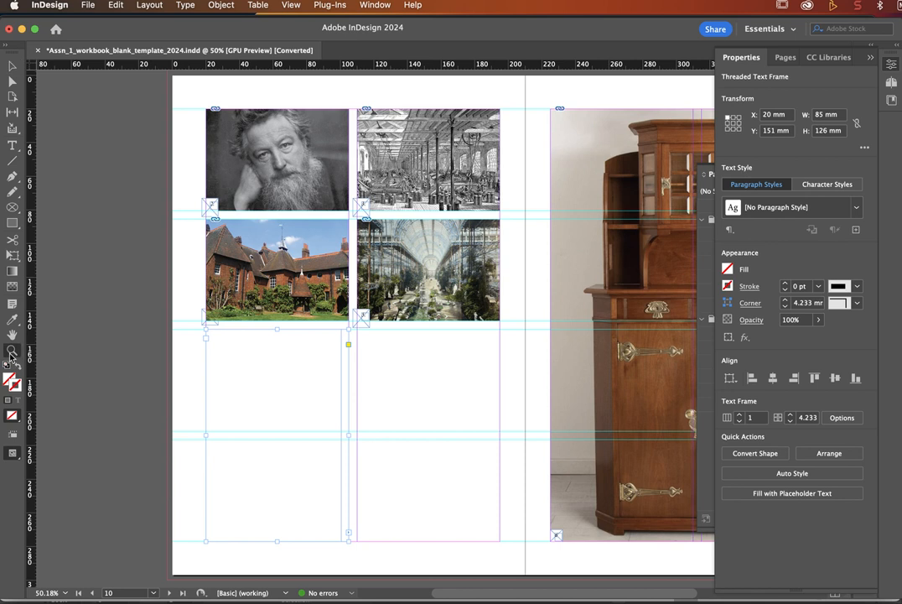
left_click(362, 492)
scroll(335, 369, "up", 5)
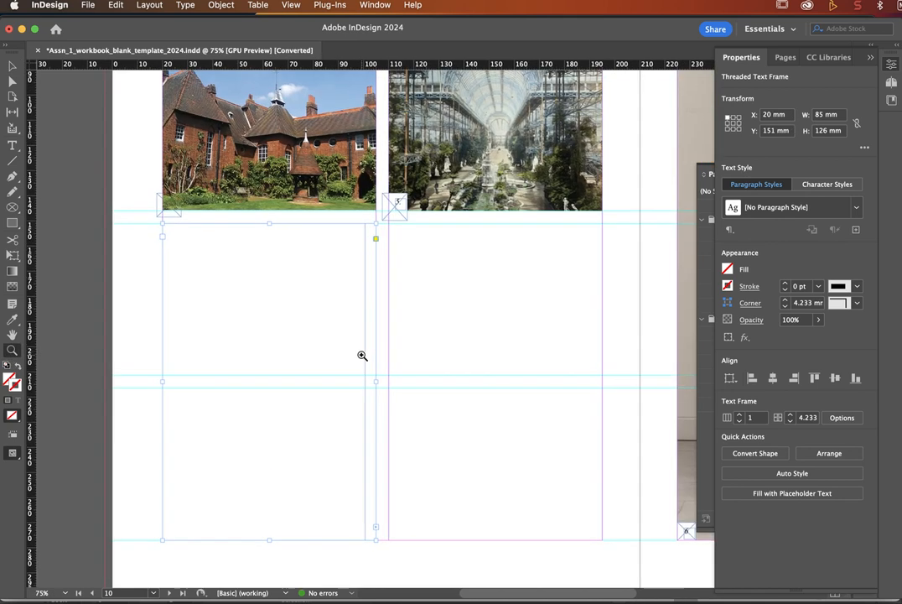
Step: Paste the Arts and Crafts article into the left threaded frame and select the whole story
left_click(12, 145)
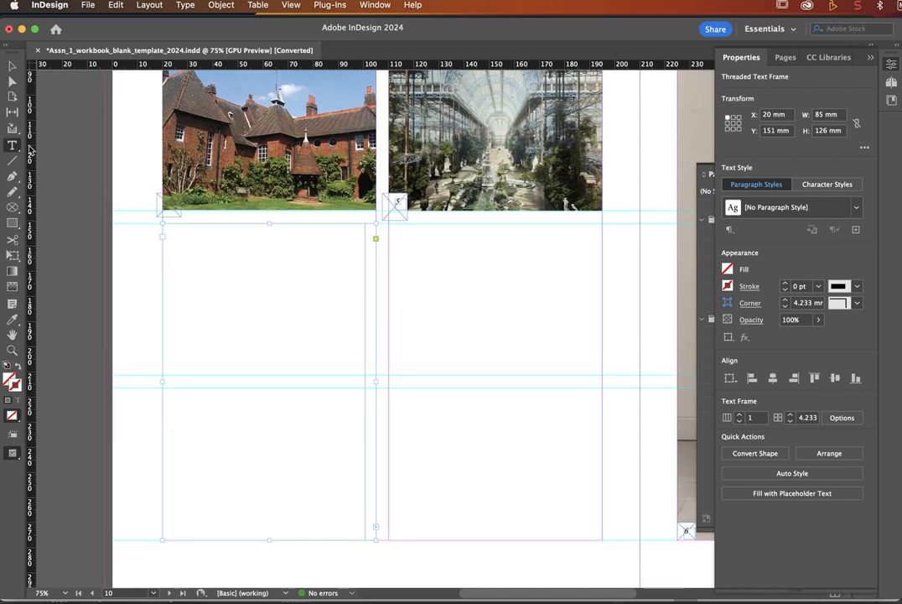
left_click(185, 249)
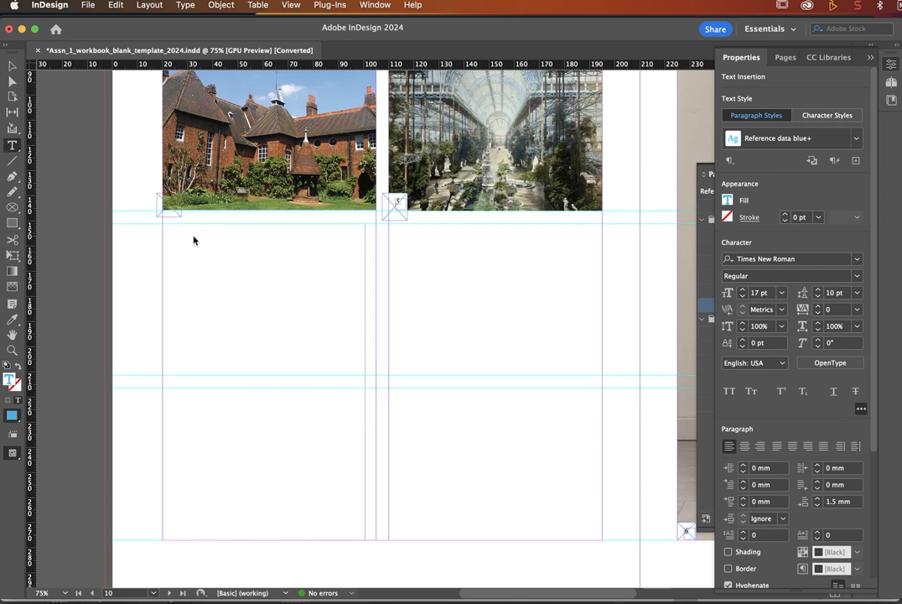
key("super+v")
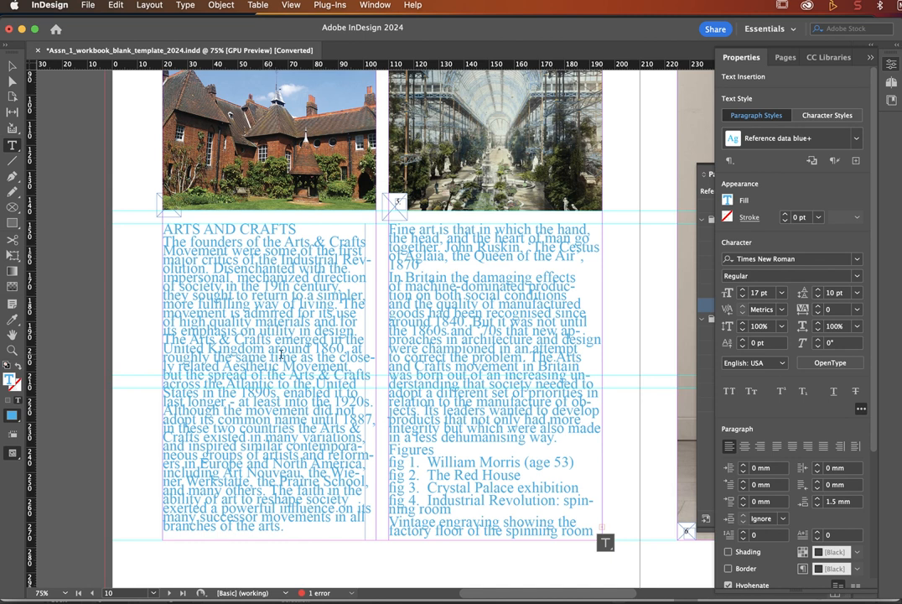
left_click(289, 361)
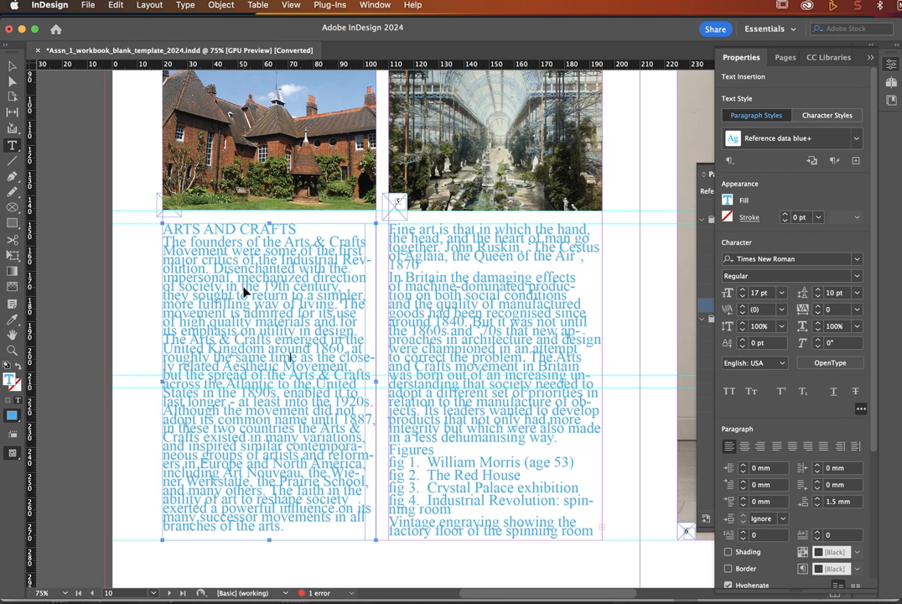
key("super+a")
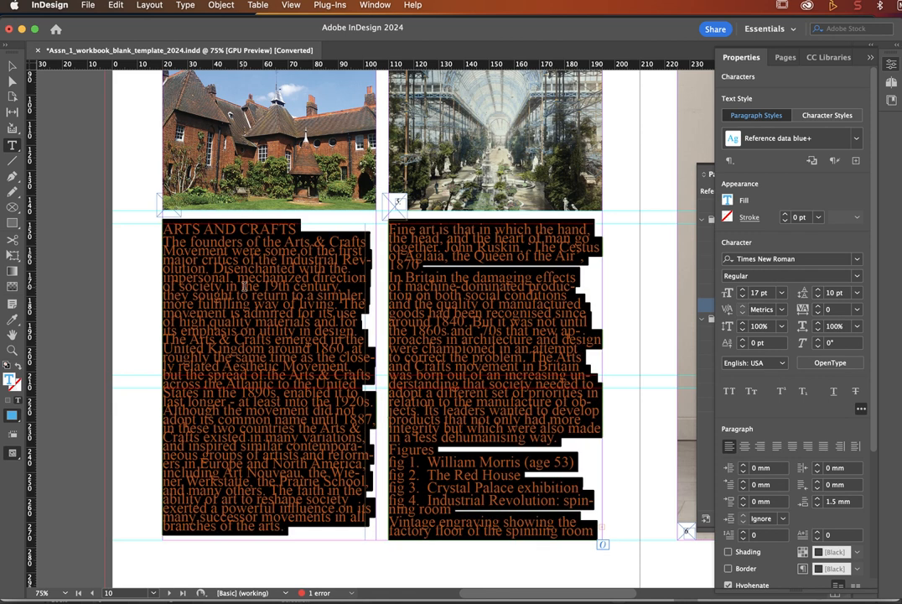
Step: Apply the Research body copy paragraph style to the entire selected article
left_click(742, 59)
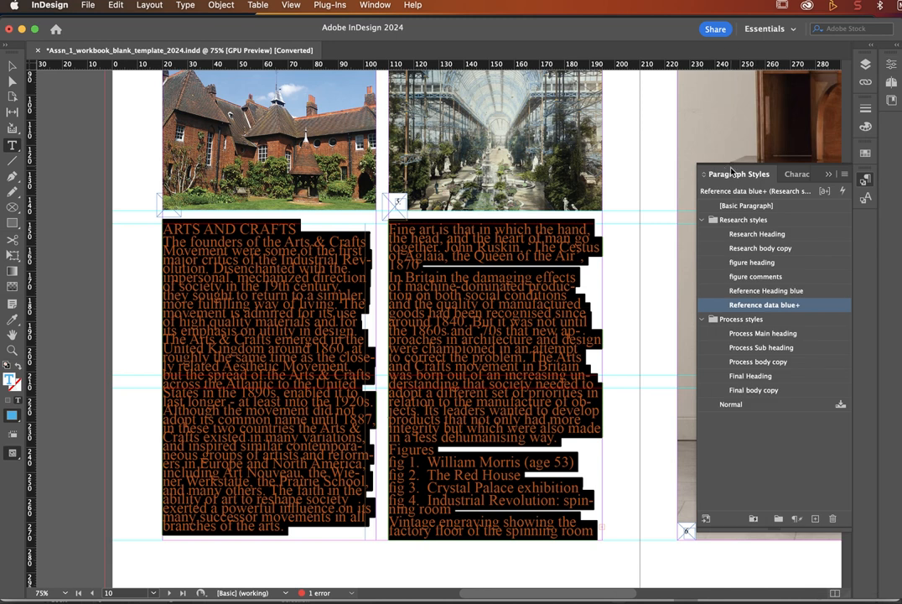
left_click(760, 248)
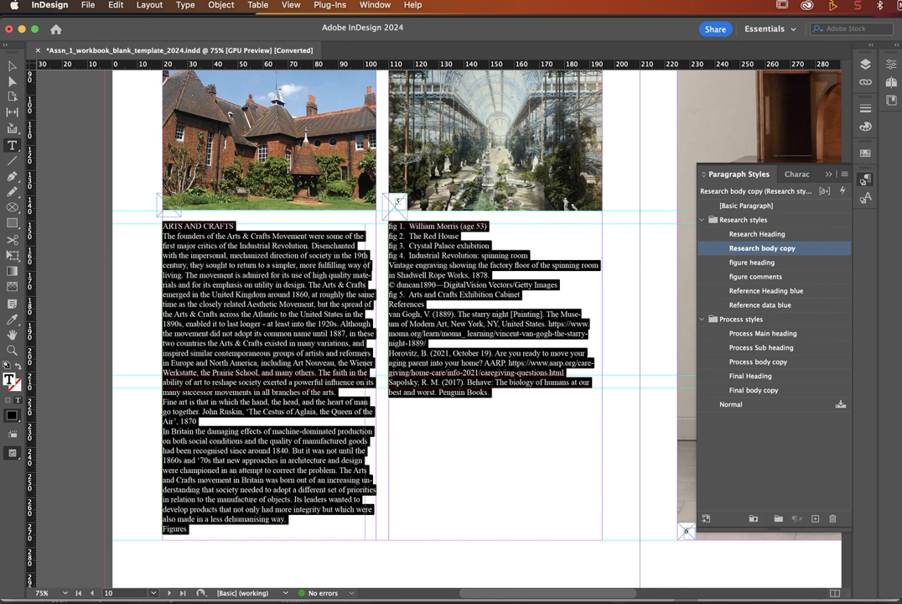
Step: In Word, set the passage 'utility in design' to 'Europe and North' to ADLaM Display 18 pt
key("super+Tab")
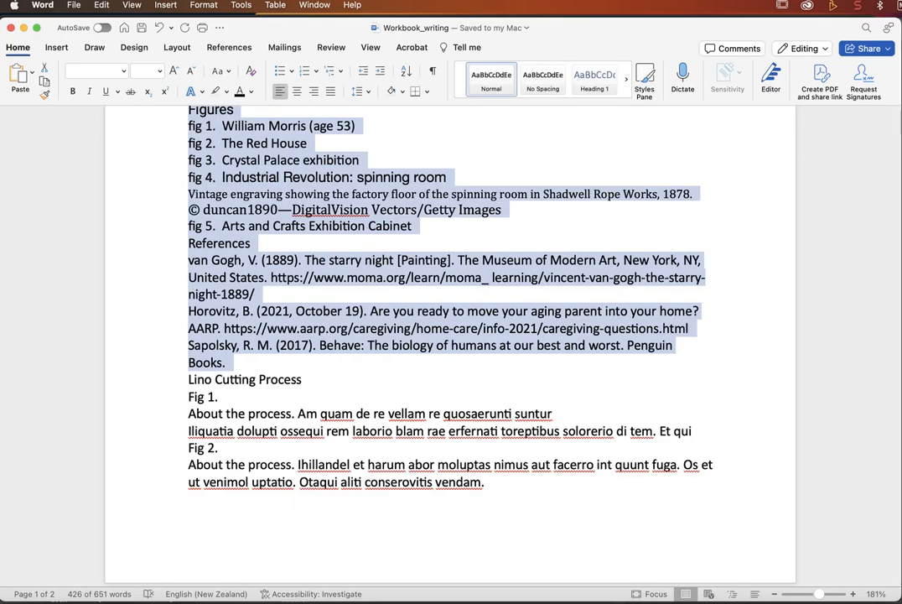
left_click(336, 296)
scroll(352, 222, "up", 10)
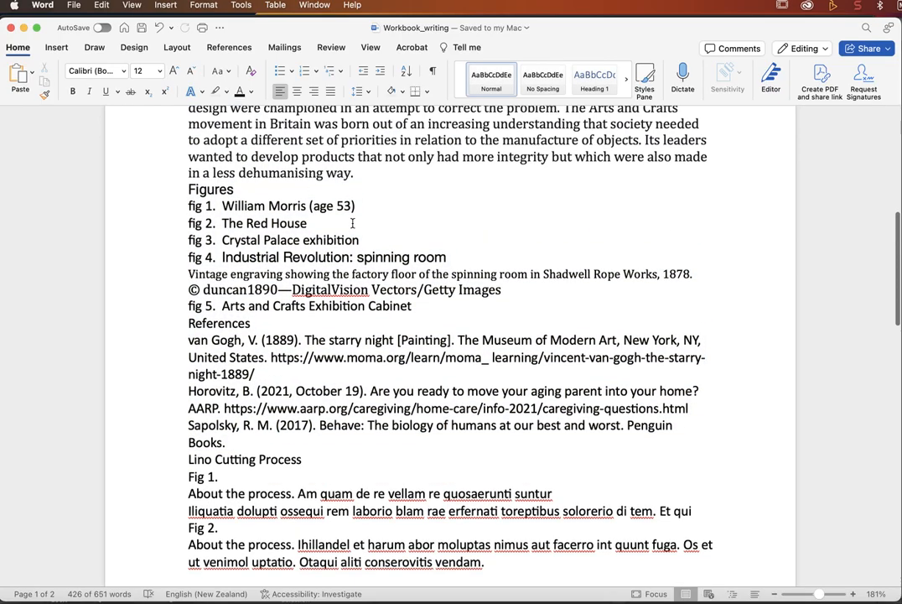
scroll(352, 223, "up", 3)
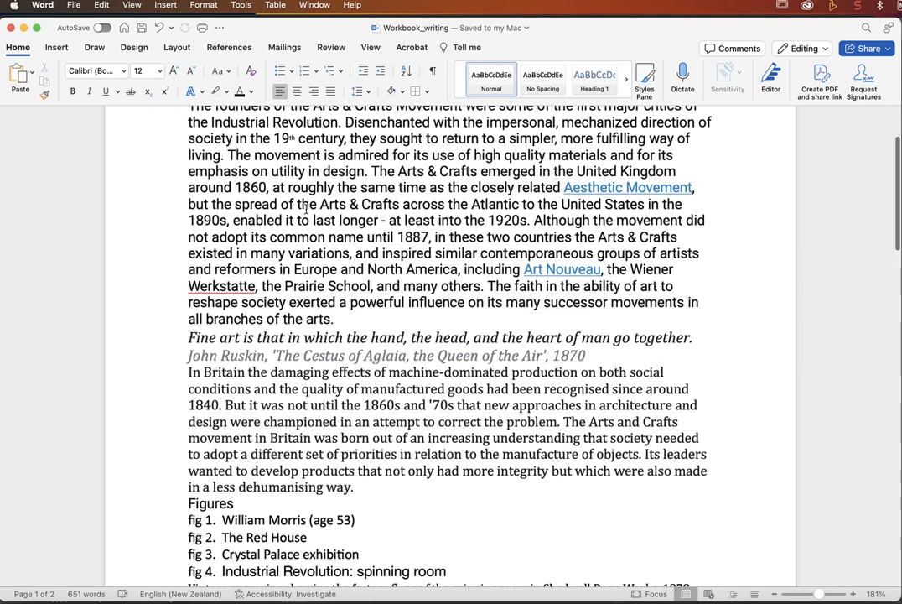
left_click_drag(272, 171, 404, 270)
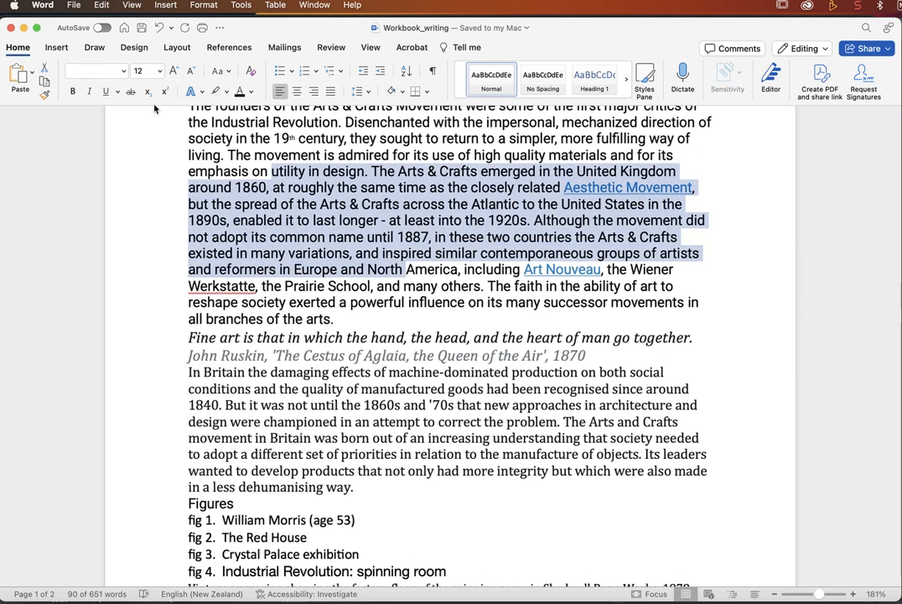
left_click(123, 72)
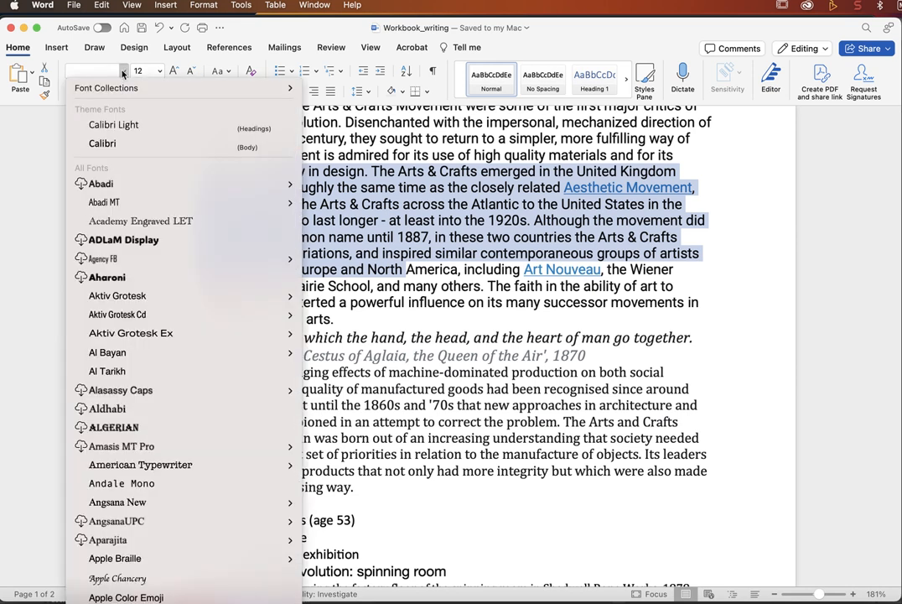
left_click(98, 240)
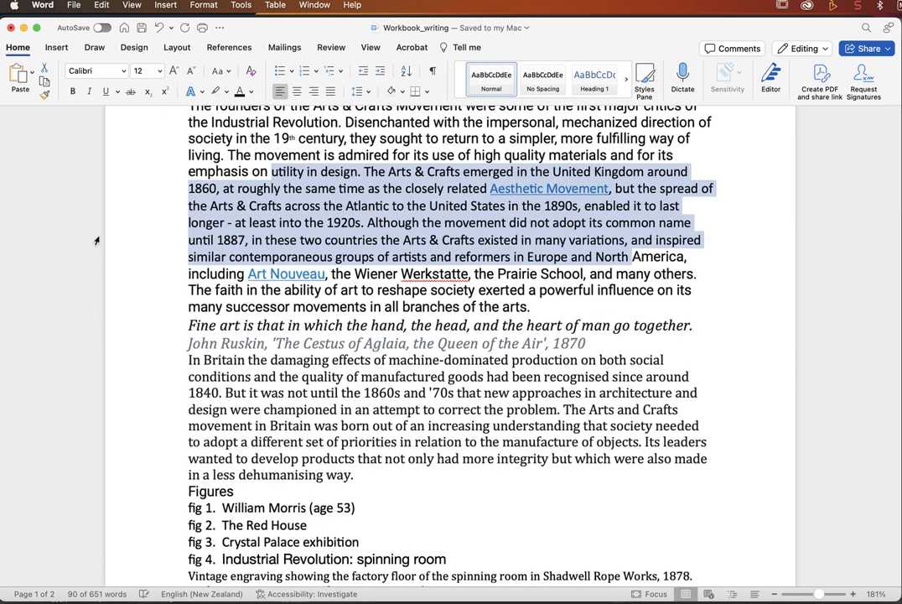
left_click(159, 71)
left_click(156, 259)
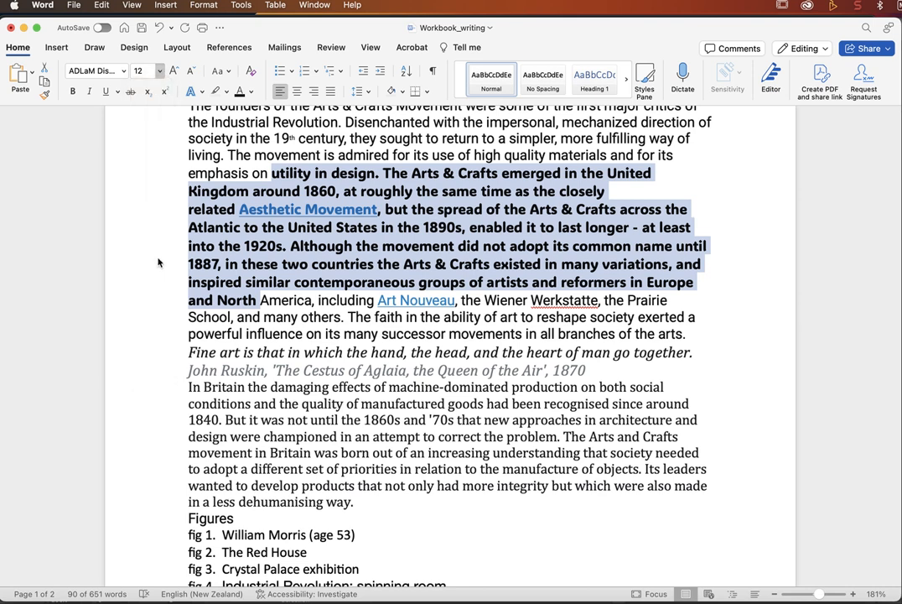
Step: Select the article text from the ARTS AND CRAFTS heading downward
left_click(347, 379)
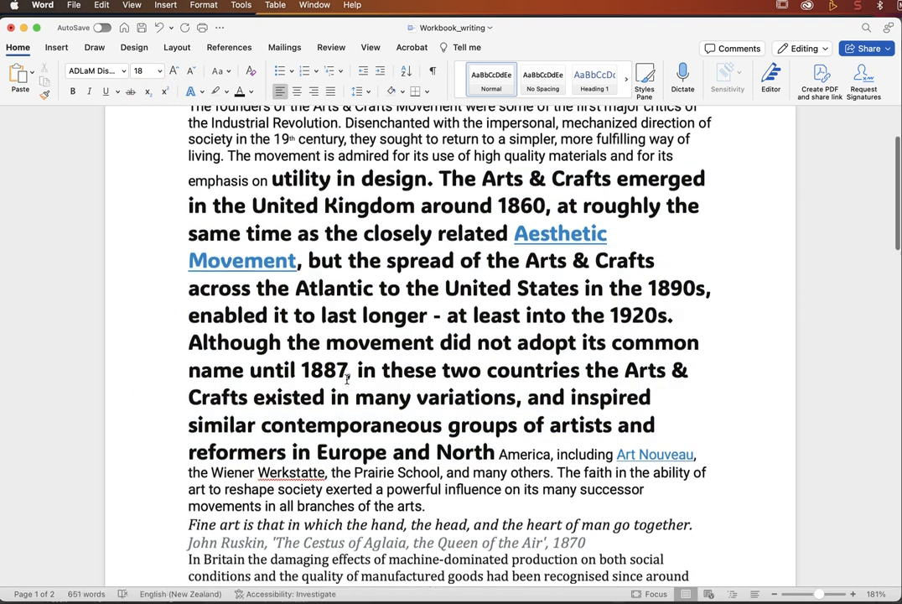
scroll(346, 373, "up", 2)
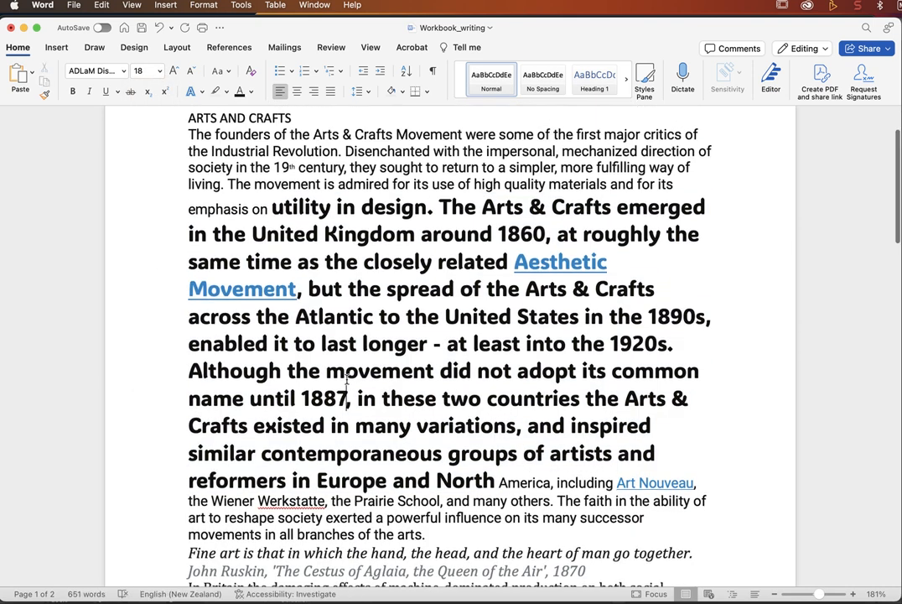
left_click(438, 263)
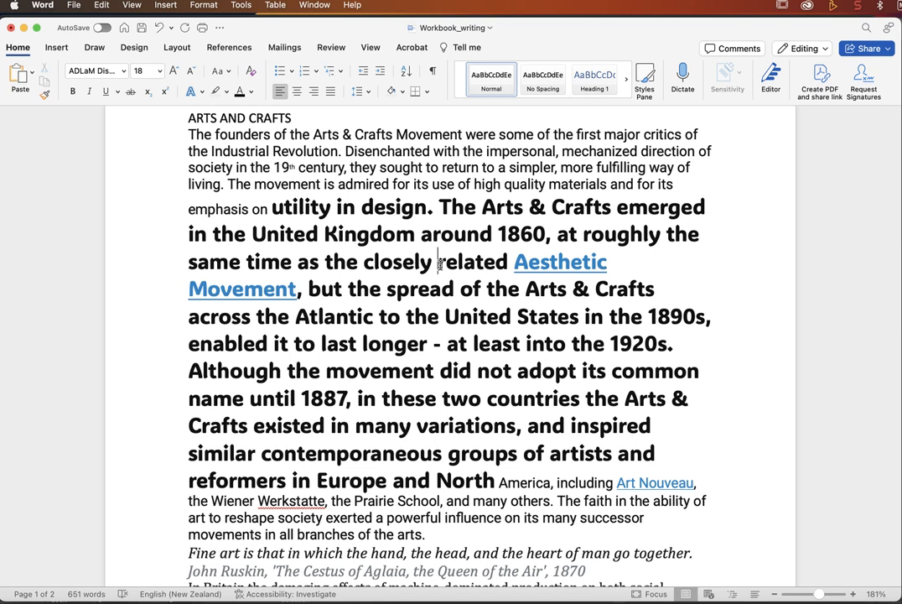
scroll(438, 263, "up", 3)
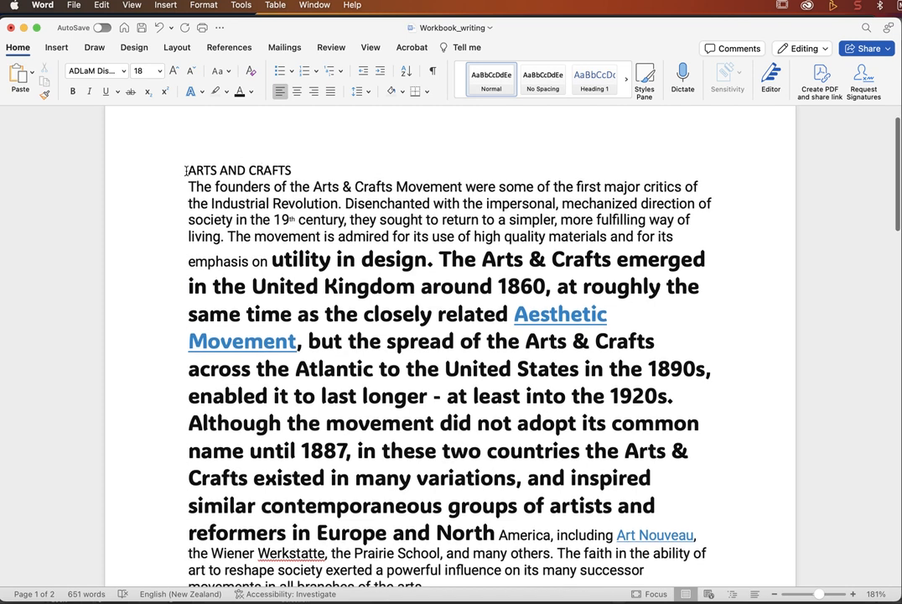
left_click_drag(186, 170, 393, 484)
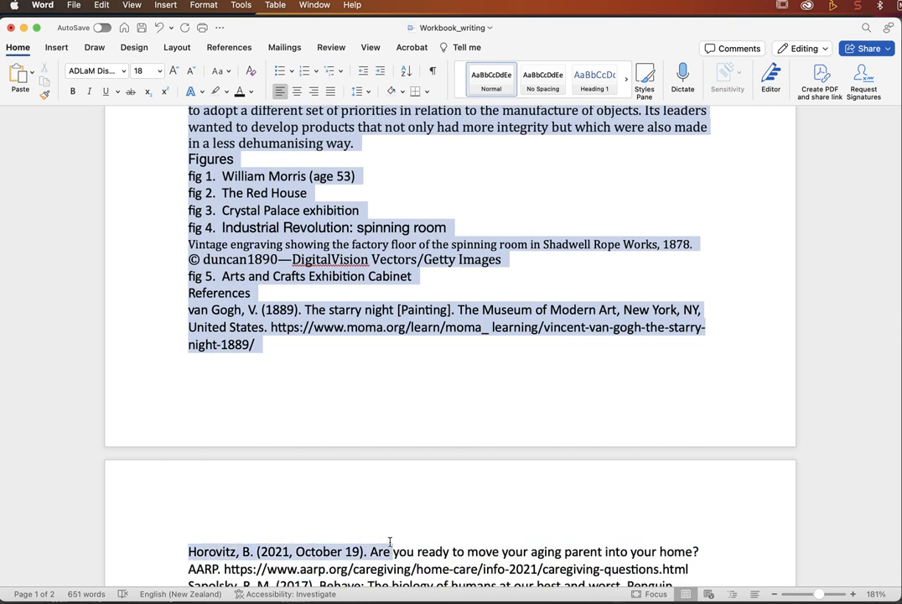
Step: Extend the Word selection past the page break into the References list
left_click_drag(390, 542, 255, 453)
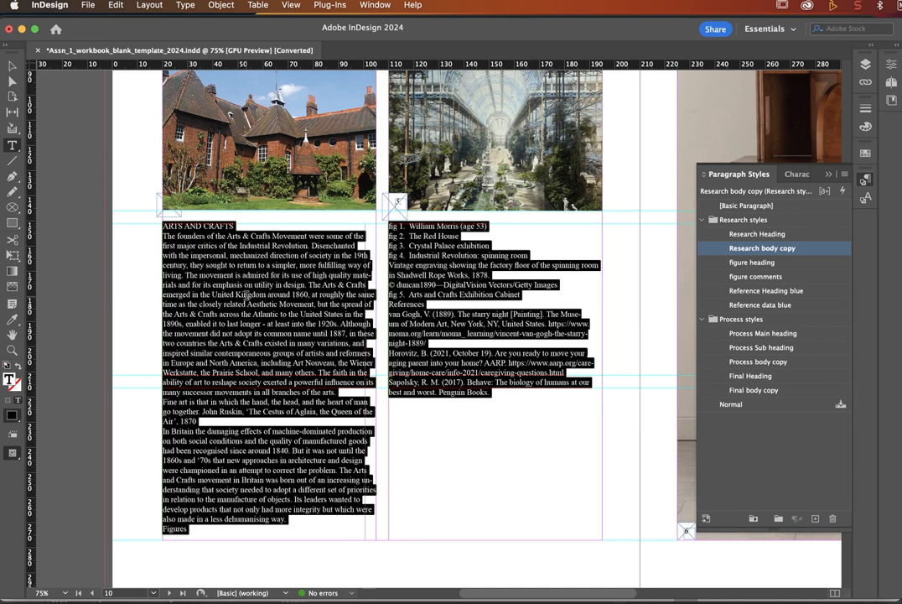
left_click(246, 295)
triple_click(245, 295)
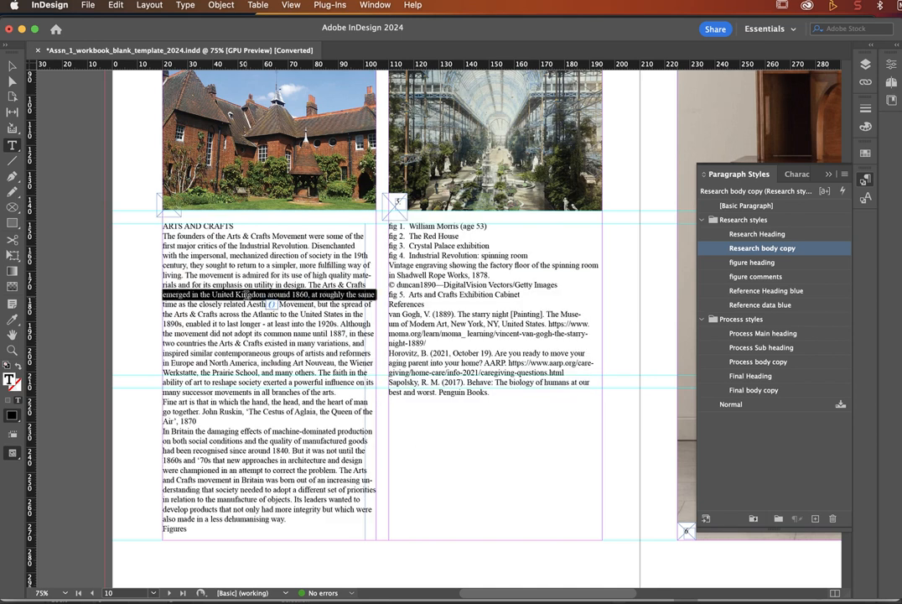
key("super+a")
left_click(500, 405)
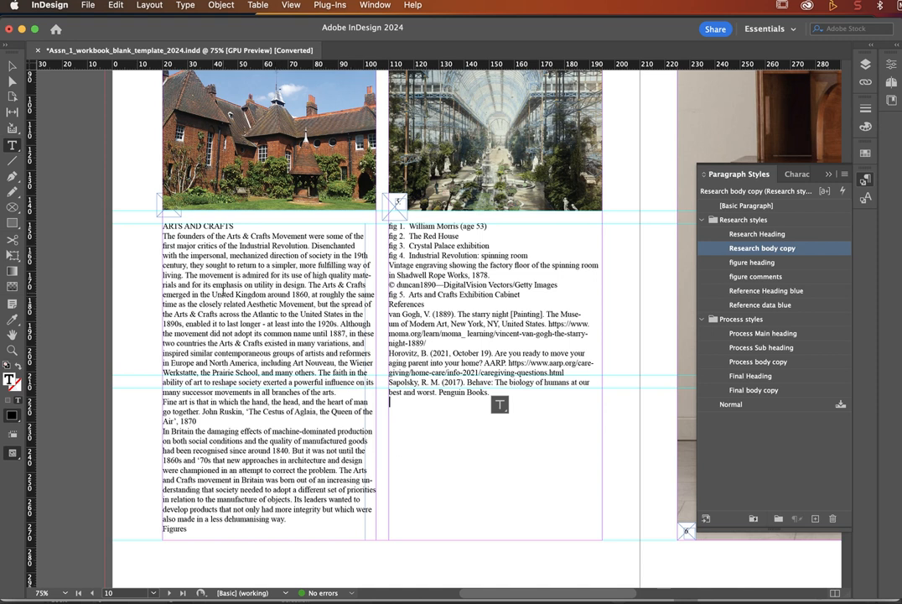
key("super+equal")
key("super+equal")
key("super+equal")
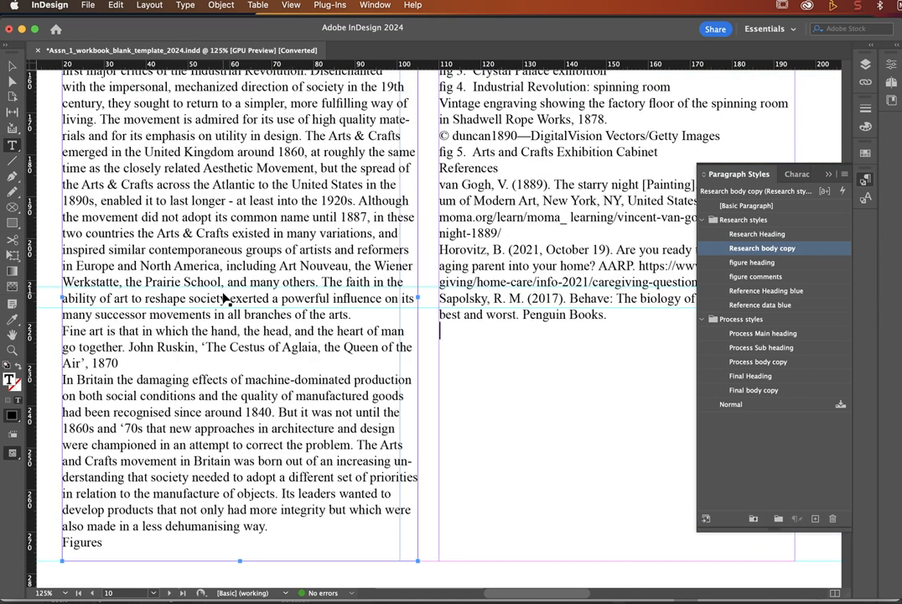
scroll(223, 292, "up", 6)
scroll(223, 291, "left", 2)
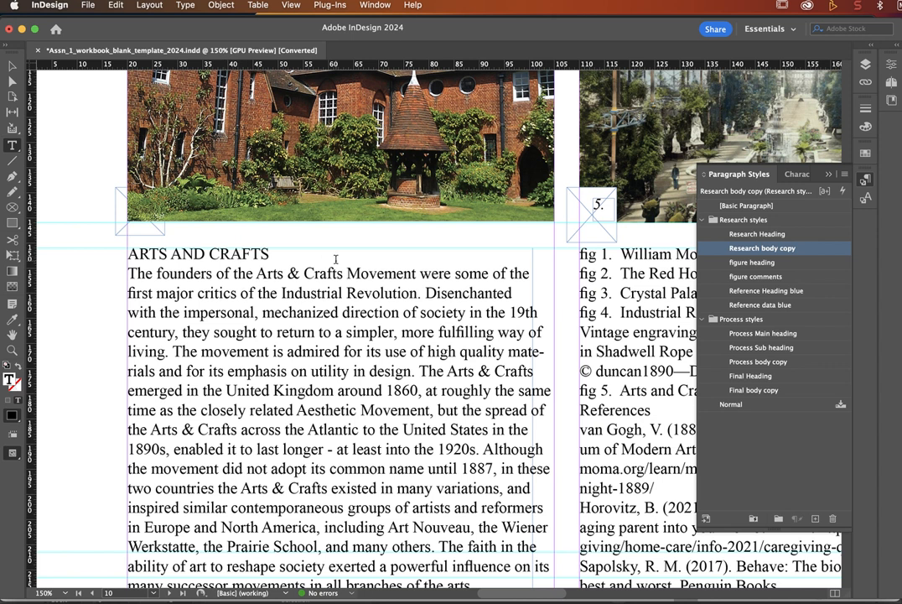
Step: Apply the Research Heading style to the ARTS AND CRAFTS title
left_click(229, 254)
left_click(750, 235)
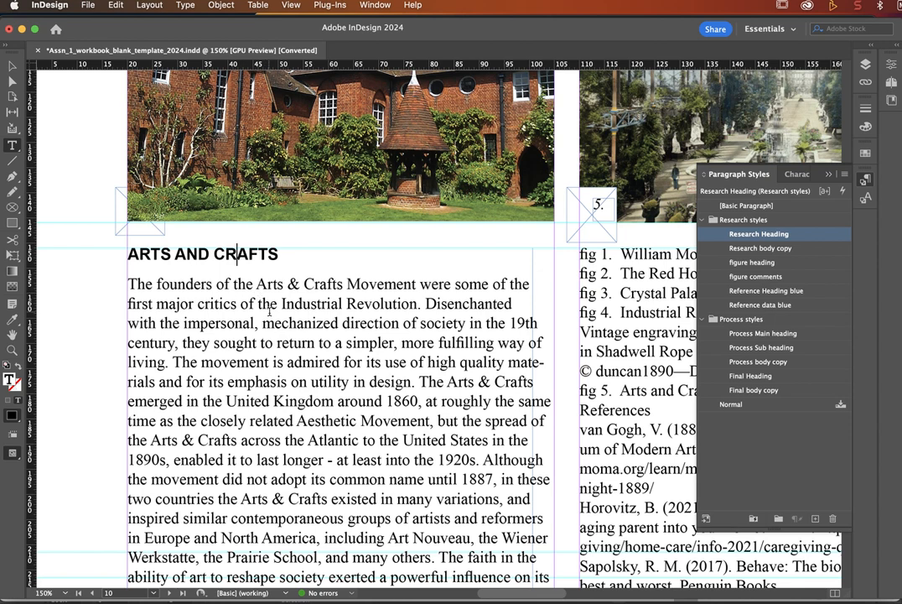
scroll(273, 371, "down", 5)
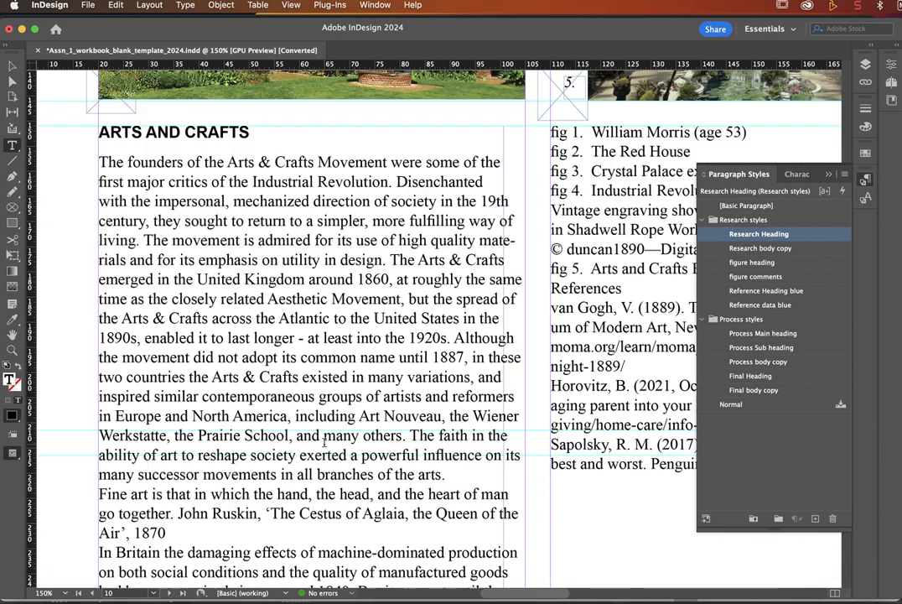
scroll(324, 444, "down", 4)
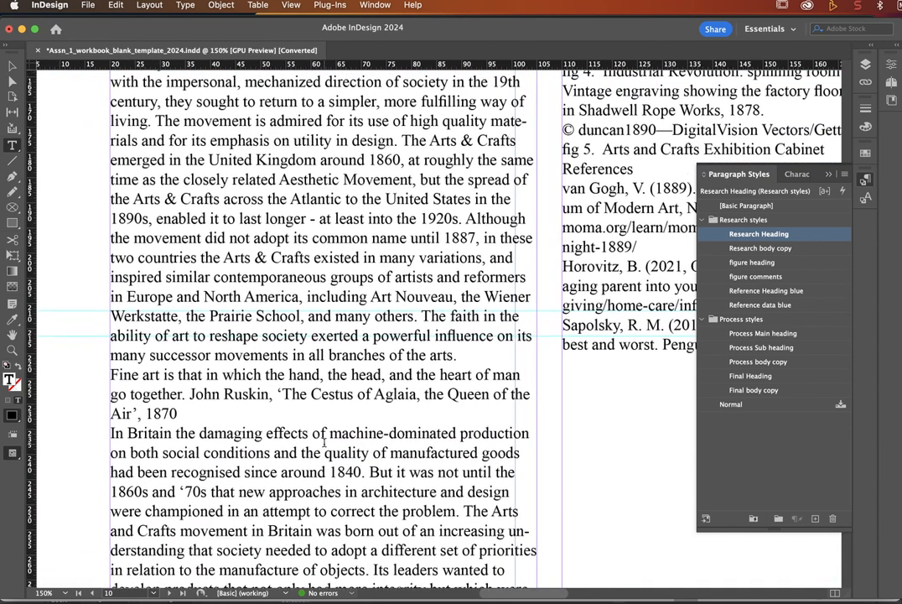
scroll(324, 445, "down", 10)
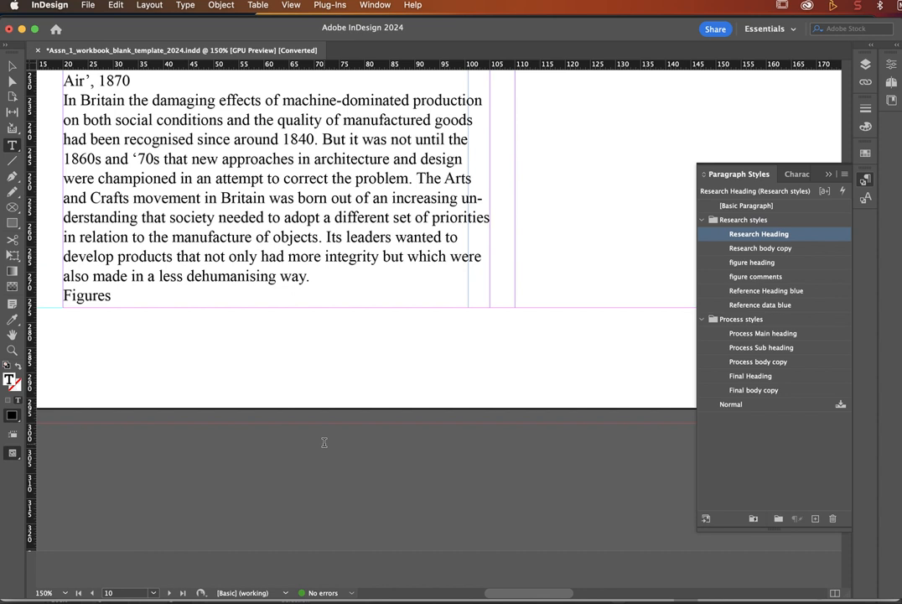
scroll(323, 442, "left", 4)
scroll(321, 443, "up", 1)
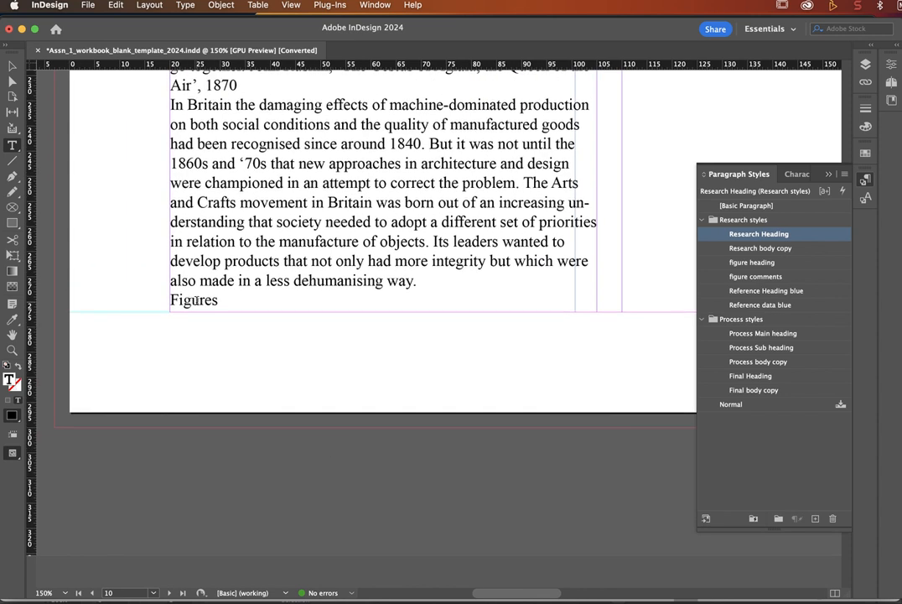
Step: Set the Figures line in the figure heading paragraph style
left_click(198, 299)
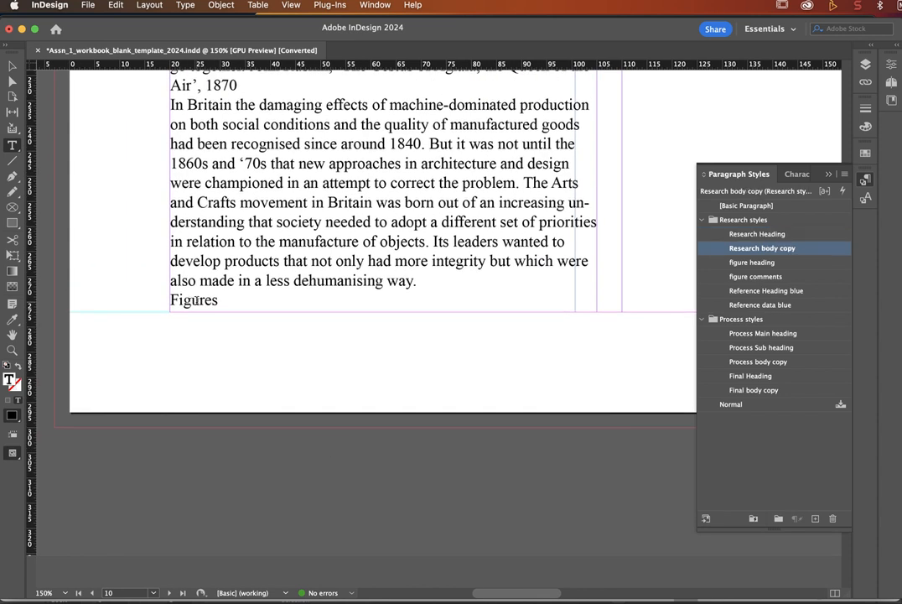
left_click(756, 262)
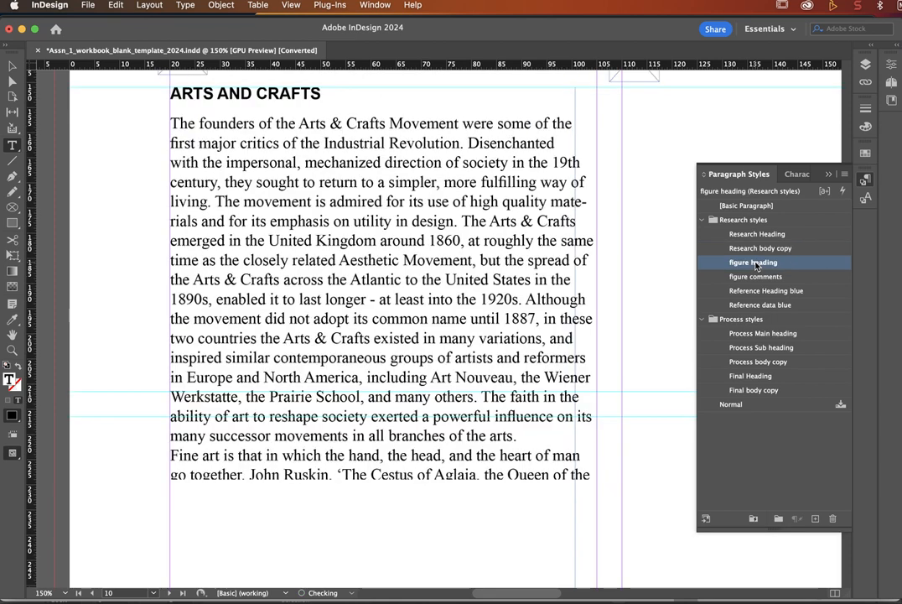
scroll(487, 273, "up", 2)
scroll(487, 273, "right", 3)
scroll(487, 274, "right", 6)
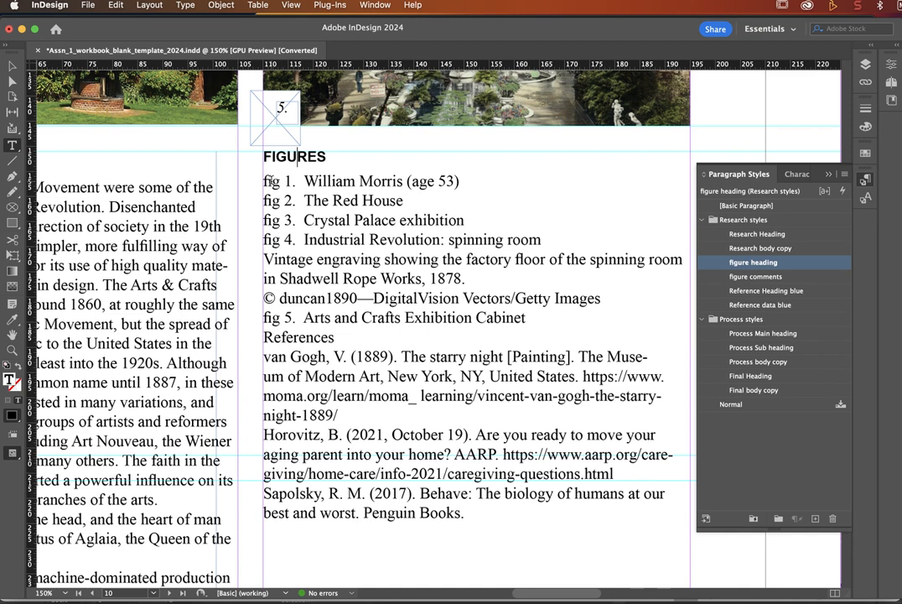
Step: Apply figure comments to the fig 1–5 caption lines and Reference Heading blue to References
mouse_move(270, 181)
left_mouse_down()
mouse_move(294, 182)
mouse_move(286, 182)
left_mouse_up()
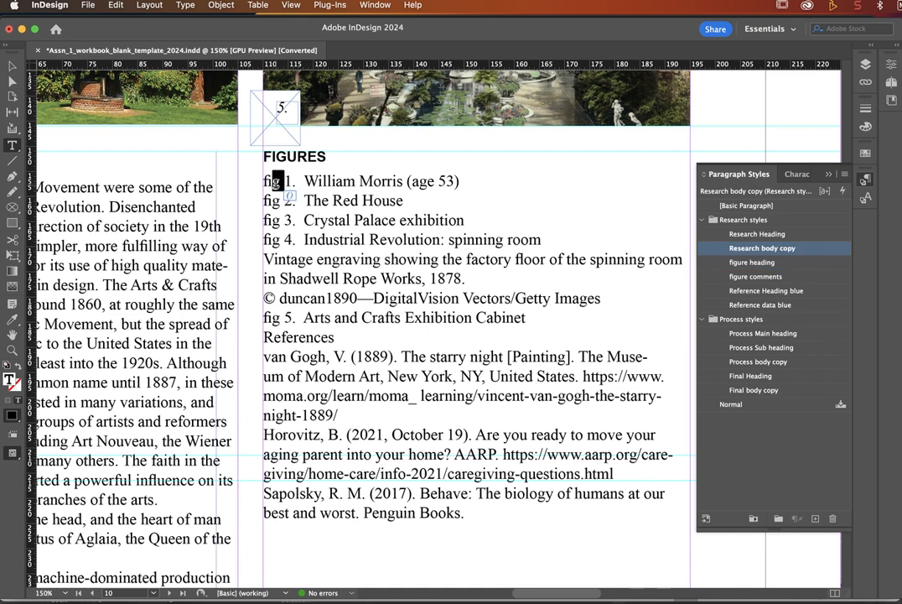
left_click(233, 155)
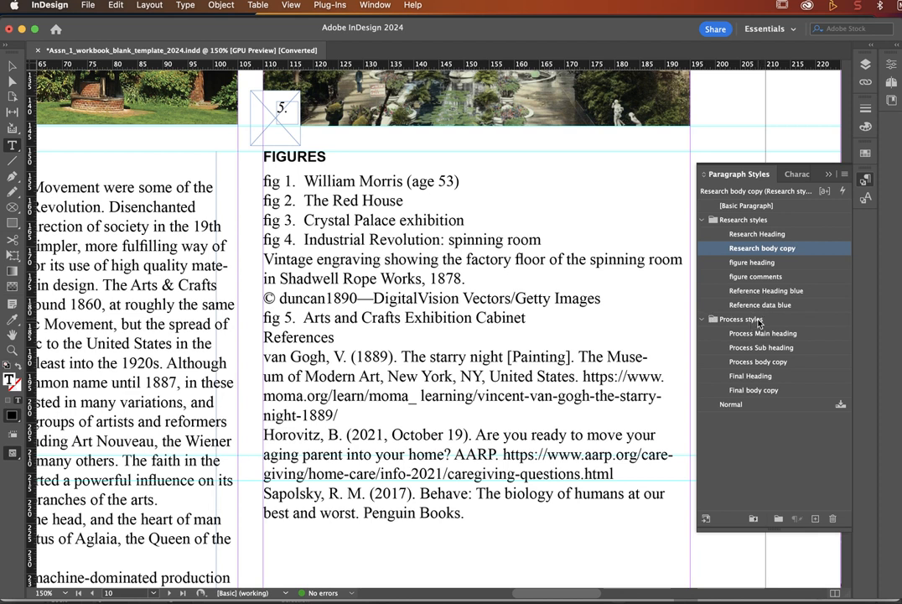
left_click(767, 278)
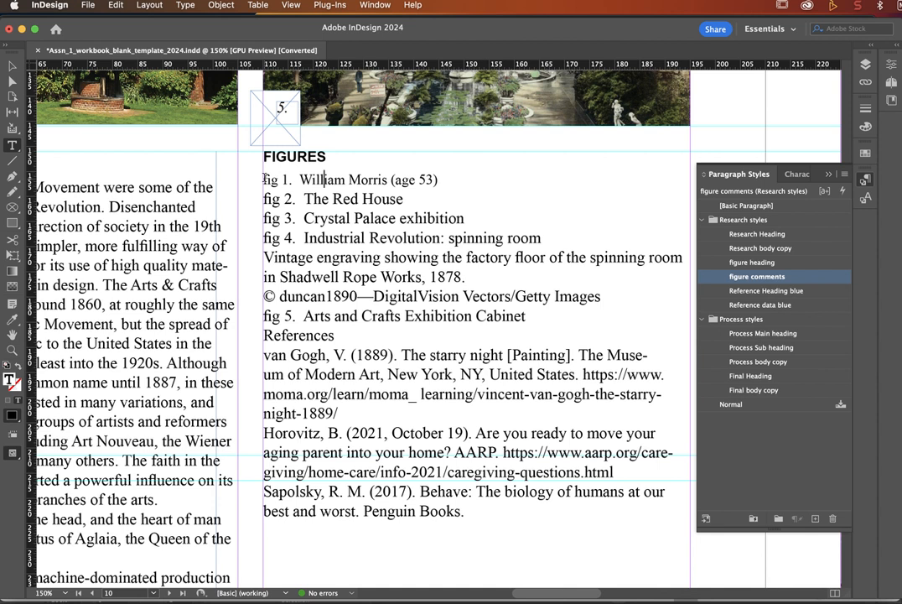
left_click_drag(263, 177, 404, 317)
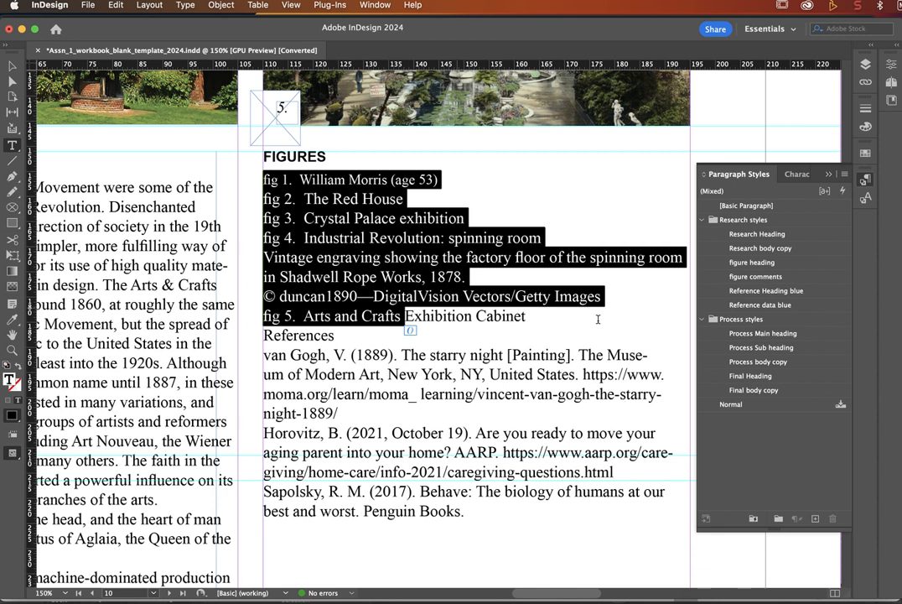
left_click(751, 278)
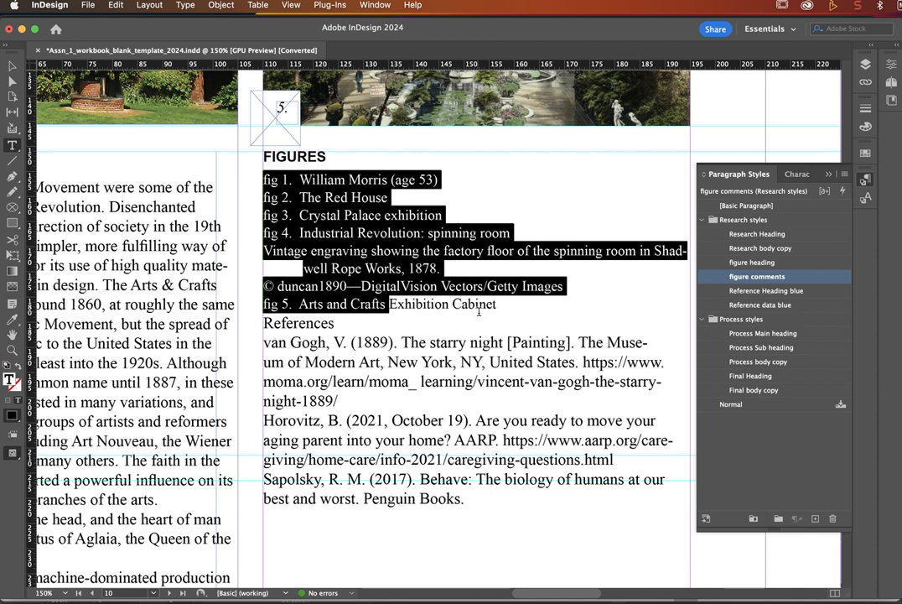
left_click(303, 324)
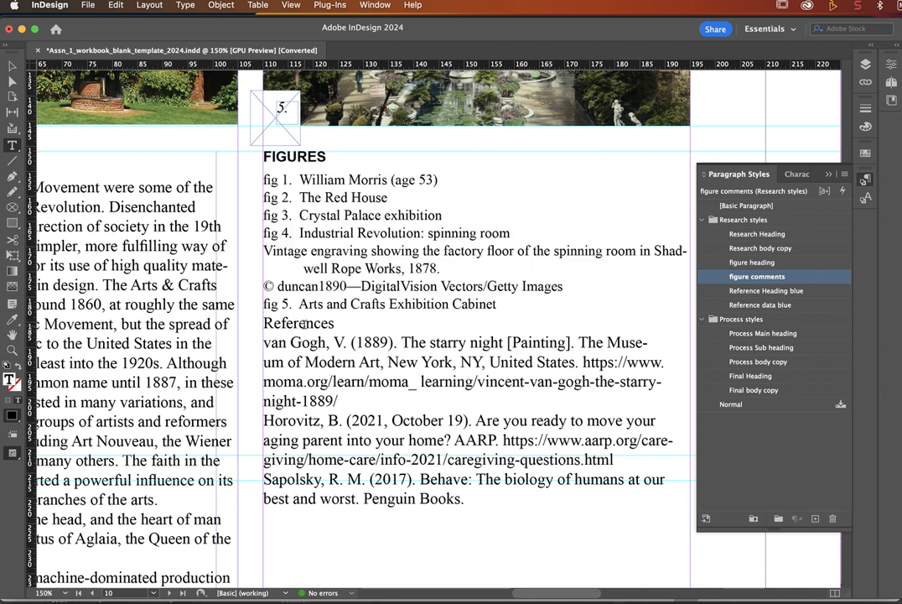
left_click(762, 290)
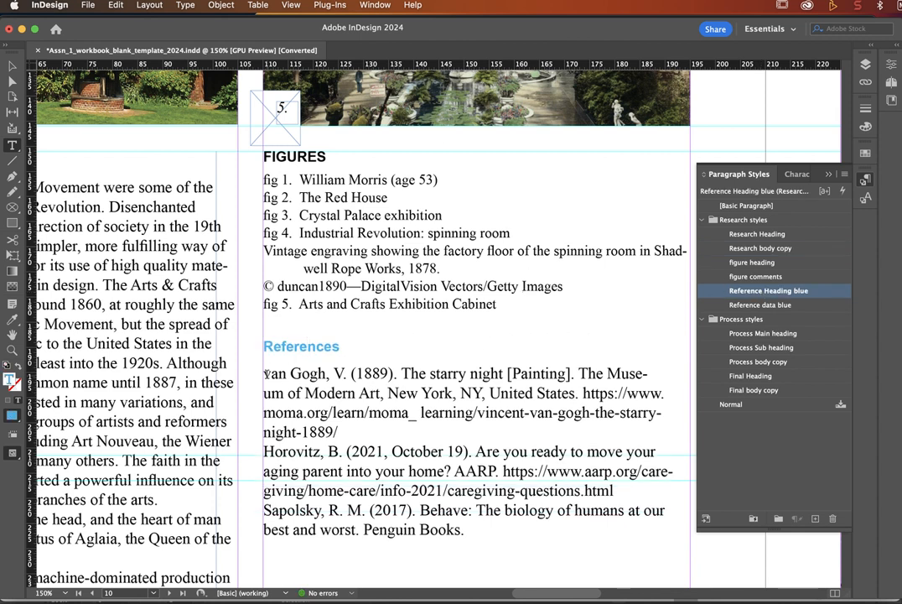
Step: Give the three reference entries the Reference data blue paragraph style
left_click_drag(265, 373, 467, 529)
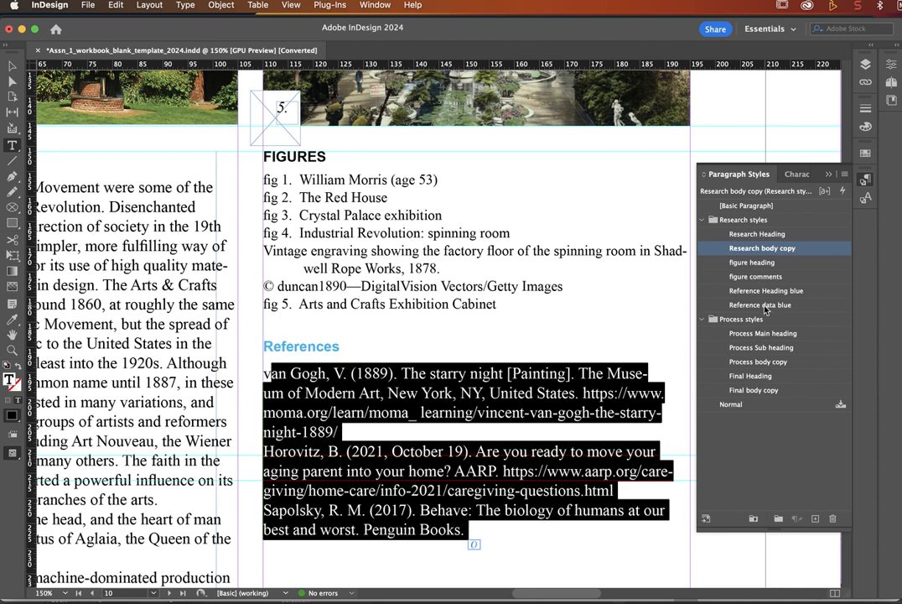
left_click(763, 306)
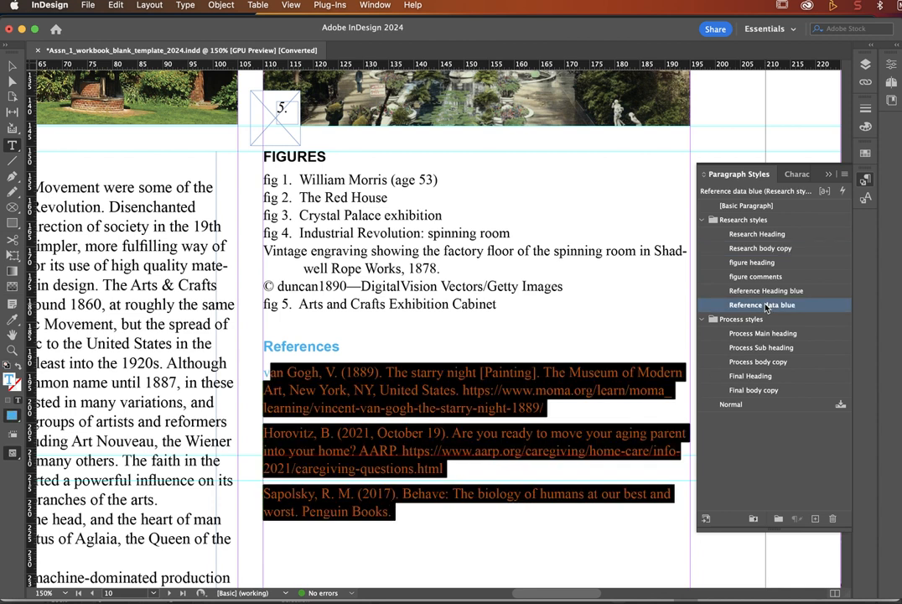
left_click(448, 386)
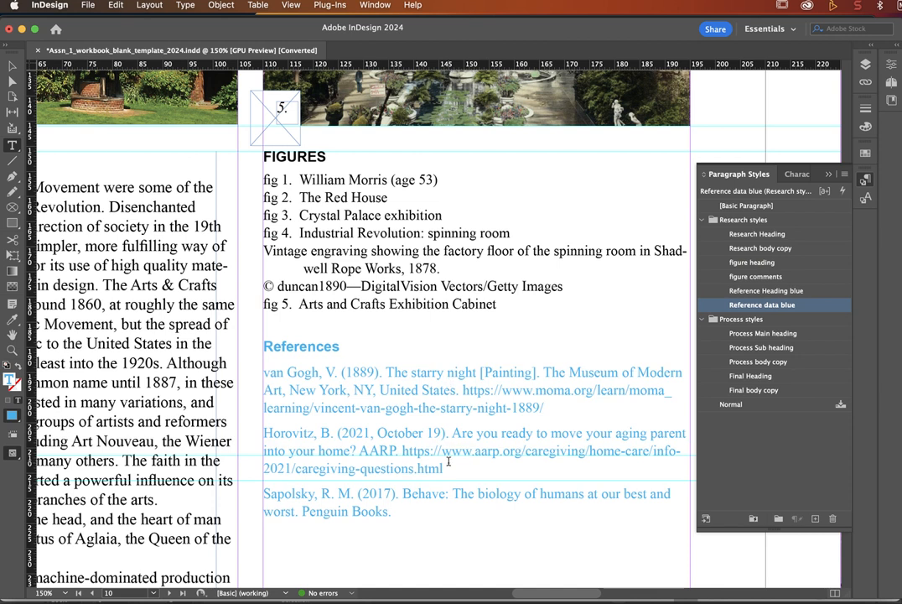
scroll(449, 460, "up", 2)
scroll(448, 461, "down", 4)
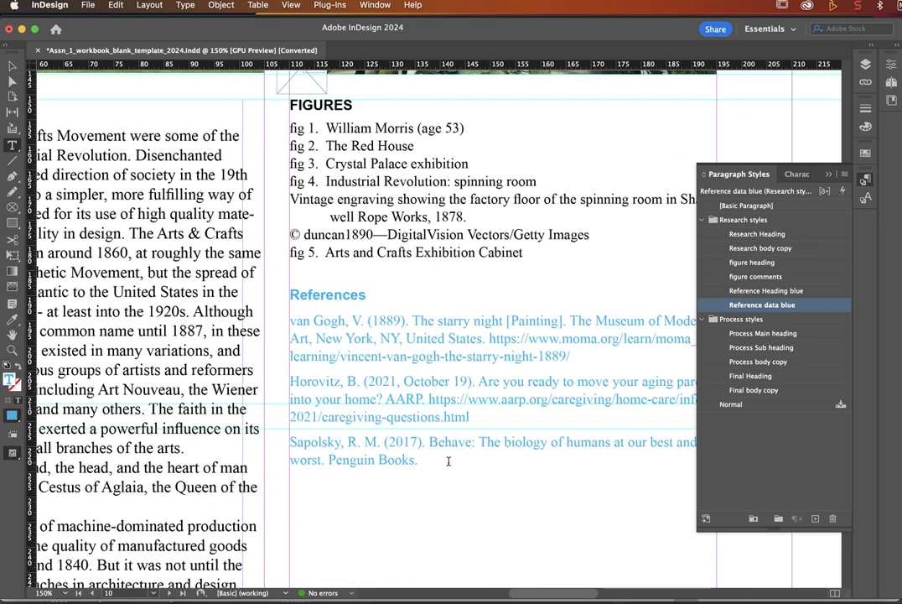
scroll(448, 461, "down", 2)
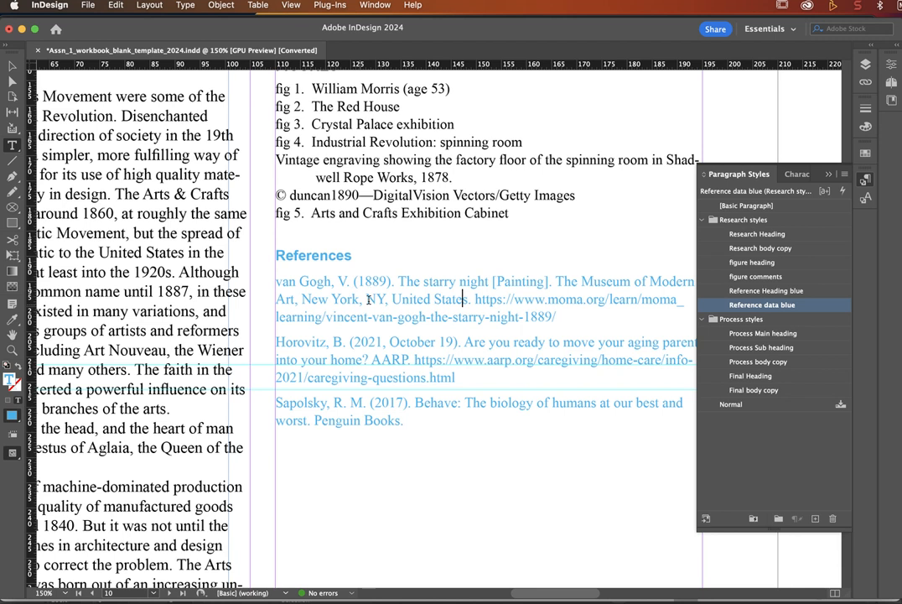
scroll(367, 299, "up", 6)
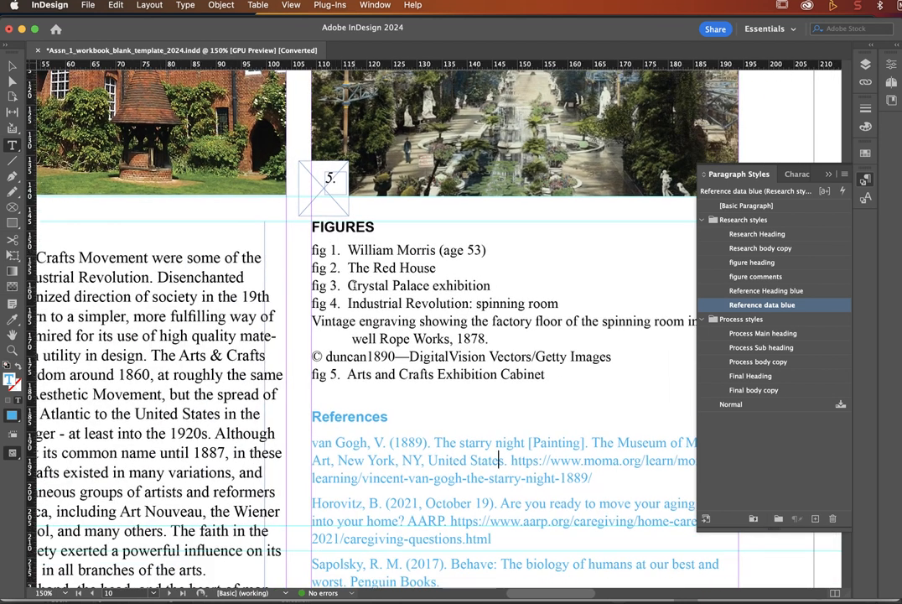
scroll(349, 286, "up", 4)
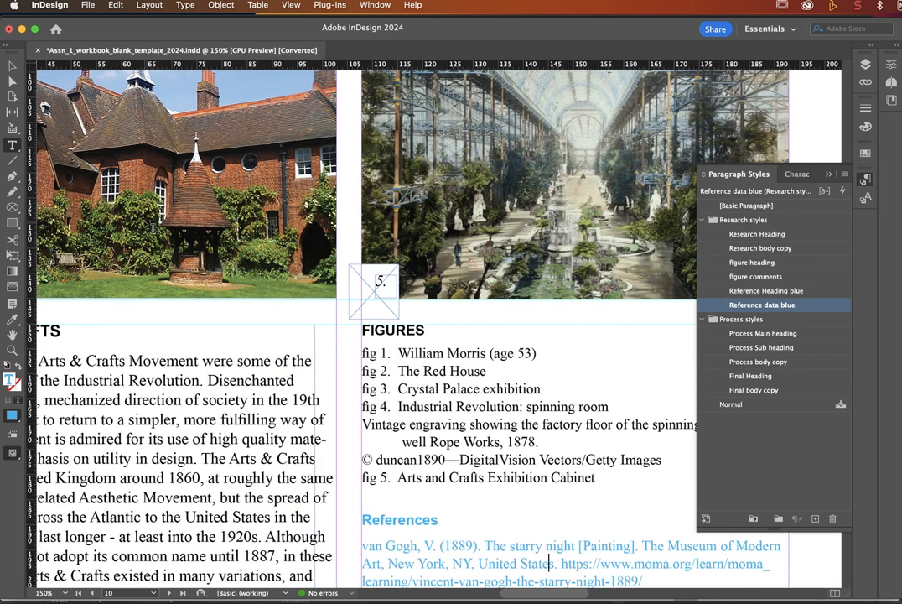
scroll(251, 193, "up", 10)
scroll(251, 193, "left", 6)
scroll(152, 228, "down", 5)
scroll(152, 229, "right", 6)
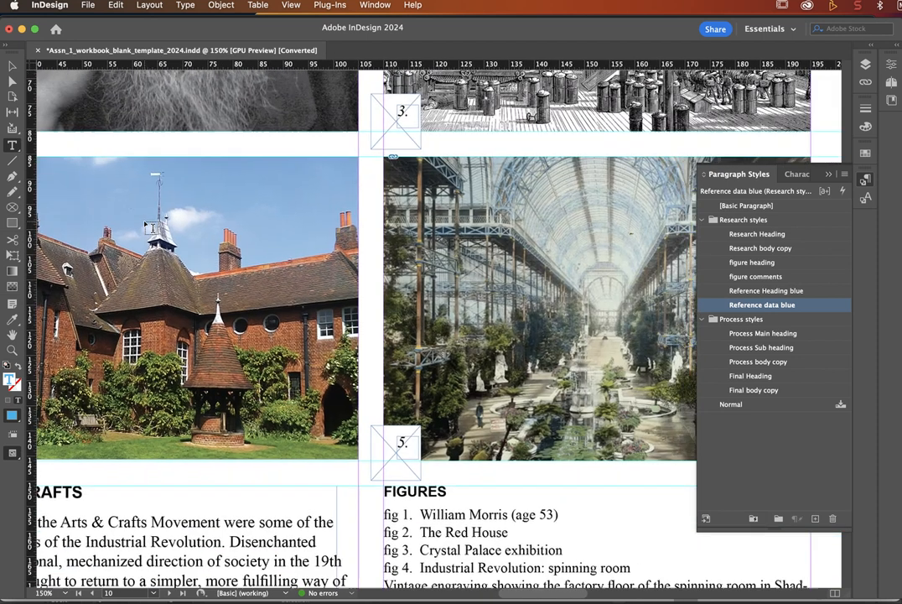
scroll(153, 228, "left", 6)
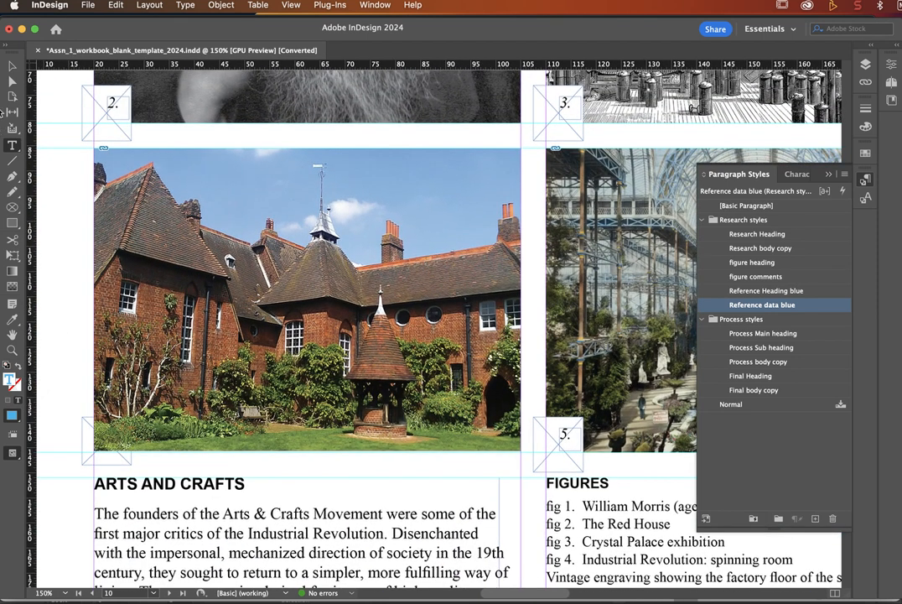
Step: Send the Red House image to the back so the 4. figure label shows over it
left_click(12, 66)
left_click(308, 299)
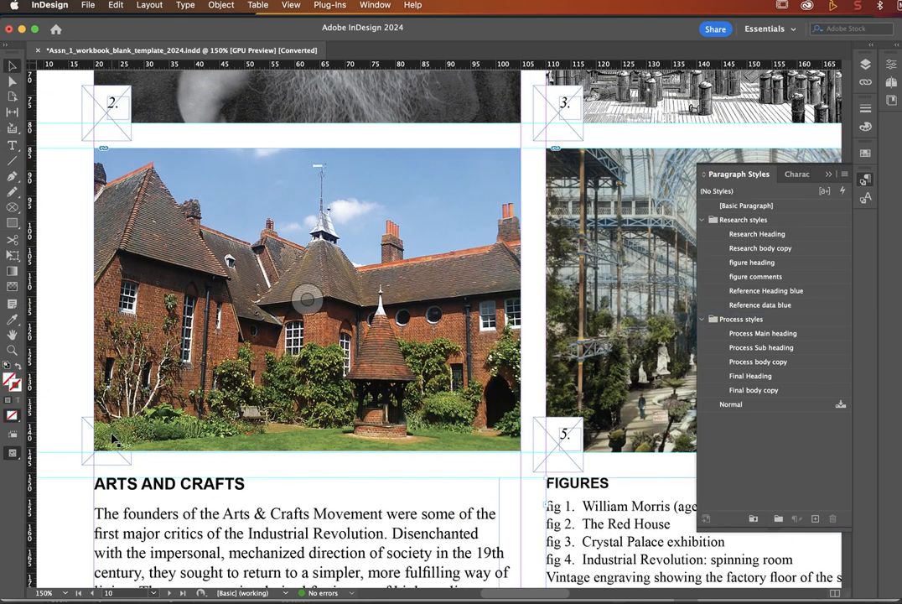
left_click(228, 262)
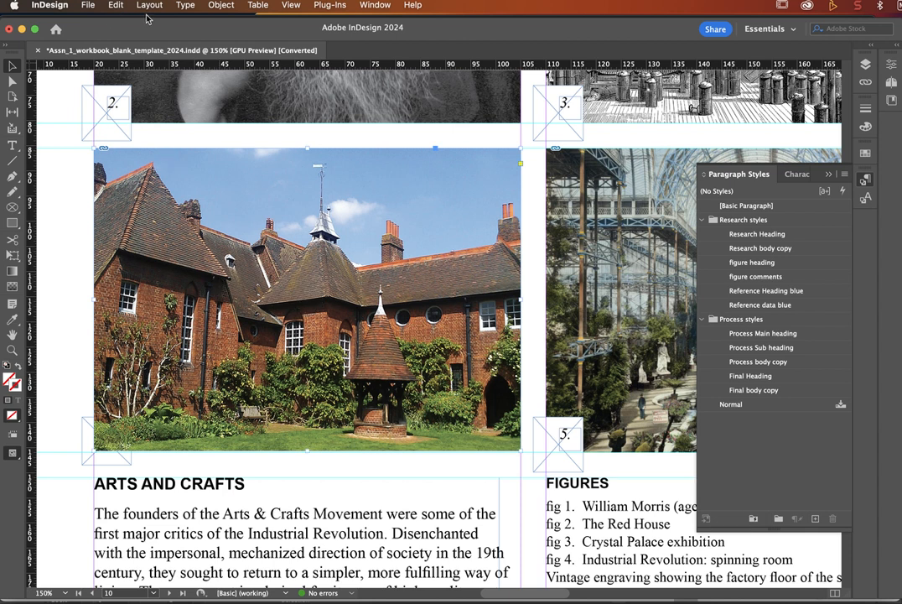
left_click(221, 7)
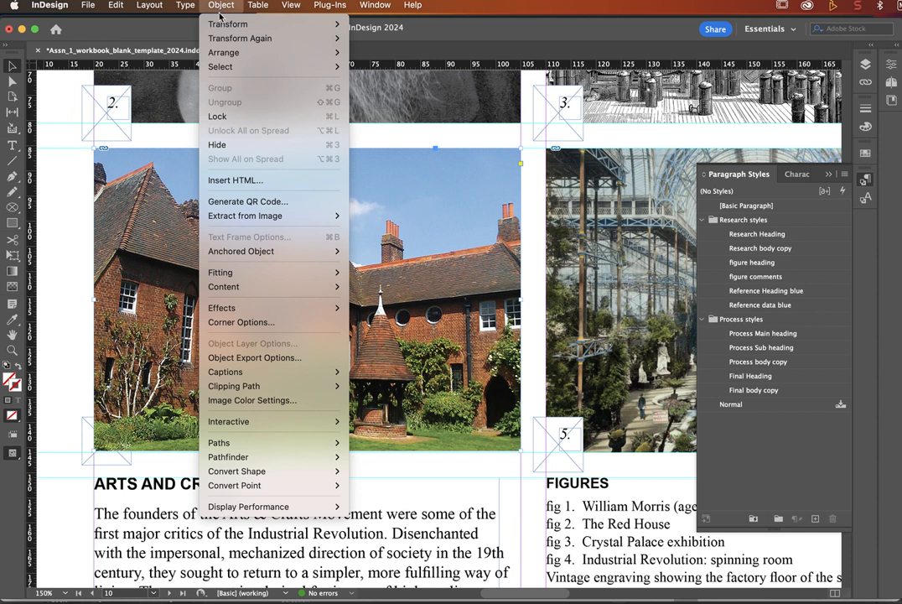
mouse_move(195, 50)
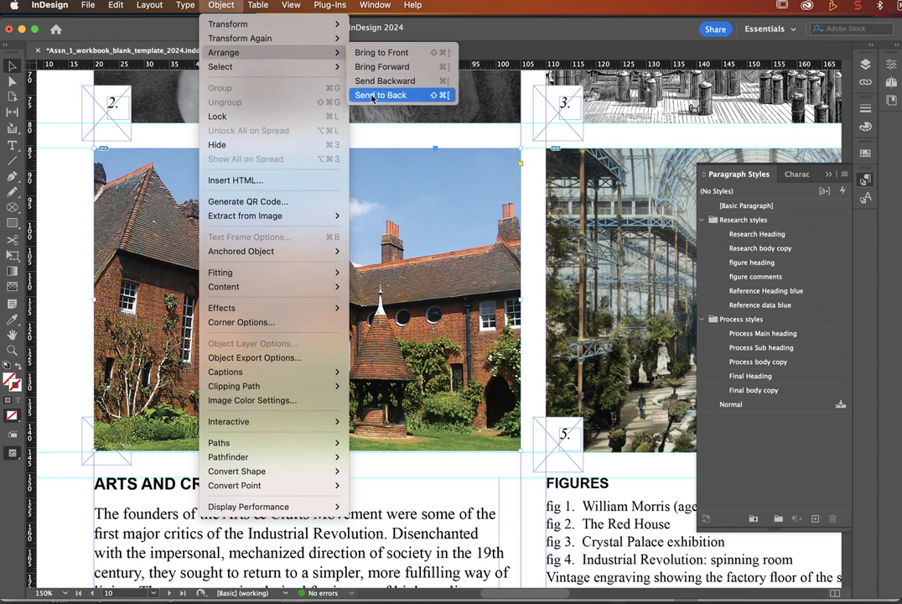
left_click(380, 95)
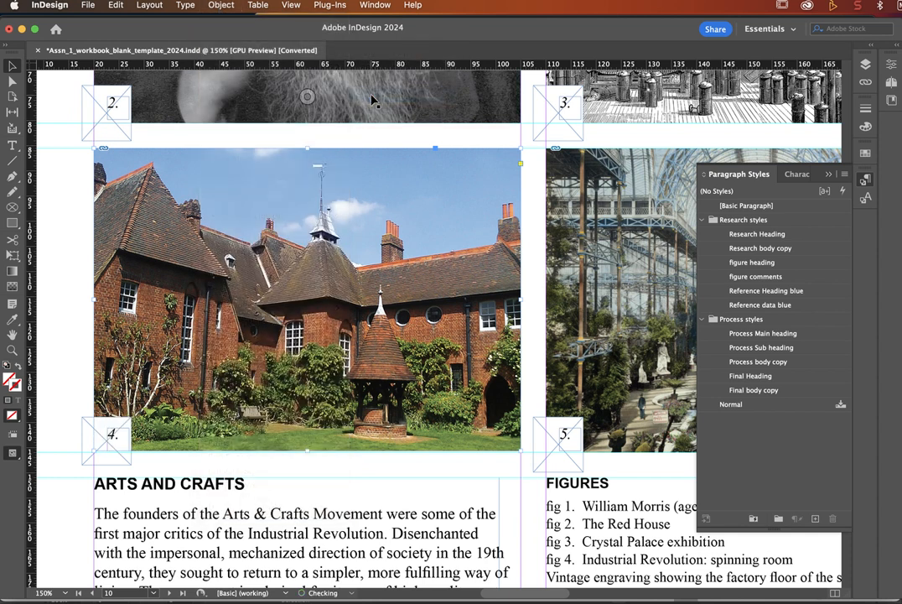
left_click(65, 222)
scroll(517, 376, "down", 5)
scroll(516, 376, "right", 15)
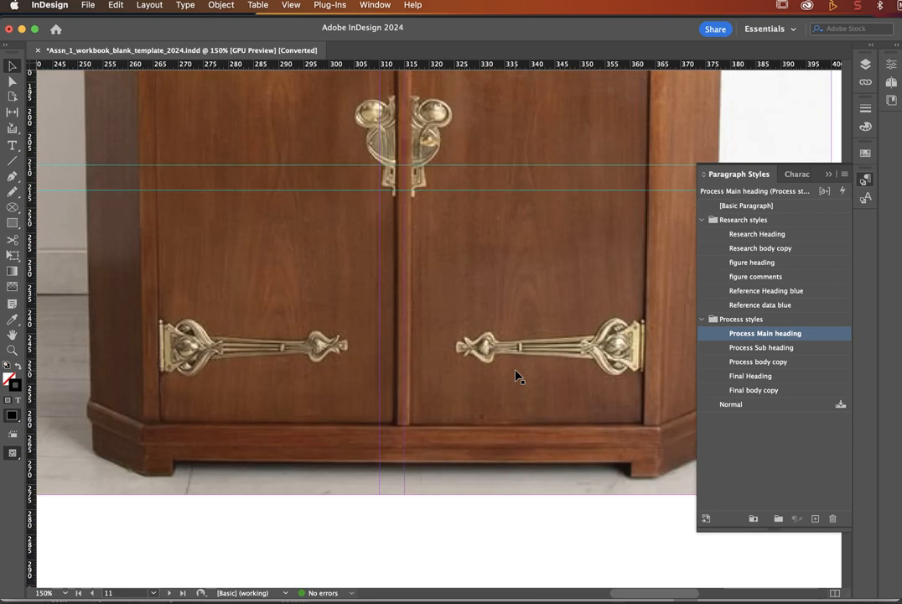
Step: Scroll the document to bring page 11's wooden cabinet photo into view
scroll(516, 377, "up", 3)
scroll(517, 377, "left", 8)
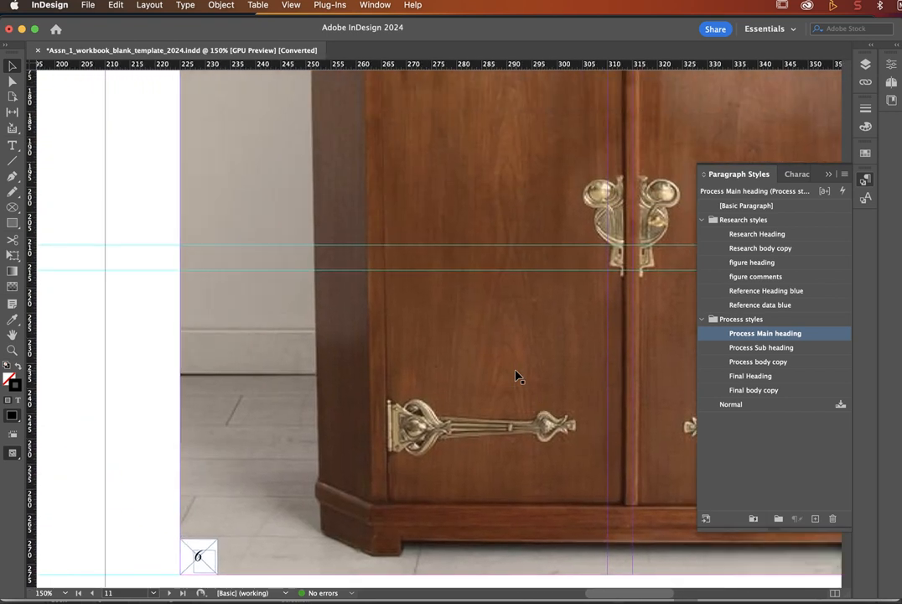
scroll(517, 376, "left", 4)
scroll(516, 376, "up", 6)
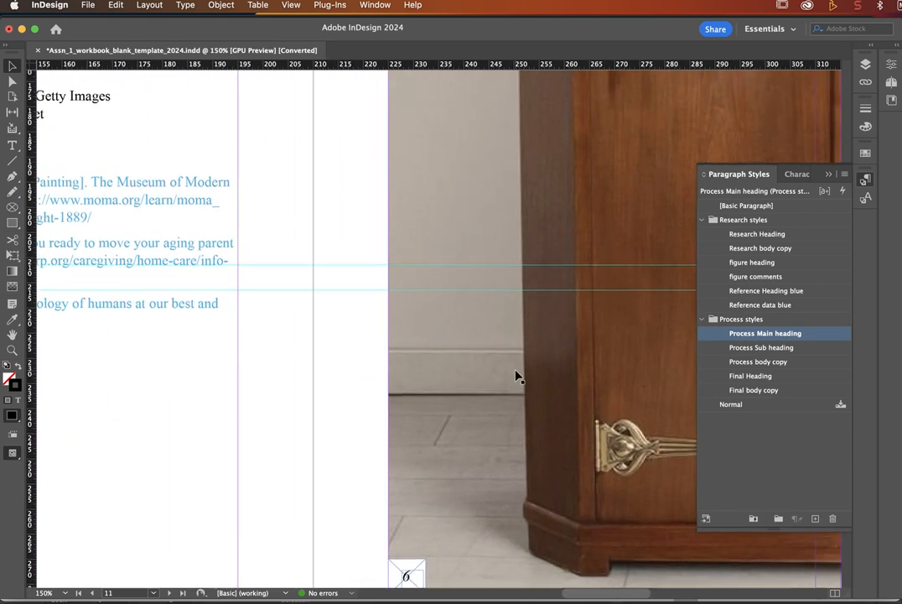
scroll(516, 376, "right", 4)
scroll(516, 376, "up", 15)
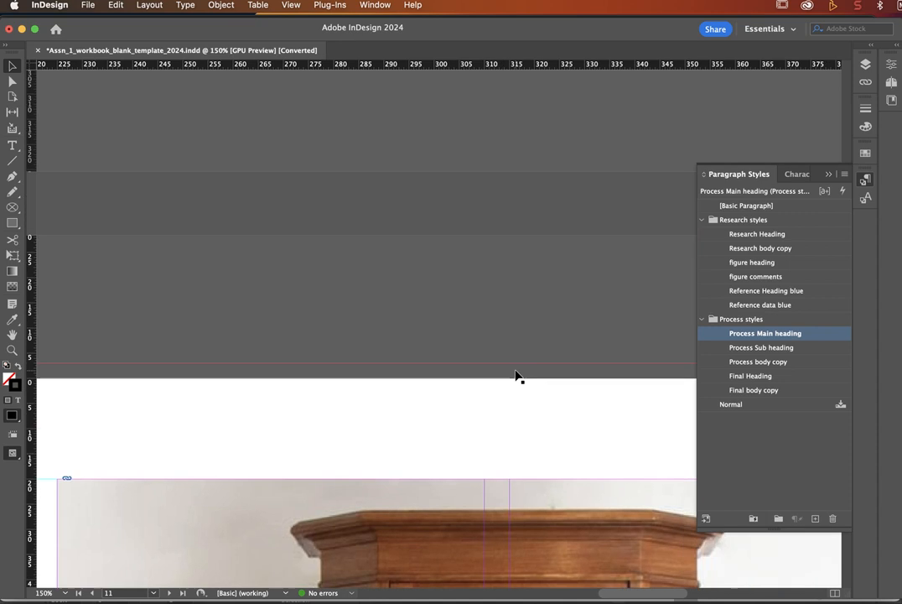
Step: Send the page 9 leaf-pattern image to the back so the 1. label sits on top
scroll(514, 374, "down", 1)
scroll(515, 373, "left", 1)
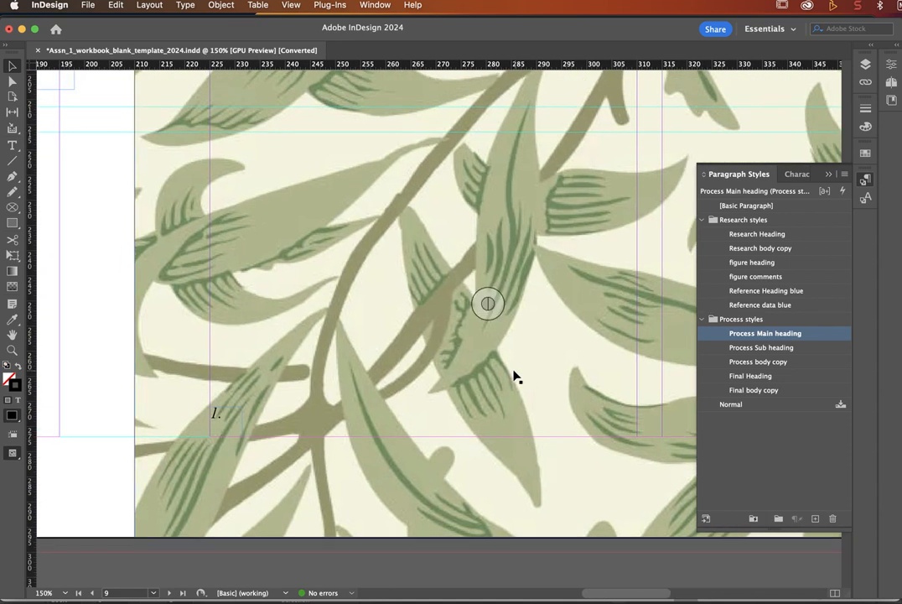
left_click(382, 372)
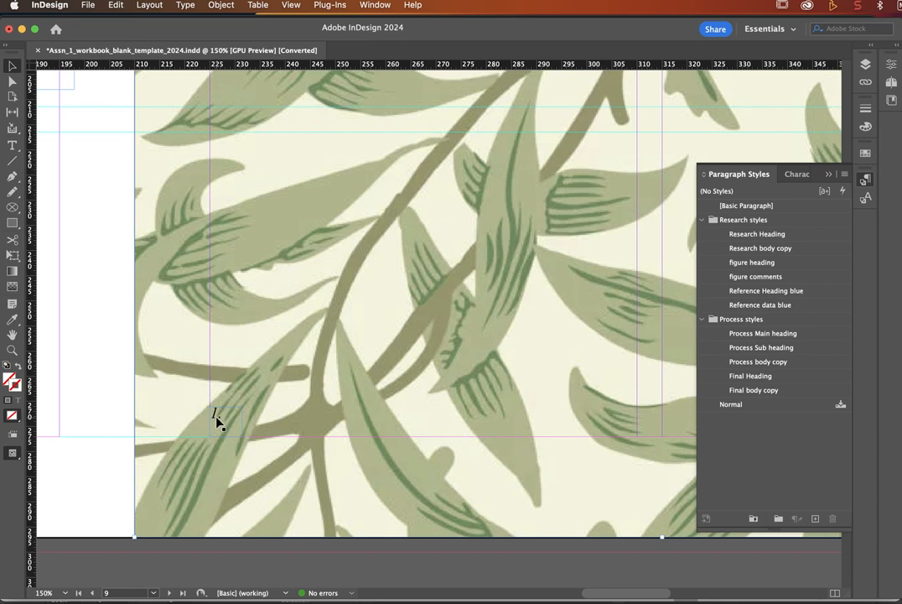
left_click(219, 6)
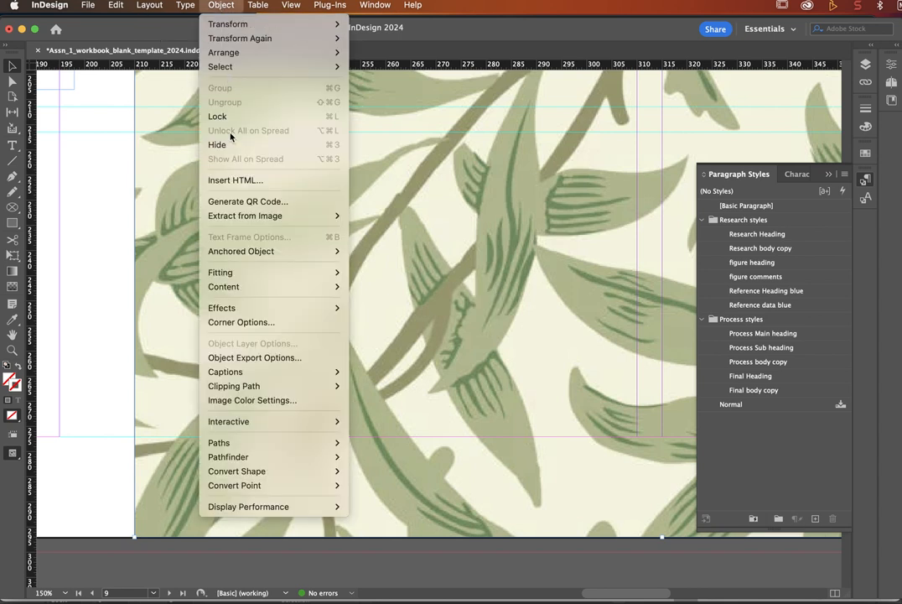
mouse_move(332, 53)
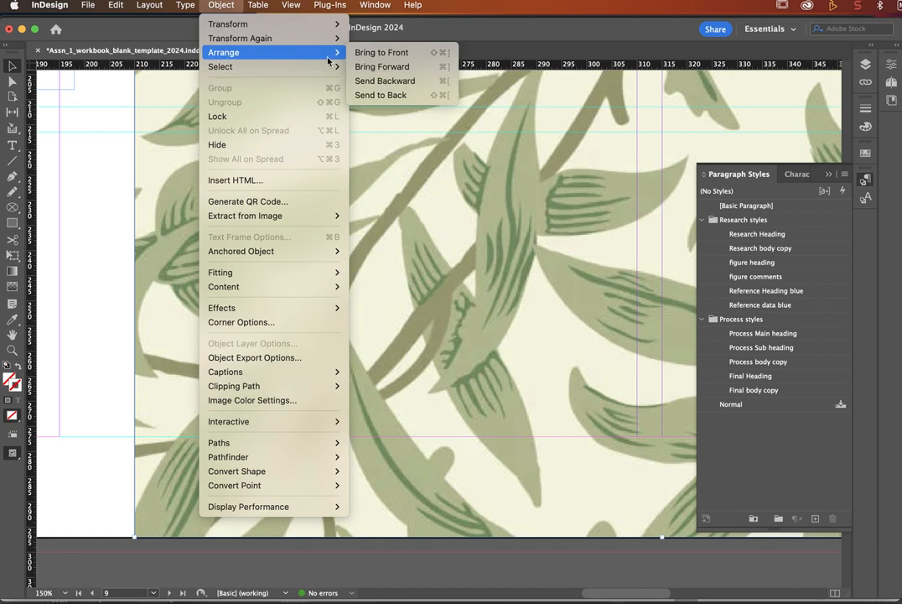
left_click(384, 95)
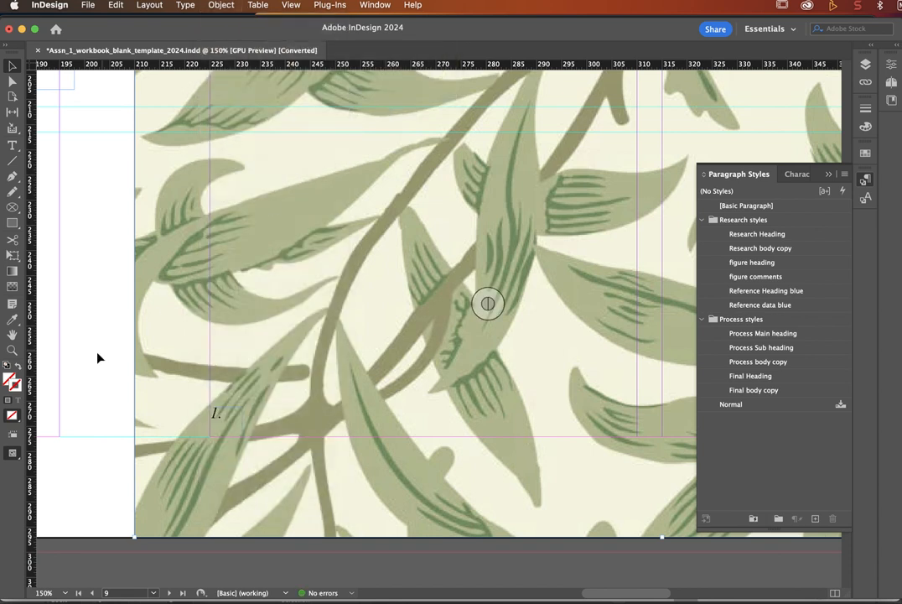
left_click(185, 402)
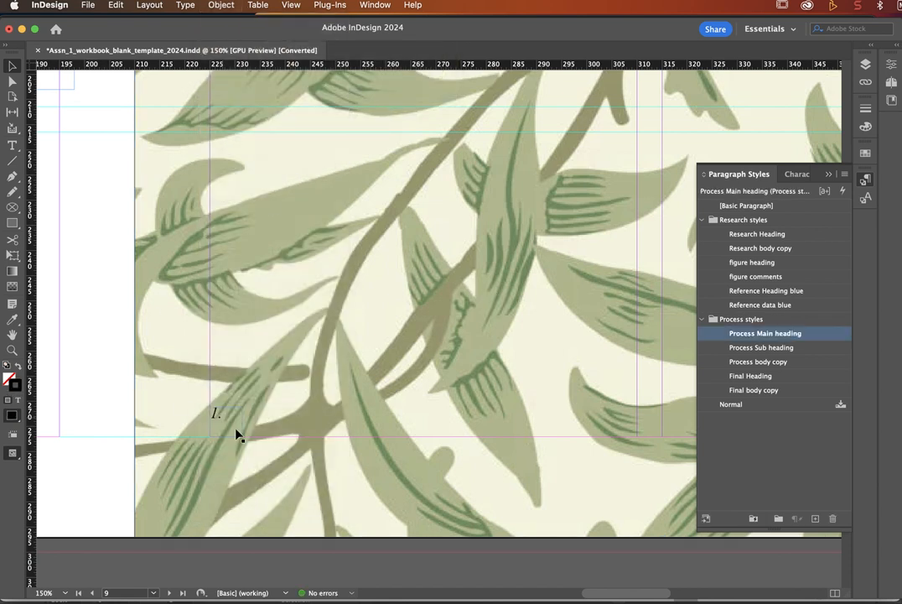
scroll(301, 445, "left", 3)
scroll(302, 444, "down", 2)
scroll(284, 433, "down", 5)
scroll(284, 433, "left", 10)
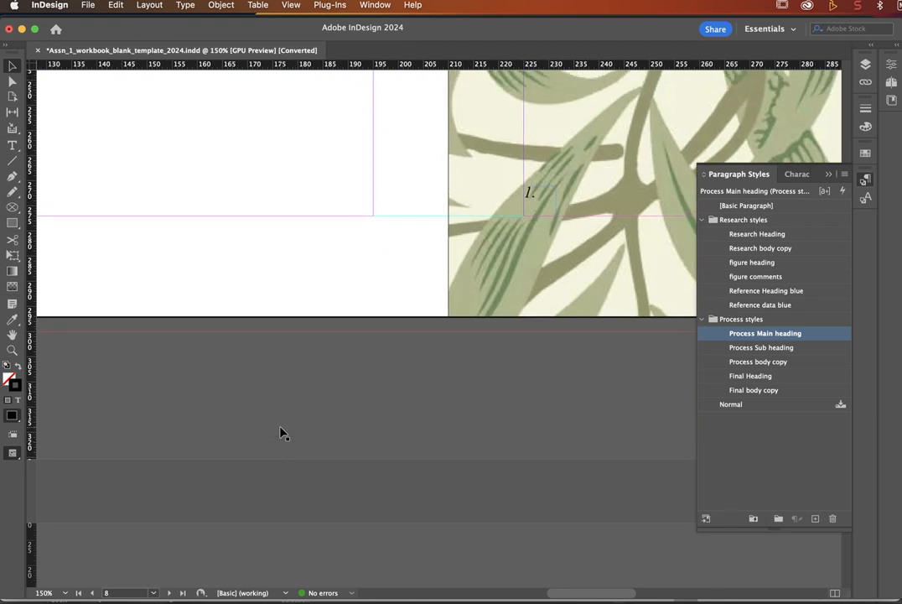
scroll(283, 434, "right", 15)
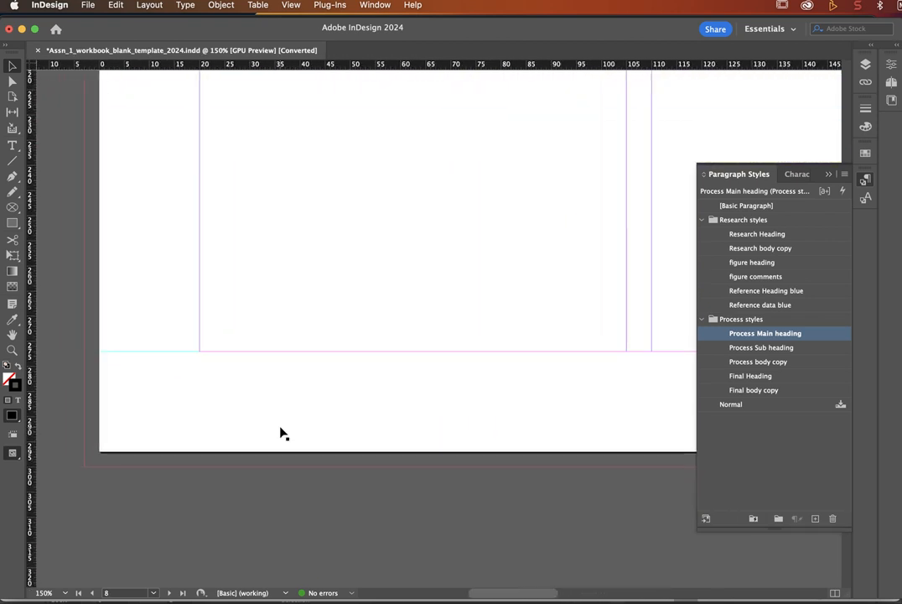
scroll(283, 434, "right", 1)
scroll(283, 433, "down", 1)
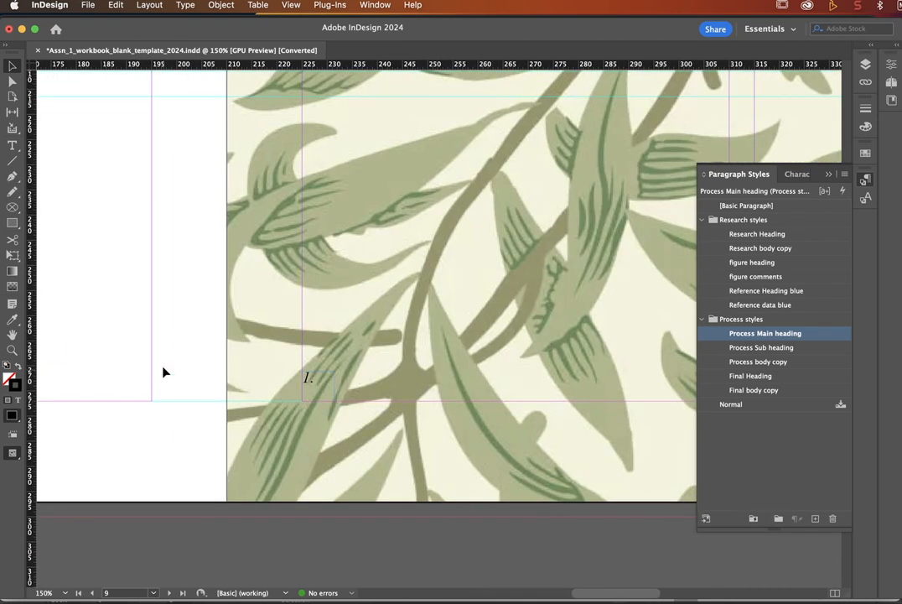
Step: Draw a small rectangle over the 1. label with a white fill and no stroke
left_click(12, 224)
mouse_move(283, 360)
left_mouse_down()
mouse_move(323, 382)
mouse_move(338, 404)
left_mouse_up()
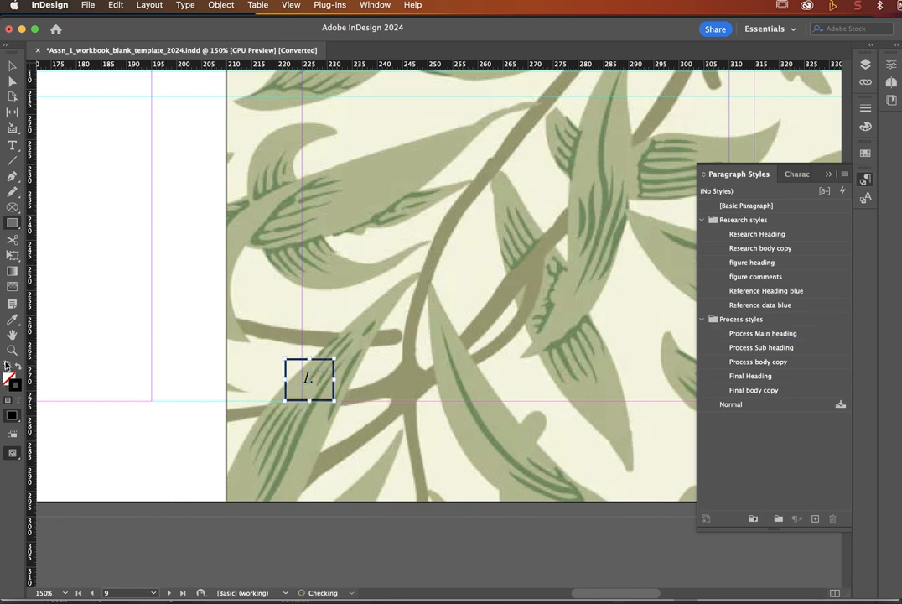
left_click(8, 378)
double_click(9, 379)
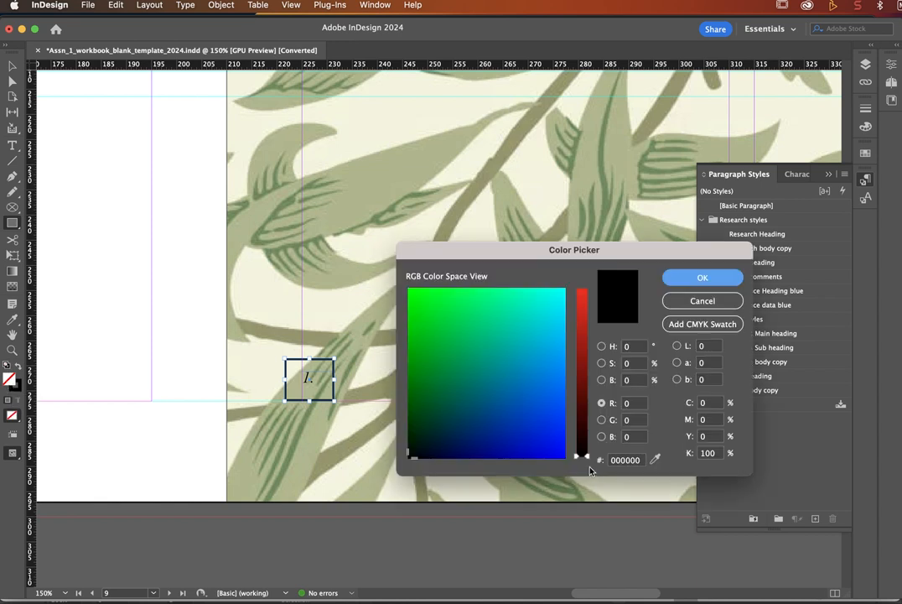
mouse_move(580, 455)
left_mouse_down()
mouse_move(593, 282)
mouse_move(564, 292)
mouse_move(570, 273)
left_mouse_up()
left_click(682, 282)
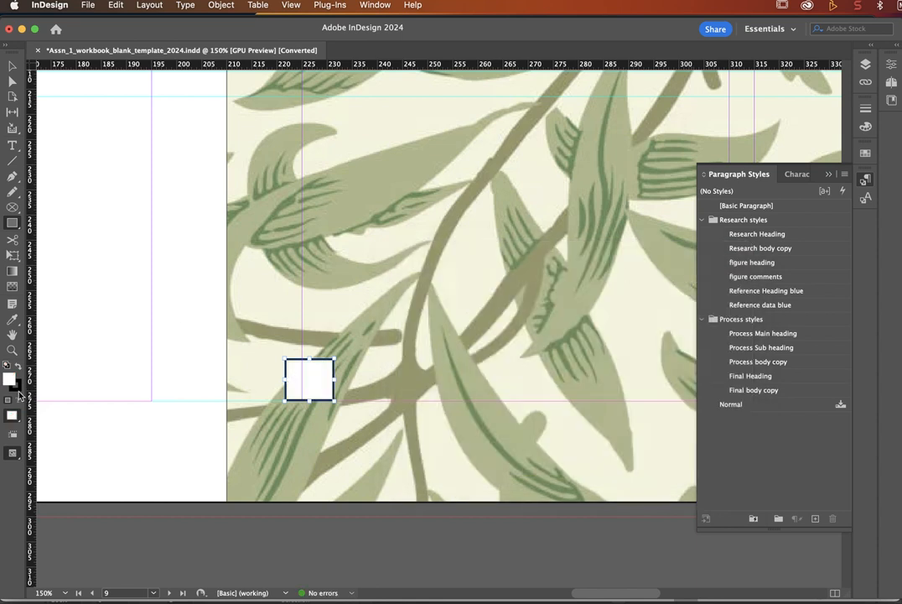
left_click(18, 389)
left_click(887, 67)
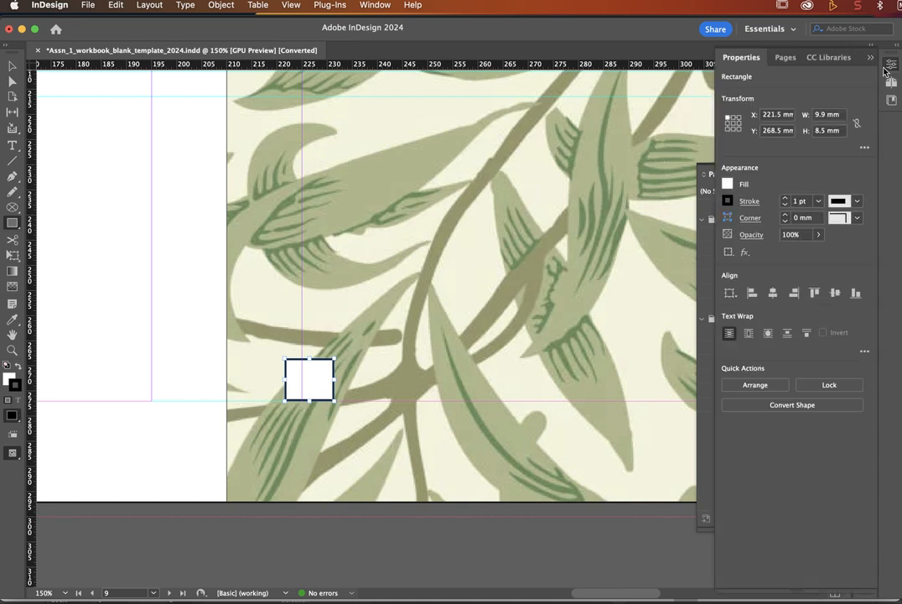
left_click(727, 202)
left_click(594, 285)
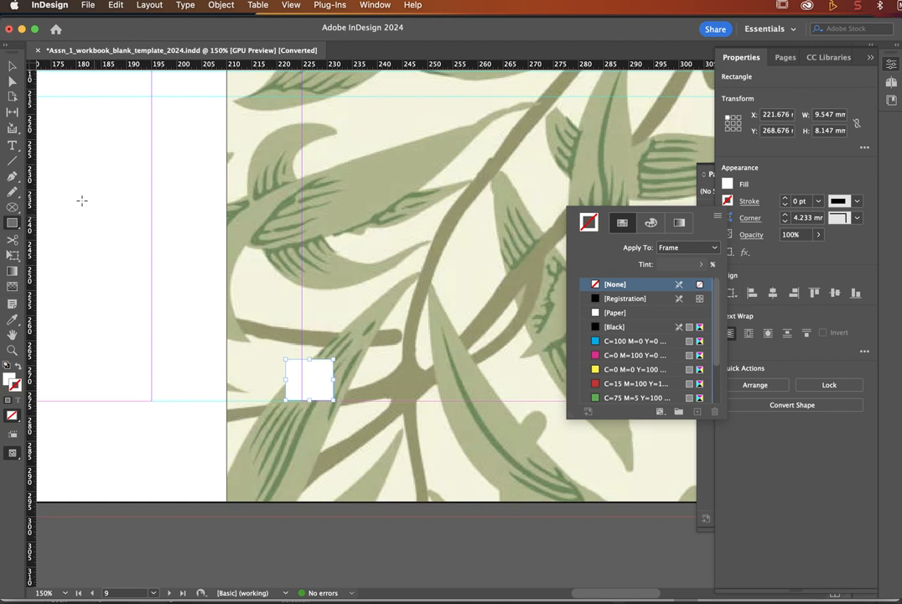
left_click(12, 72)
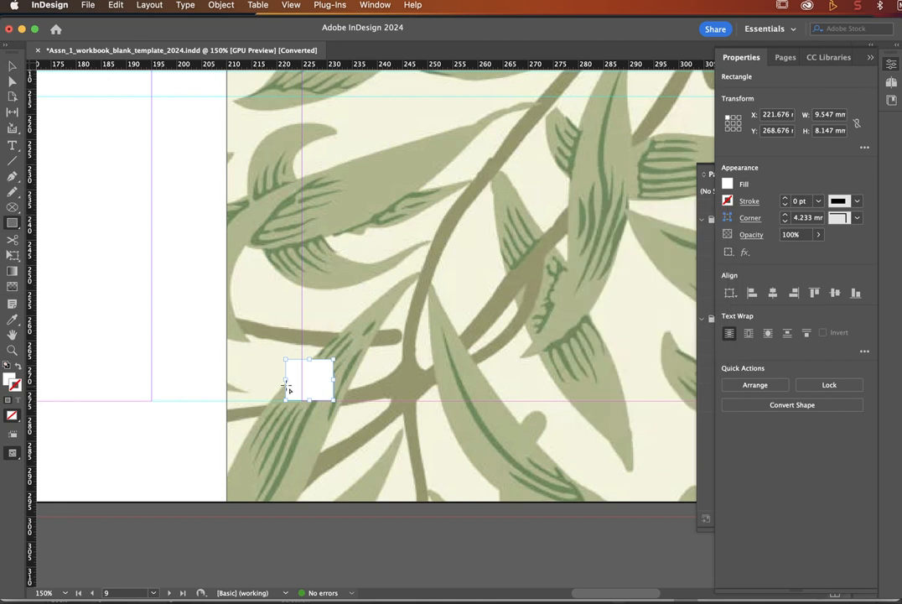
Step: Select all items on the spread and send them to the back
left_click(14, 66)
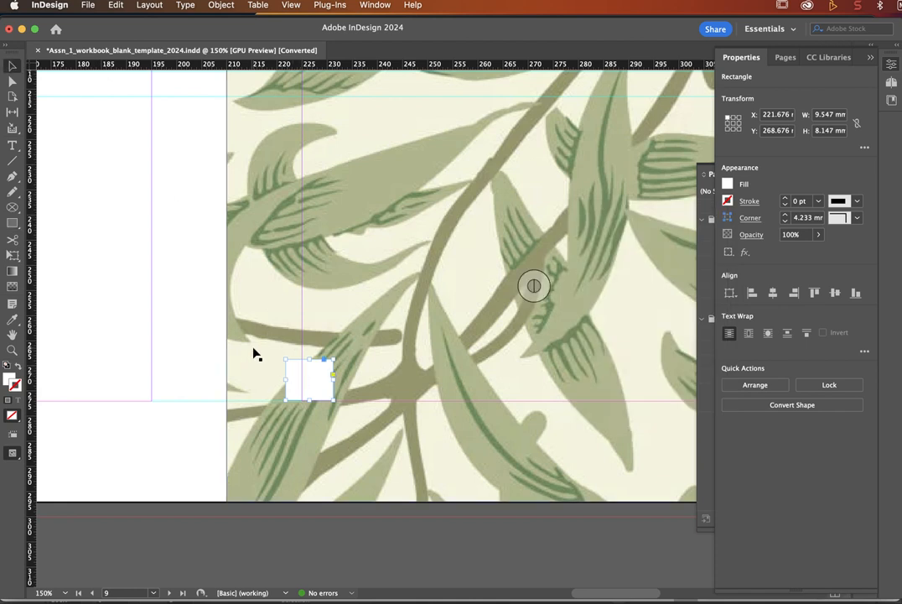
key("super+a")
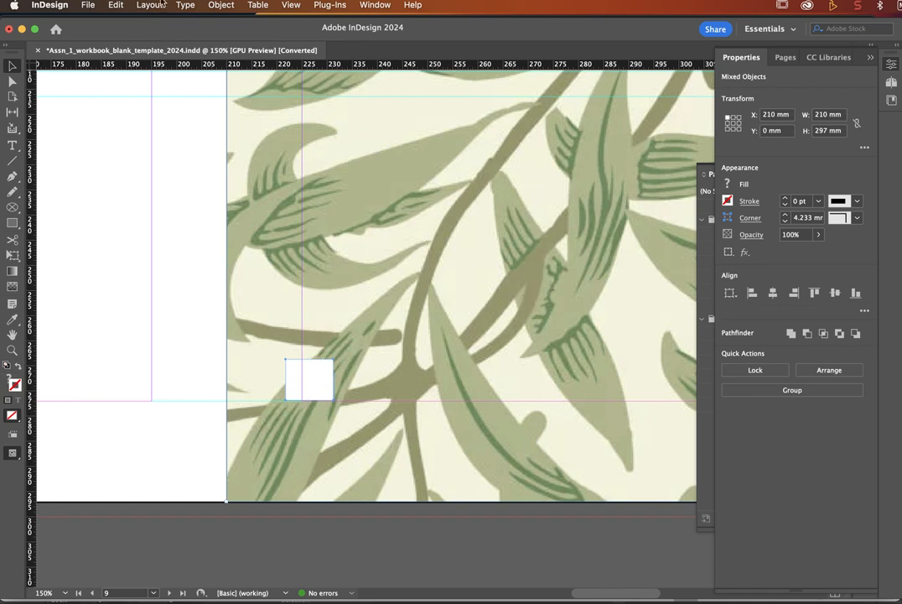
left_click(222, 5)
mouse_move(227, 54)
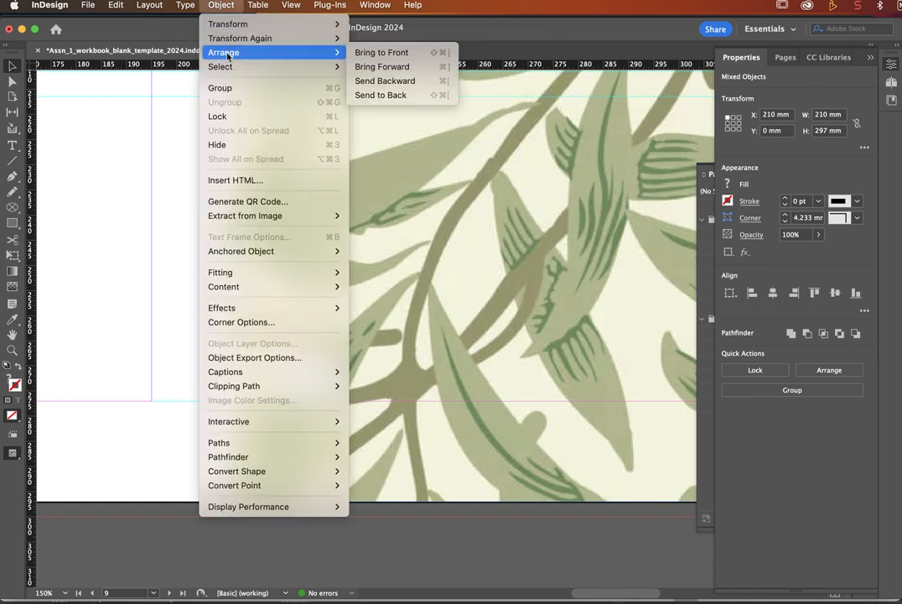
left_click(385, 95)
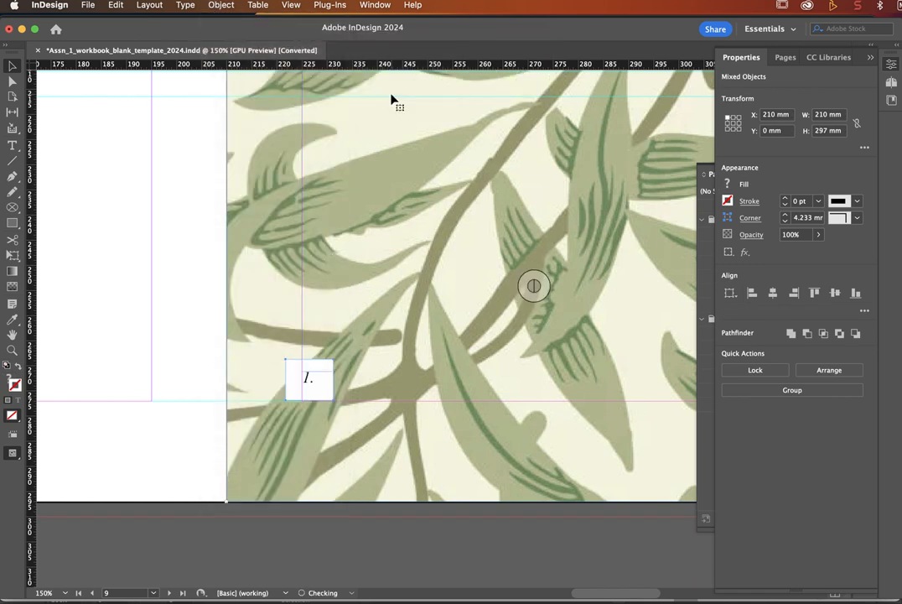
left_click(196, 268)
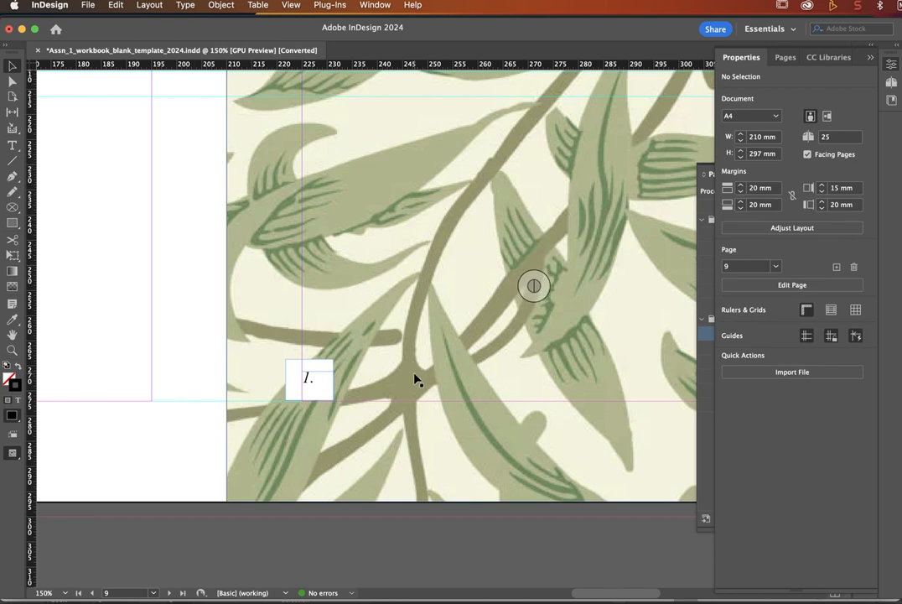
Step: Duplicate the fig 1 William Morris line at the top of the FIGURES list
scroll(472, 447, "down", 15)
scroll(471, 446, "left", 5)
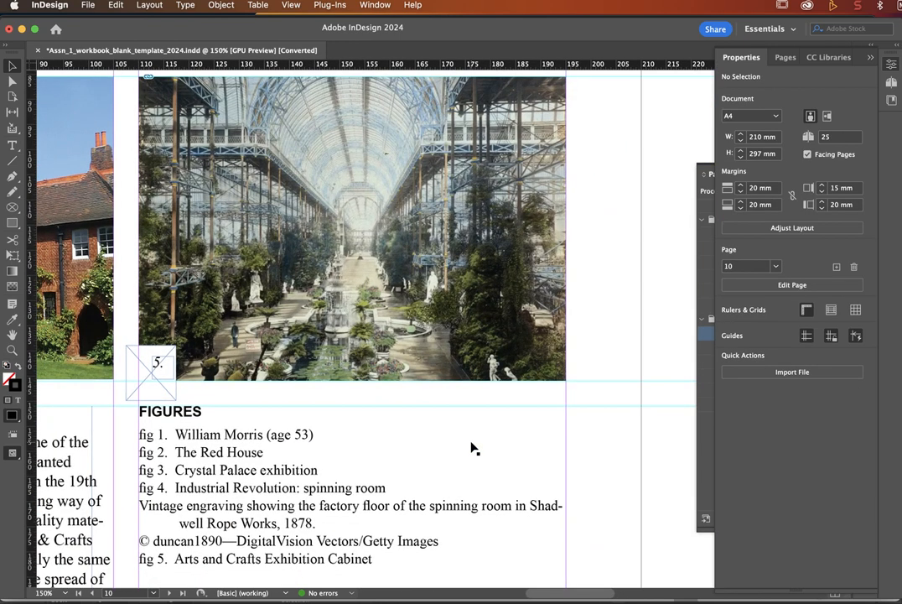
scroll(471, 447, "down", 5)
scroll(471, 447, "left", 3)
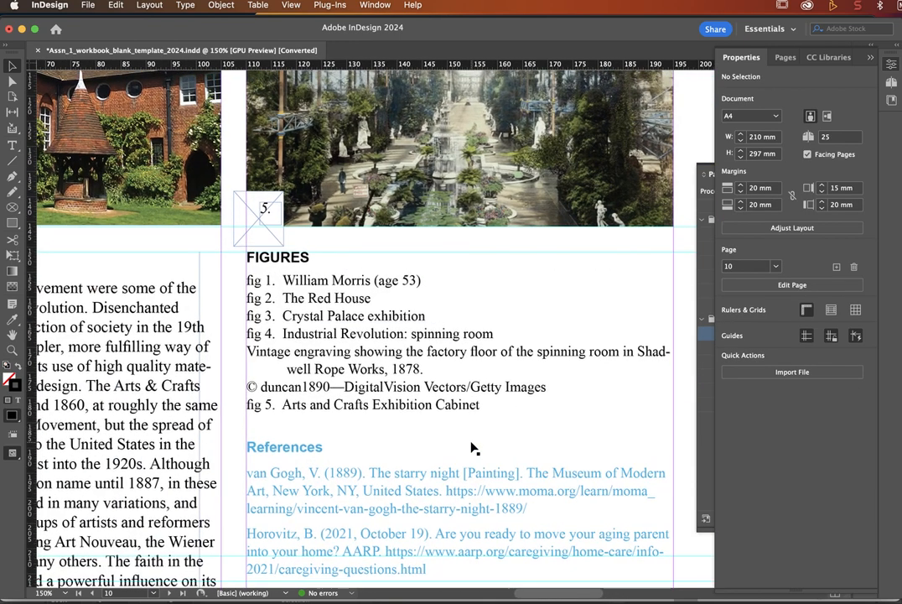
scroll(471, 447, "up", 3)
scroll(472, 447, "left", 2)
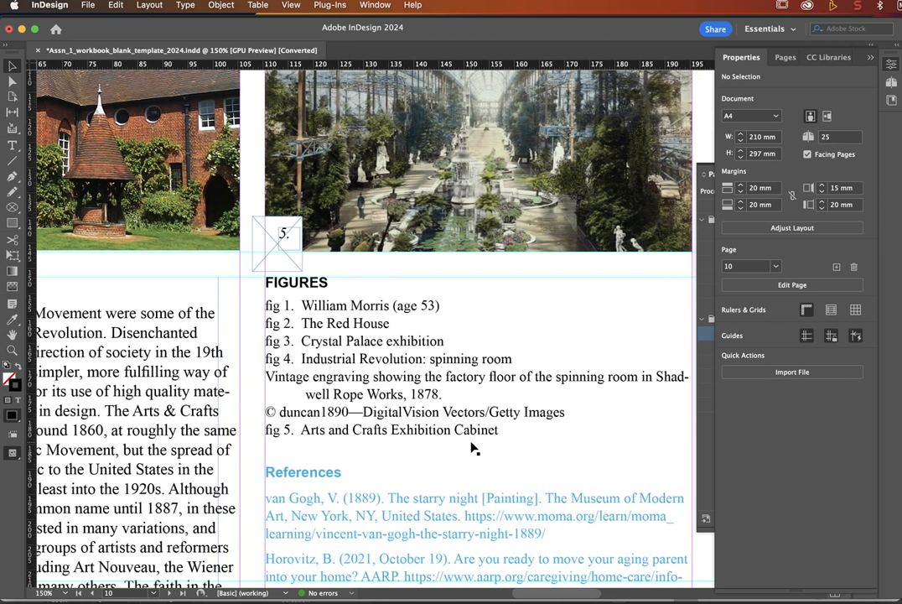
scroll(474, 449, "down", 1)
scroll(473, 449, "right", 1)
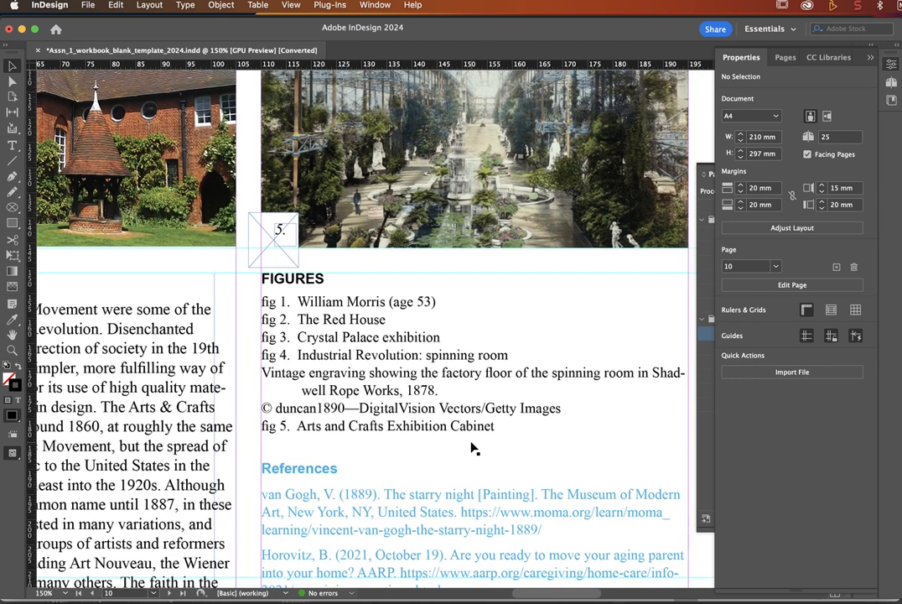
triple_click(266, 304)
key("cmd+c")
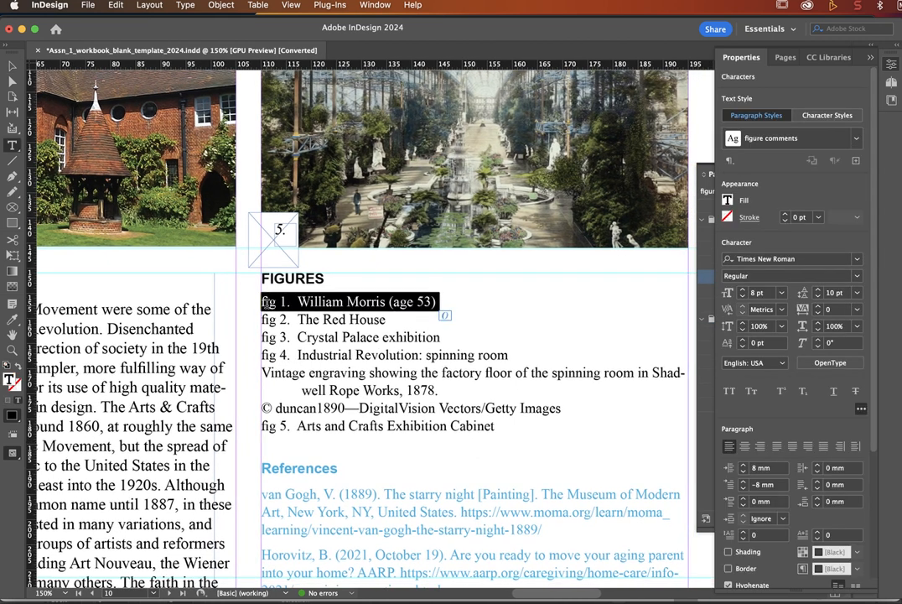
left_click(262, 301)
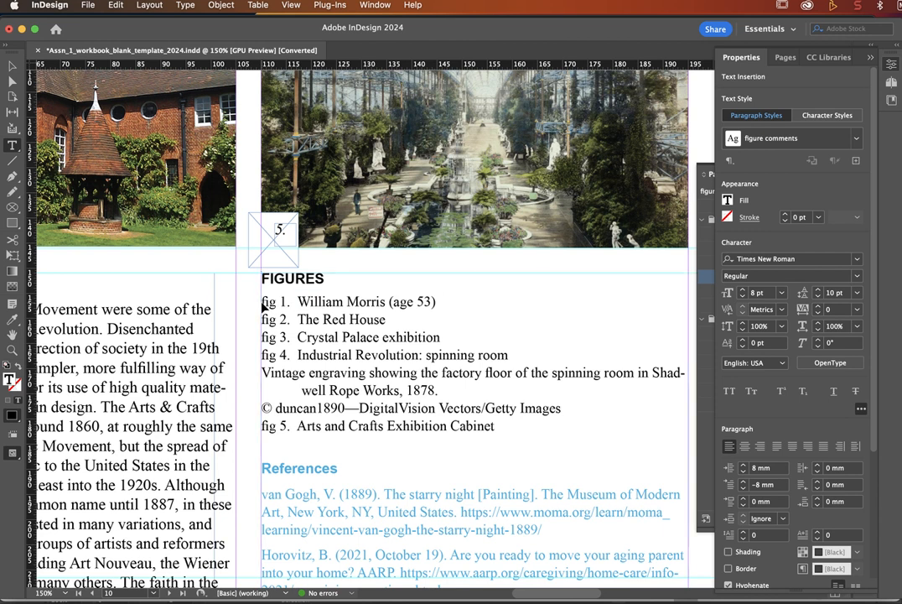
key("cmd+v")
Step: Renumber the following entries as fig 2, 3, 4, 5 and 6
double_click(284, 318)
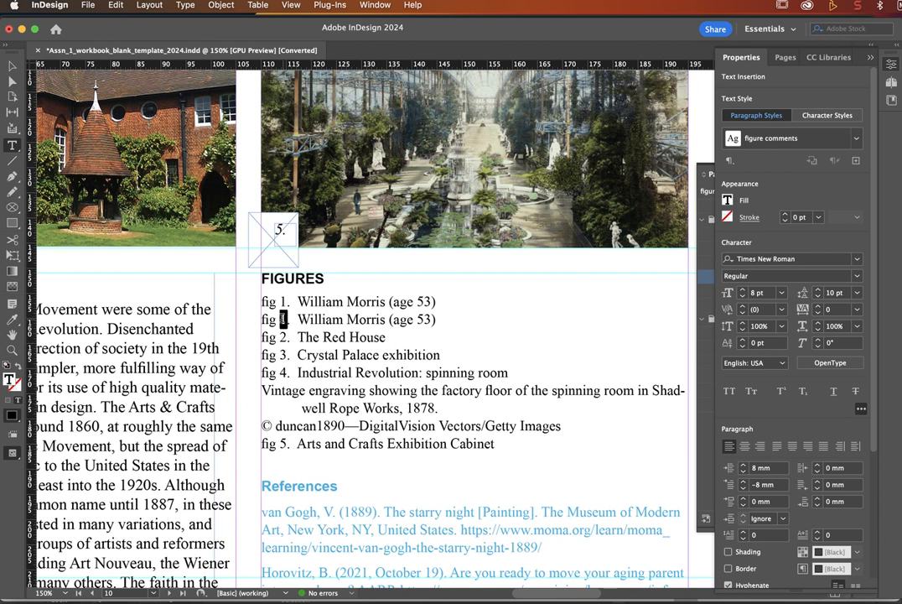
type("2")
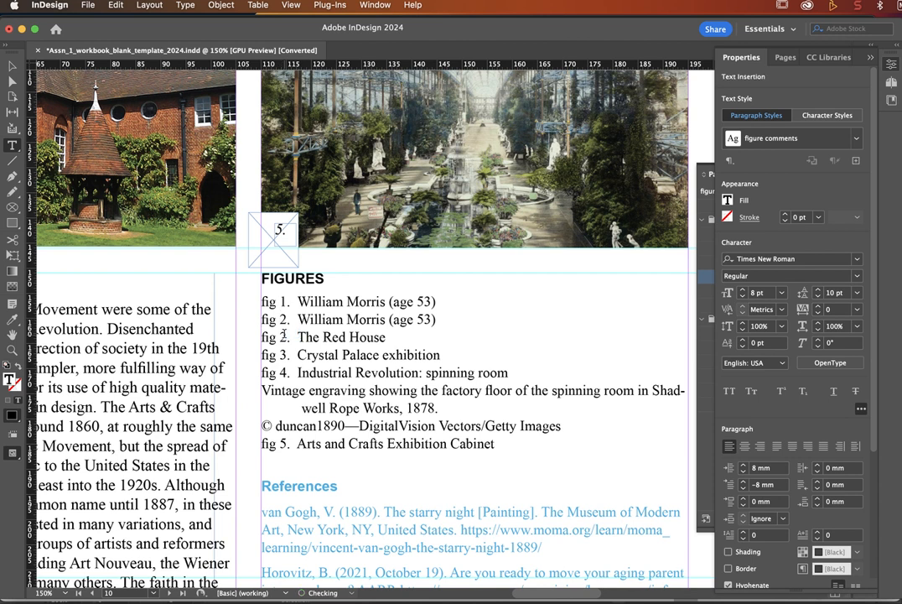
double_click(283, 337)
type("3")
double_click(283, 355)
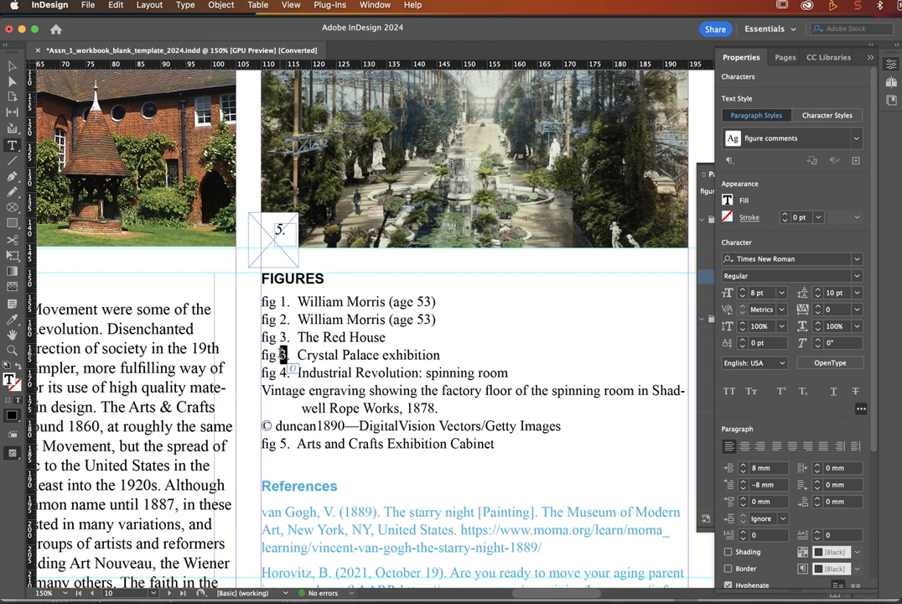
type("4")
double_click(283, 373)
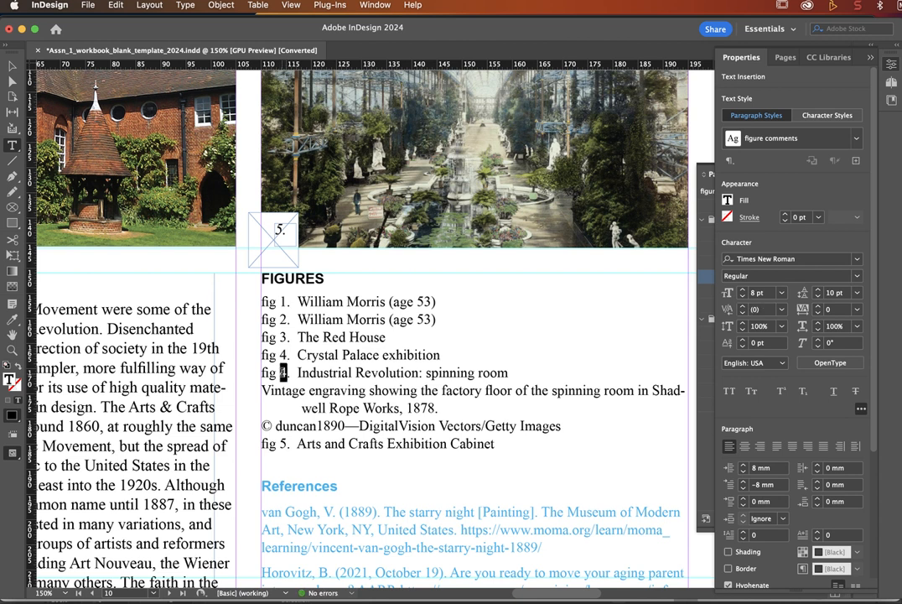
type("5")
double_click(283, 443)
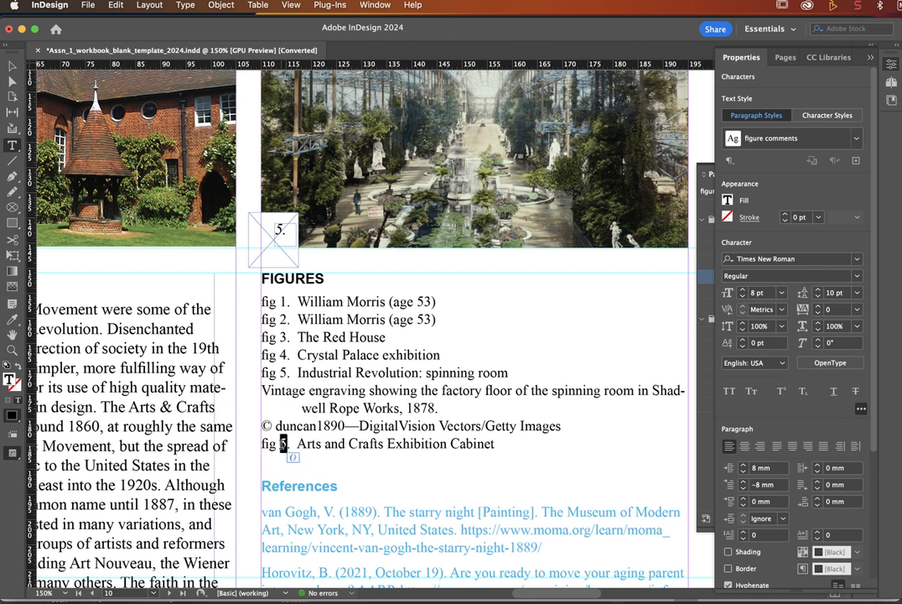
type("6")
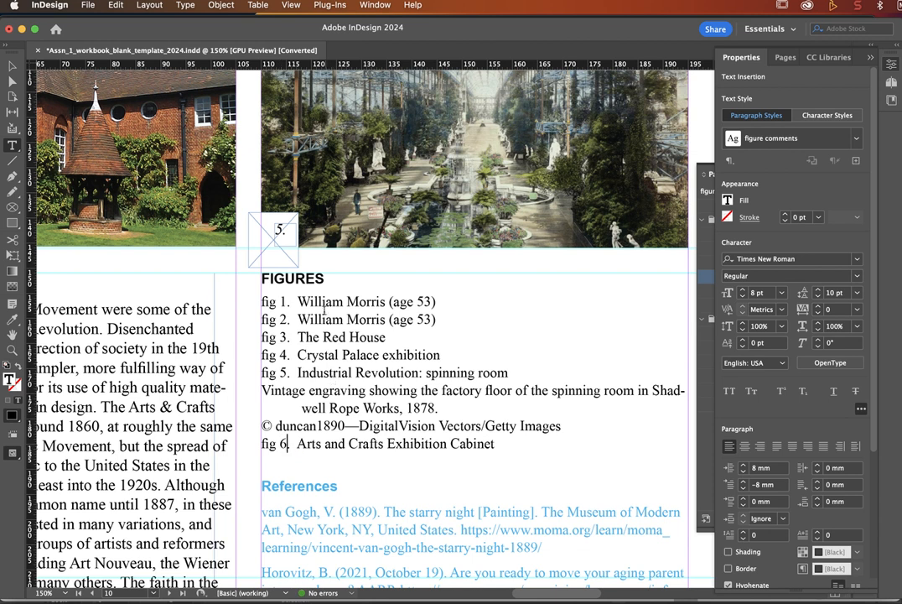
Step: Replace the spaces after fig 1., fig 2. and fig 3. with tab characters
left_click(297, 302)
key("BackSpace")
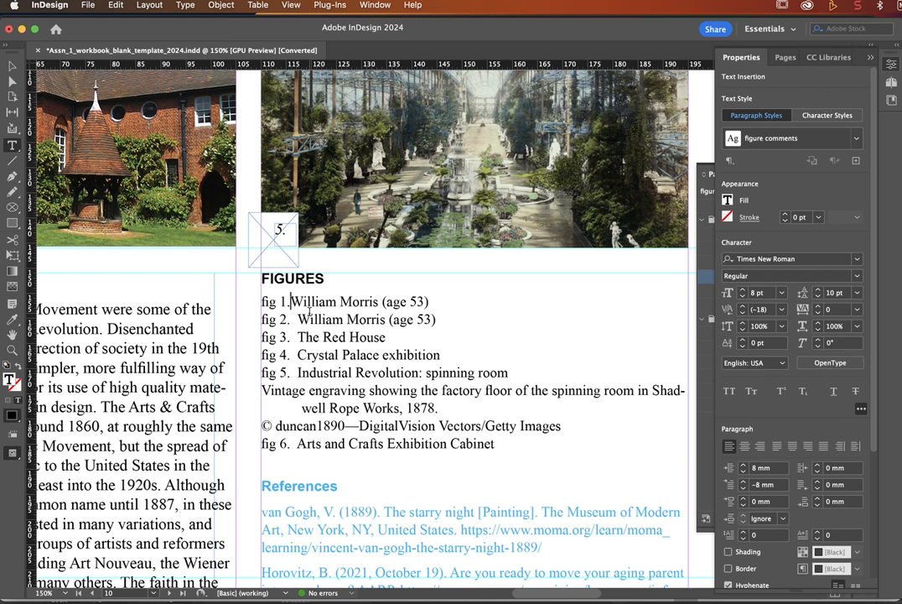
key("Tab")
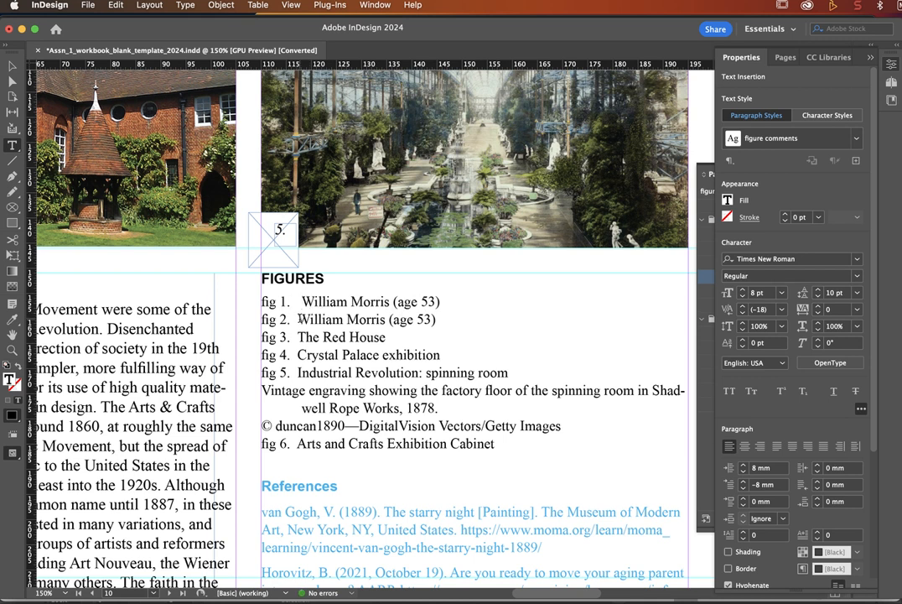
double_click(295, 320)
left_click(298, 319)
double_click(295, 320)
key("Tab")
left_click(299, 337)
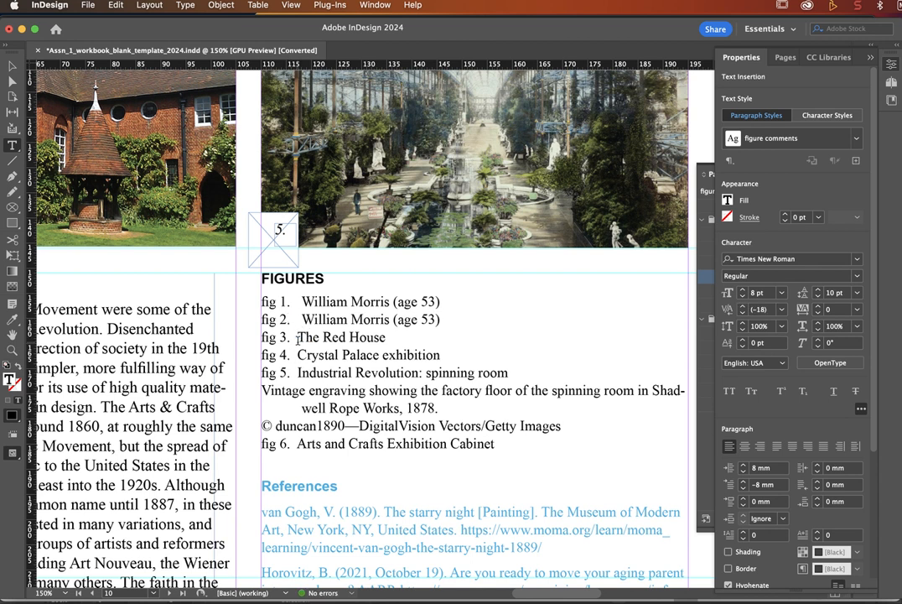
double_click(299, 336)
key("Tab")
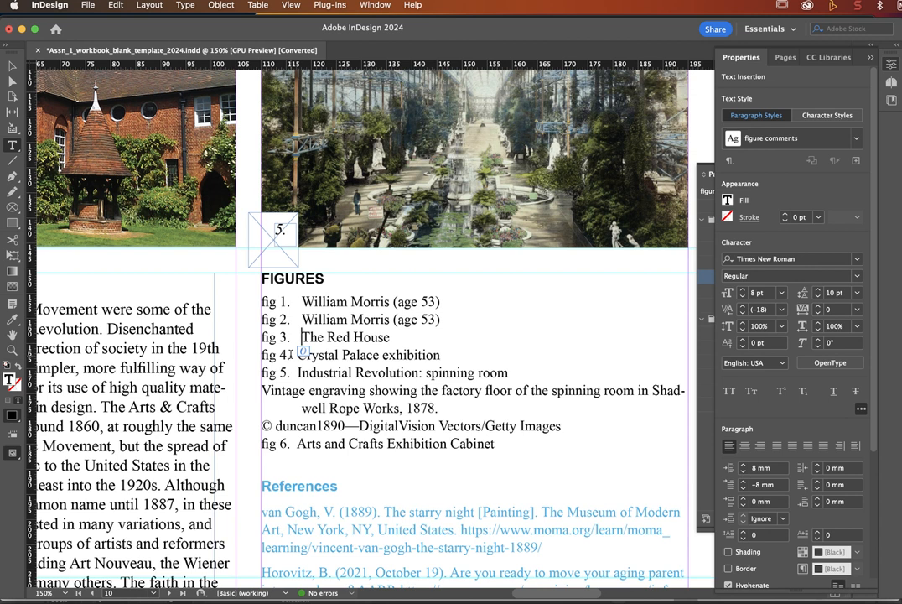
Step: Replace the spaces after fig 4. and fig 5. with tabs and check the fig 5 and 6 tabs
double_click(294, 354)
key("Tab")
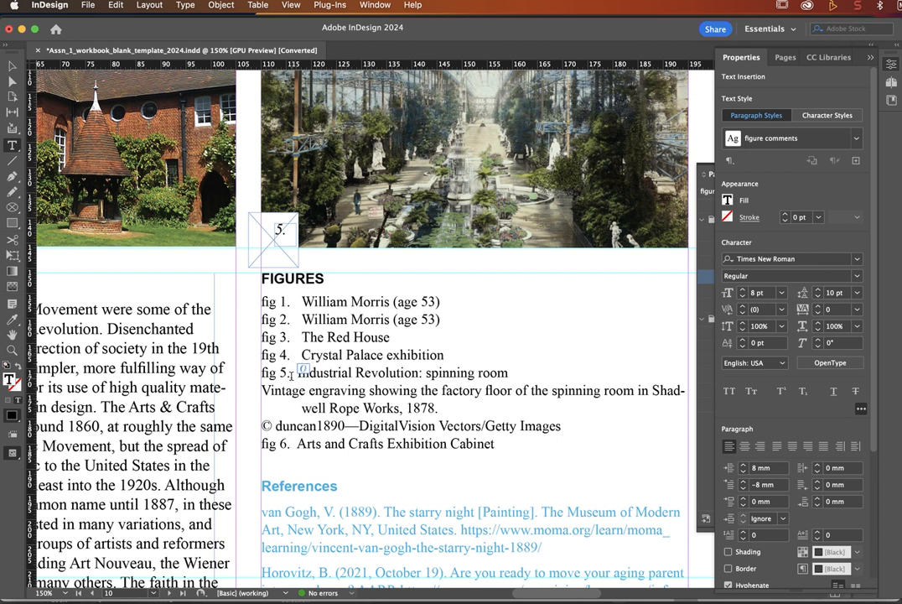
double_click(295, 372)
key("Tab")
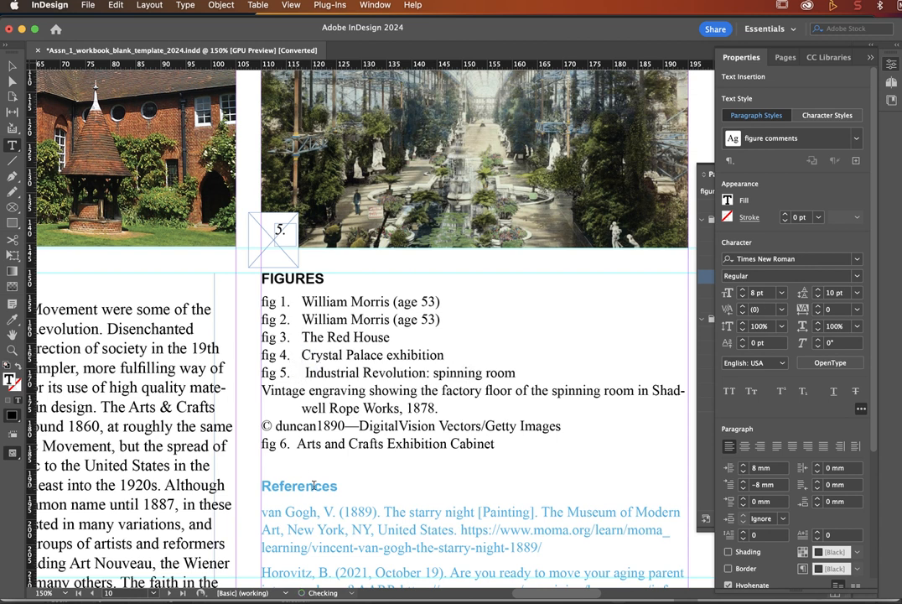
double_click(293, 372)
left_click_drag(288, 375, 290, 376)
left_click(300, 372)
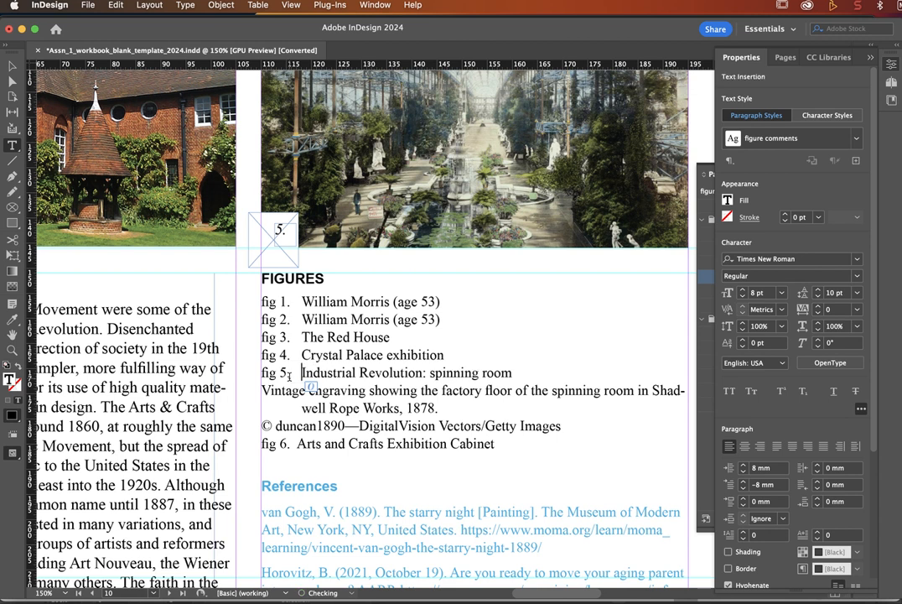
double_click(298, 444)
left_click(297, 444)
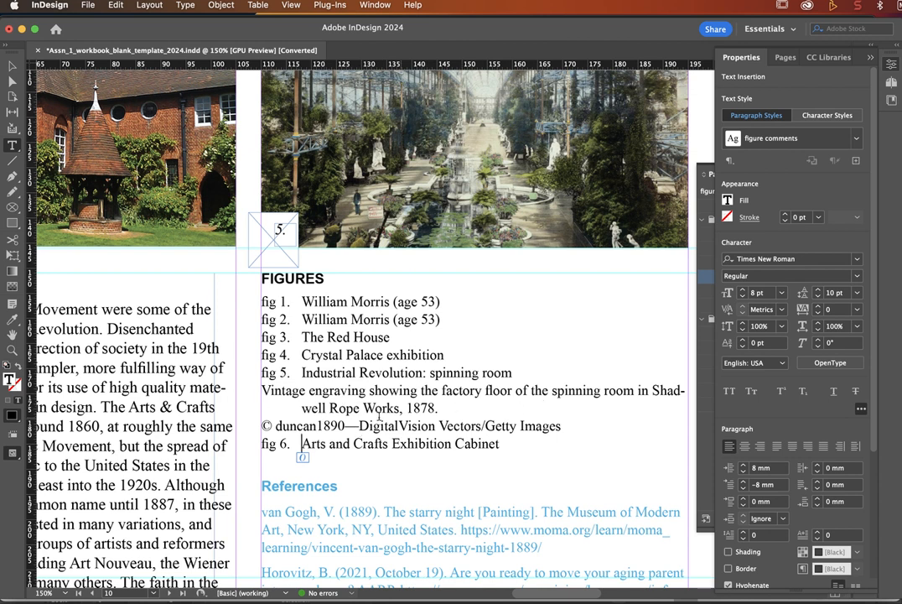
Step: Fix the hyphen break and join the Vintage engraving caption onto the fig 5 line
left_click(303, 408)
key("BackSpace")
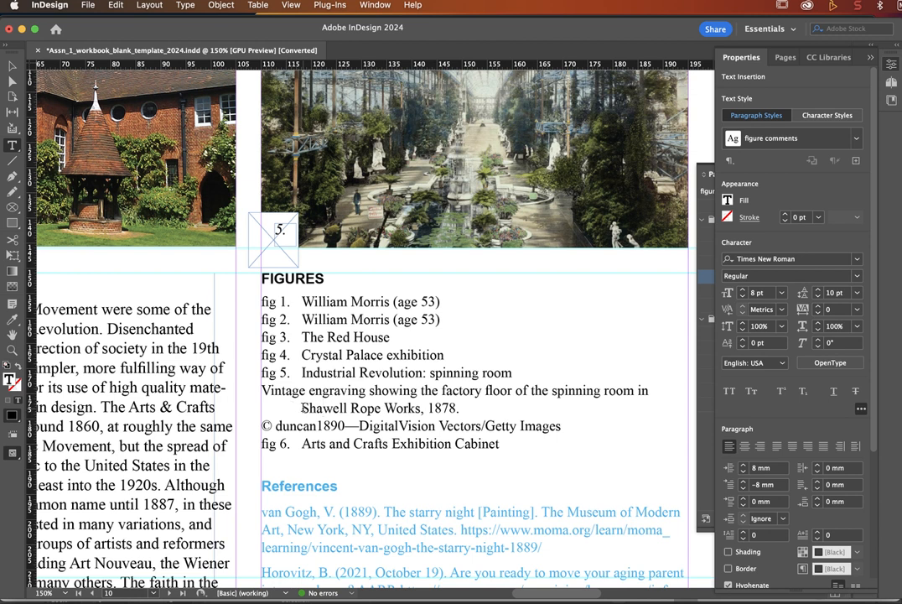
type("-")
left_click(265, 390)
key("BackSpace")
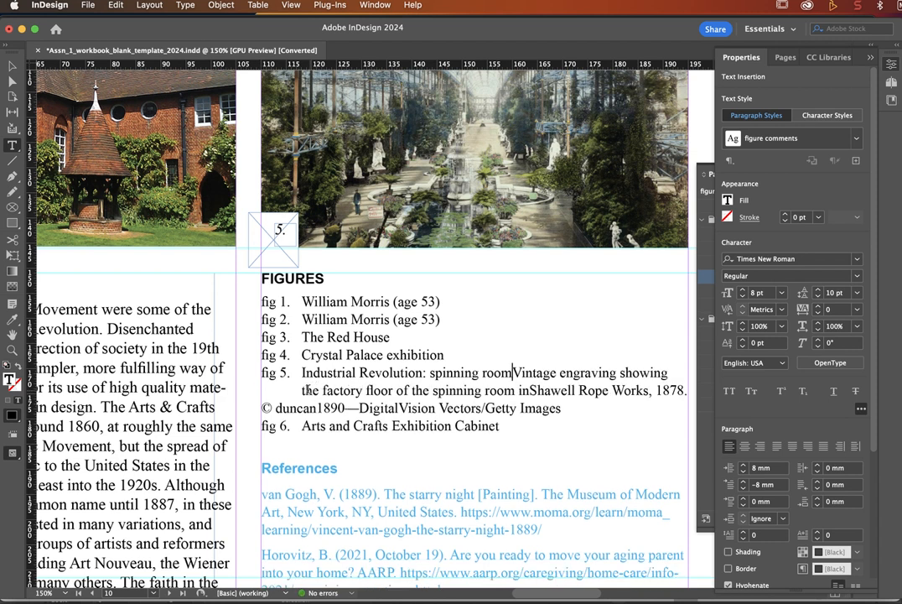
left_click(669, 374)
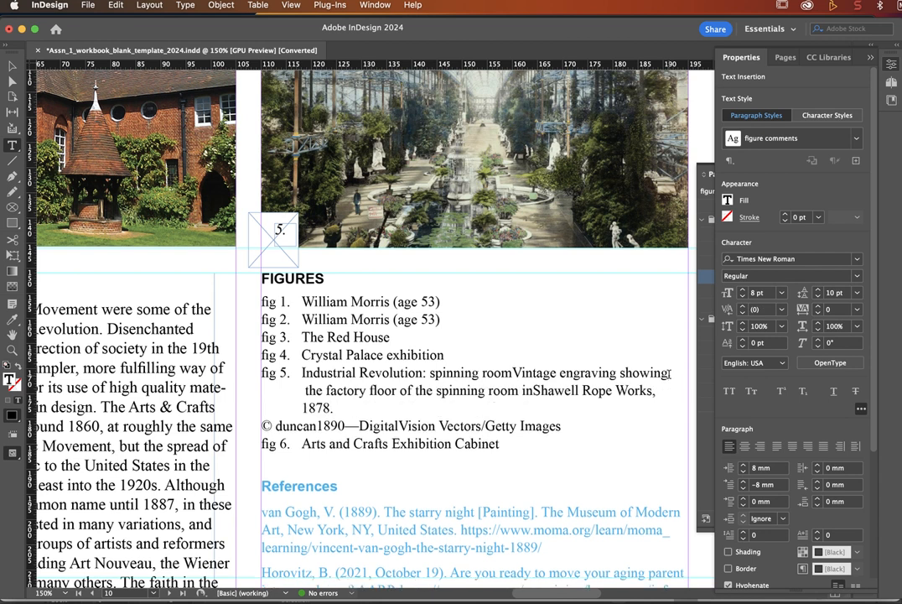
key("BackSpace")
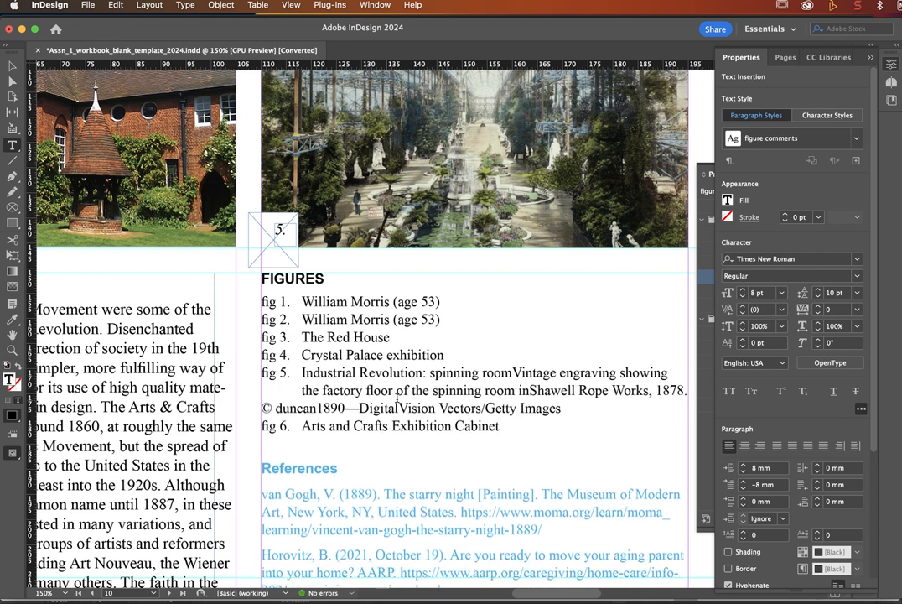
Step: Indent the © credit line beneath the fig 5 caption with a tab
left_click(264, 408)
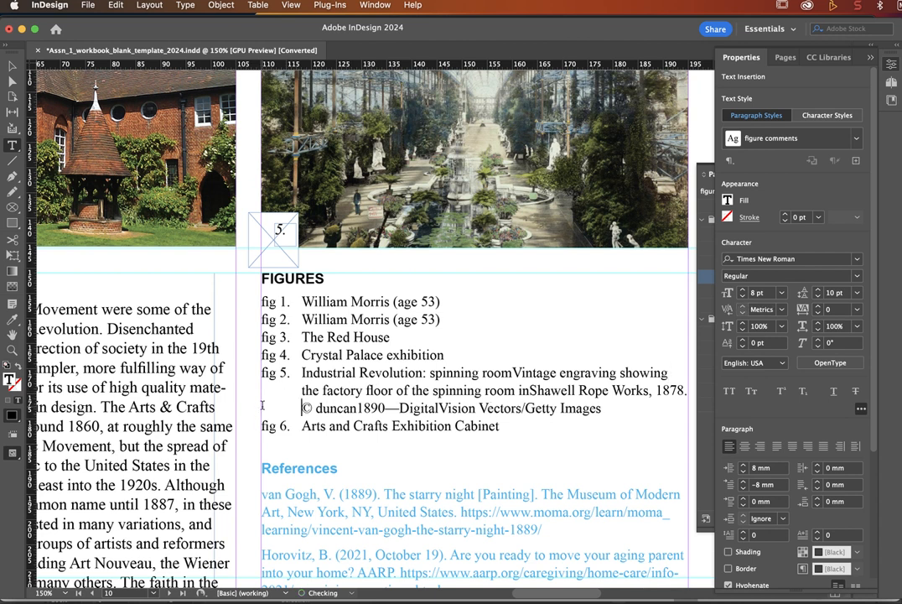
key("Tab")
scroll(459, 456, "down", 3)
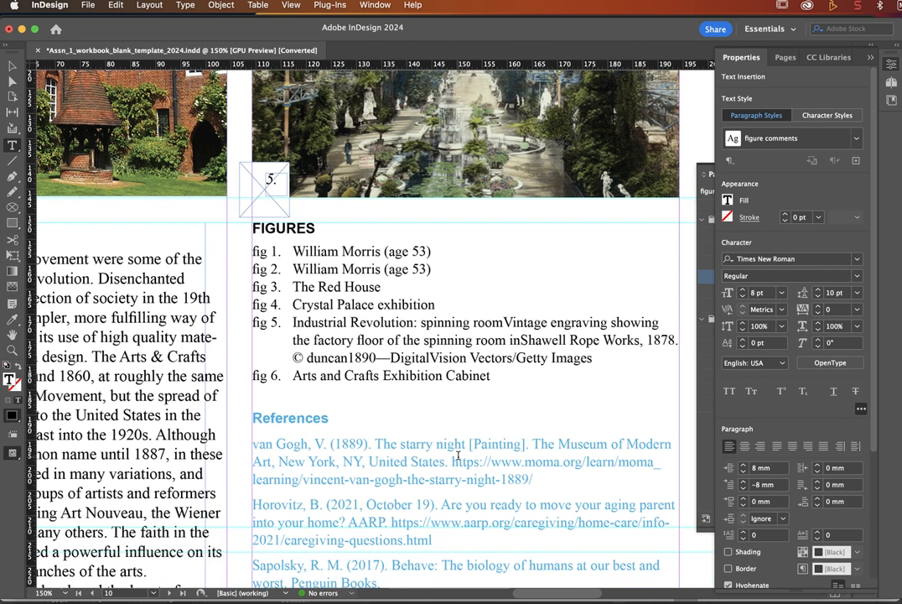
Step: Show the Character Styles panel and apply Figure number Italic to fig 1., fig 2. and fig 3
scroll(459, 455, "up", 5)
scroll(458, 455, "left", 1)
scroll(458, 455, "down", 3)
scroll(459, 455, "left", 1)
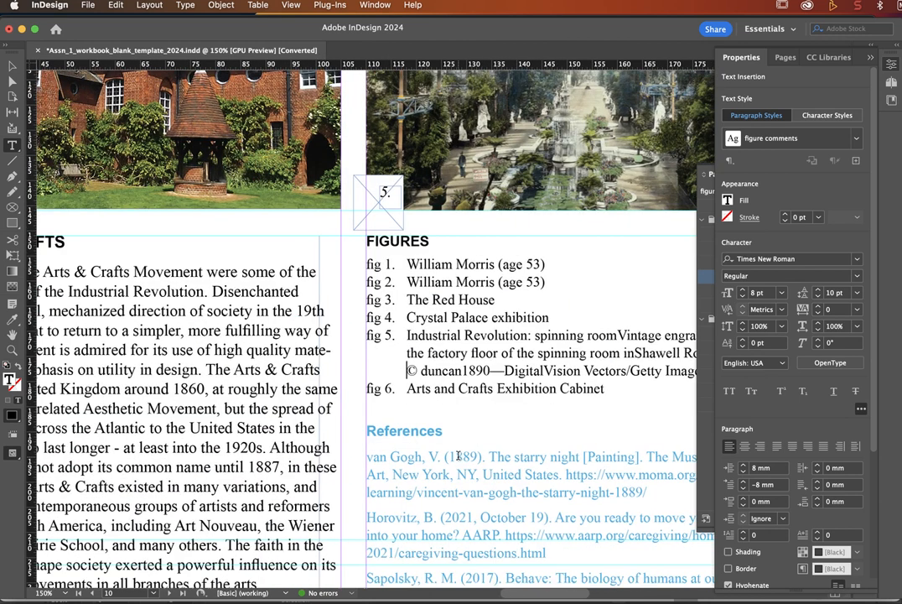
scroll(458, 455, "right", 3)
scroll(459, 455, "up", 2)
scroll(459, 455, "down", 2)
scroll(458, 455, "right", 1)
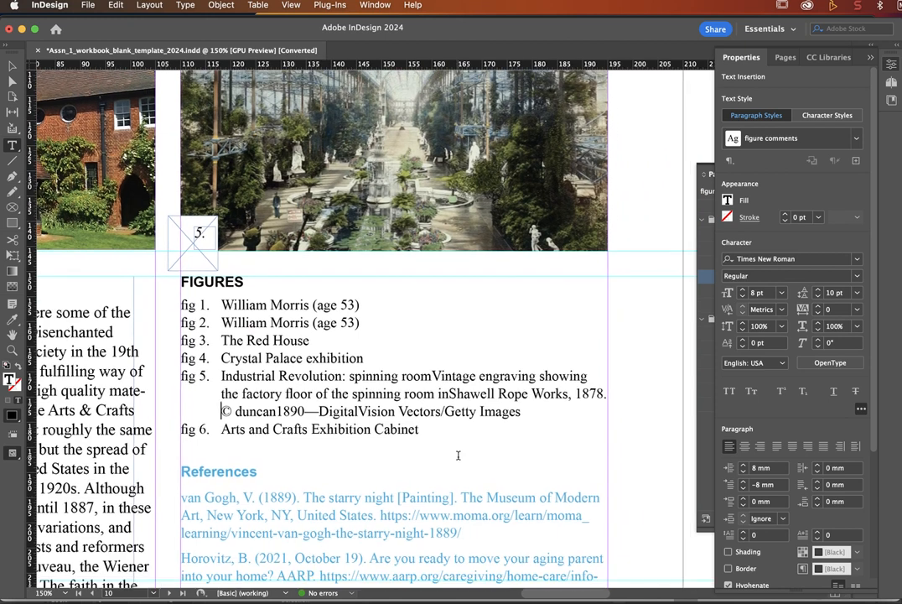
left_click(742, 59)
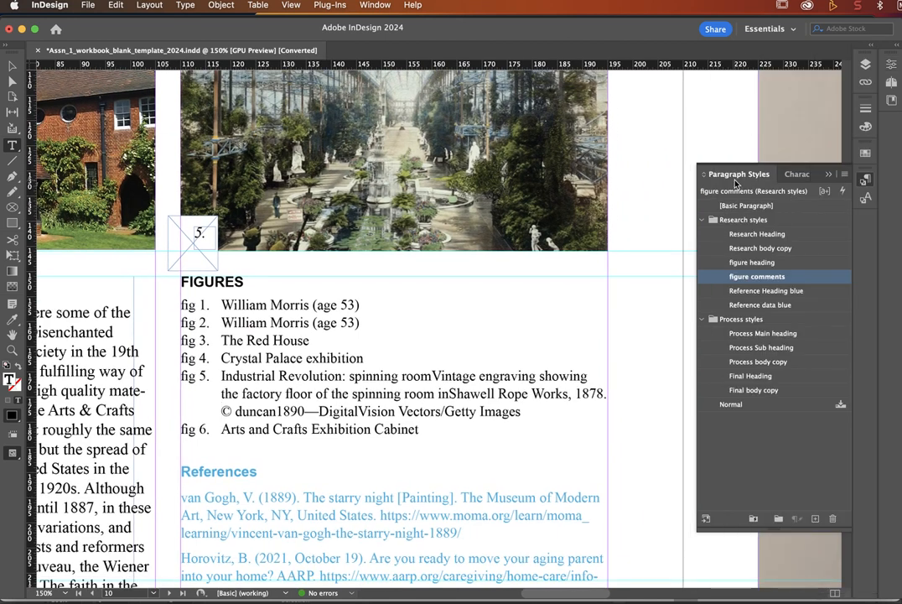
left_click(799, 176)
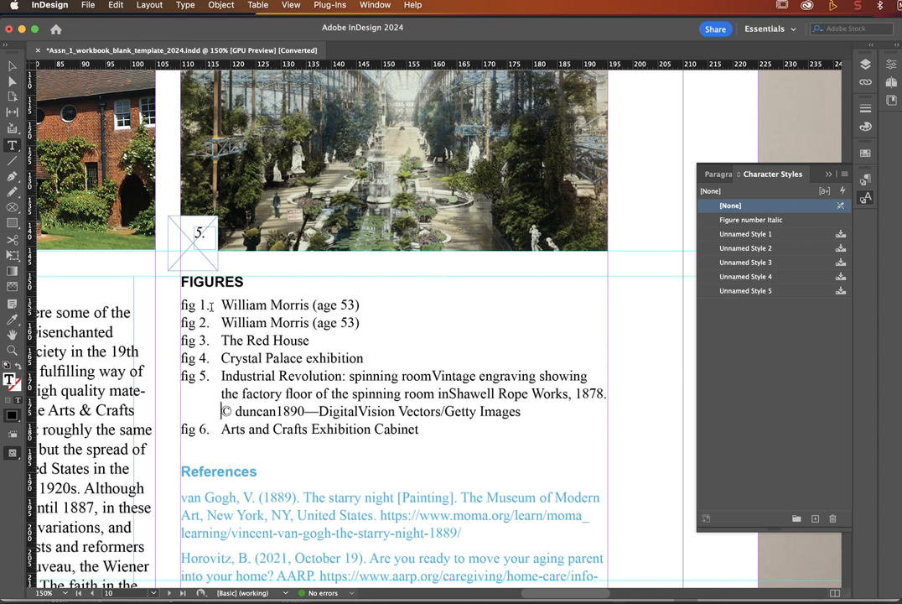
left_click_drag(208, 307, 181, 306)
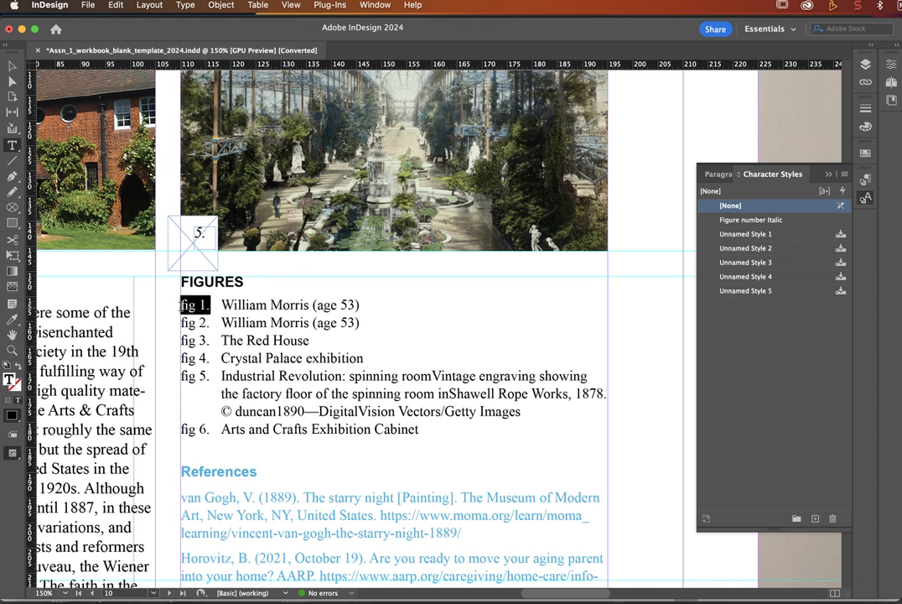
left_click(751, 220)
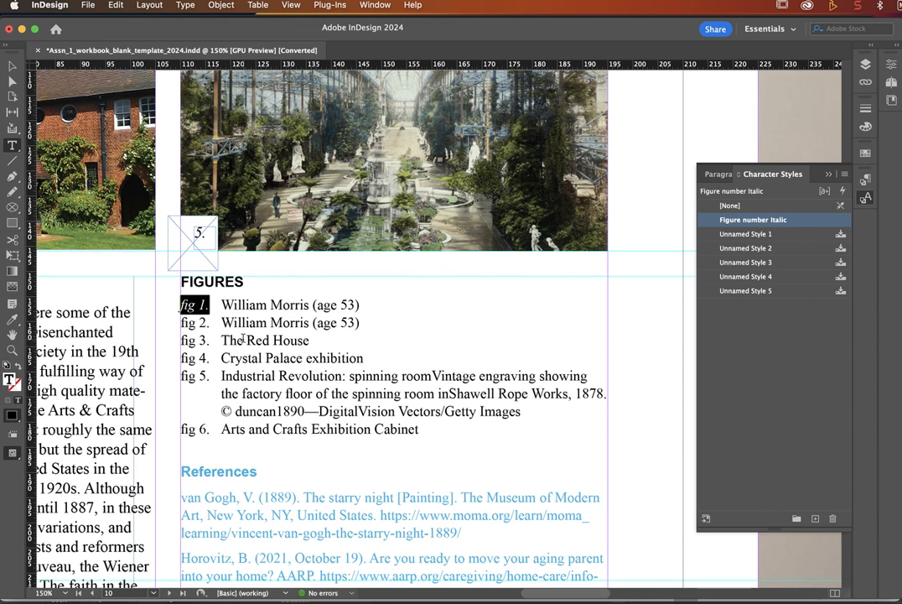
left_click_drag(209, 323, 180, 322)
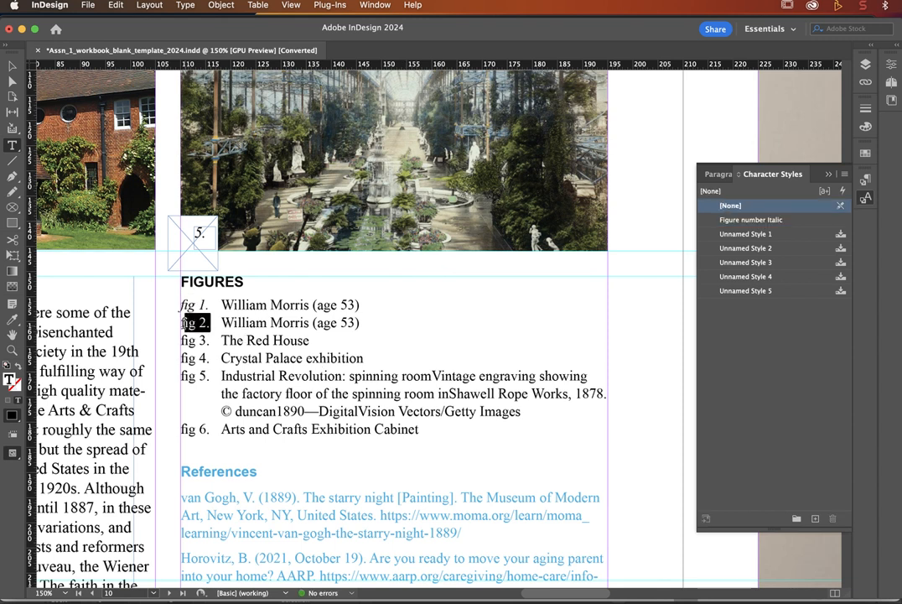
left_click(790, 220)
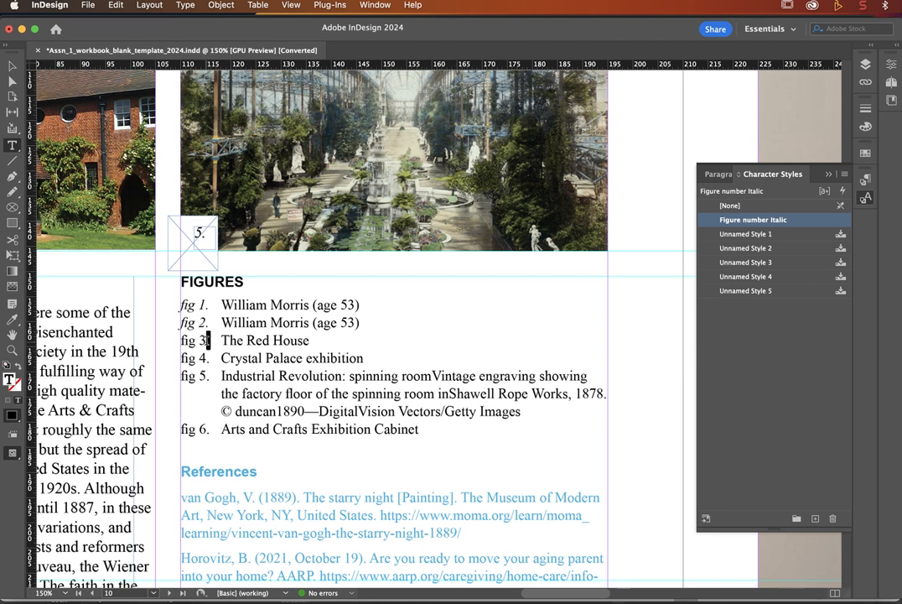
left_click_drag(209, 340, 180, 340)
left_click(744, 221)
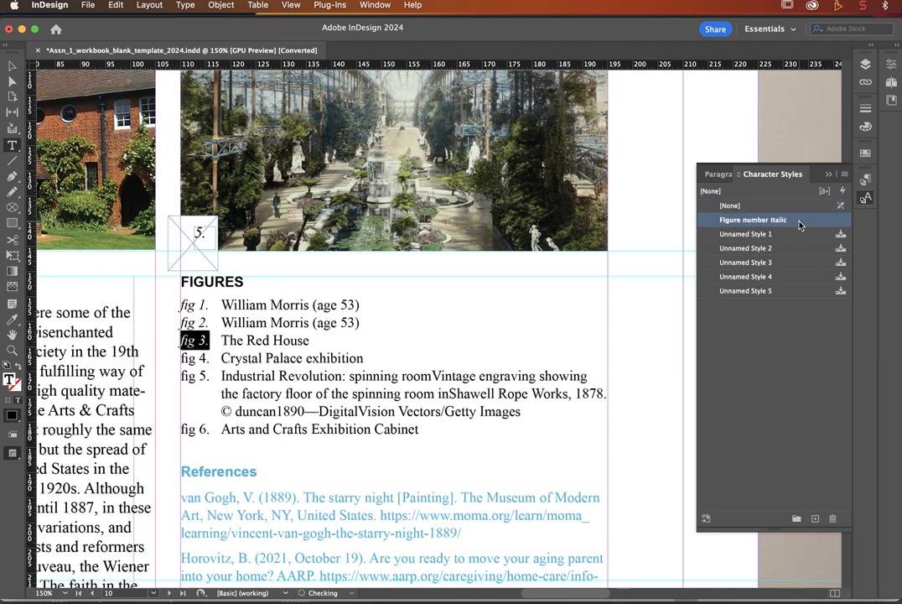
Step: Apply Figure number Italic to the fig 4., fig 5. and fig 6. labels
left_click_drag(209, 358, 181, 358)
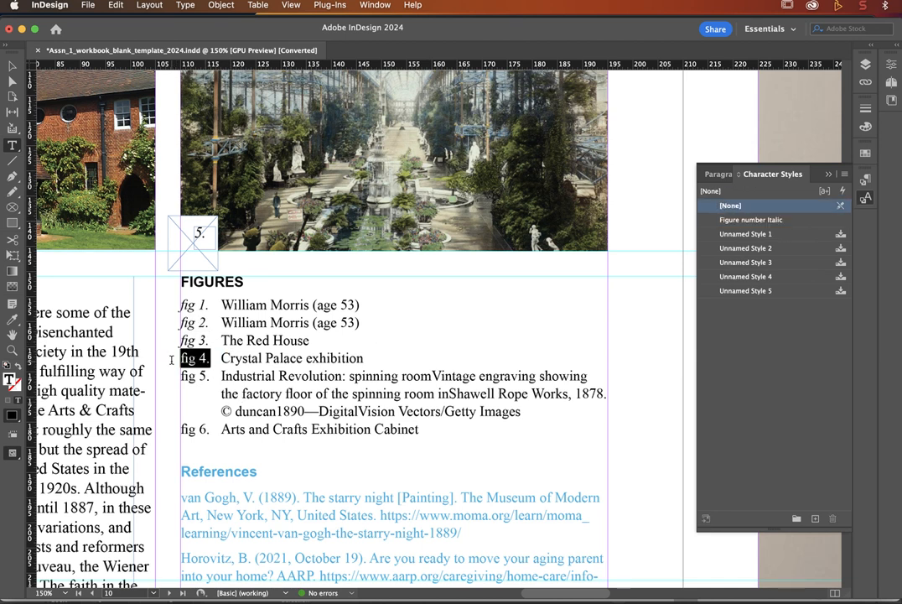
left_click(794, 220)
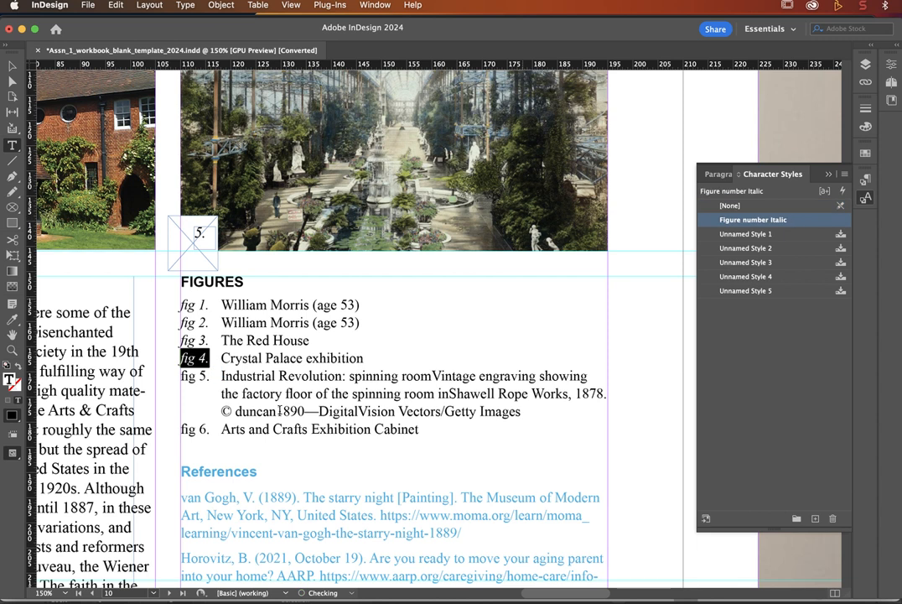
left_click_drag(209, 376, 180, 376)
left_click(780, 219)
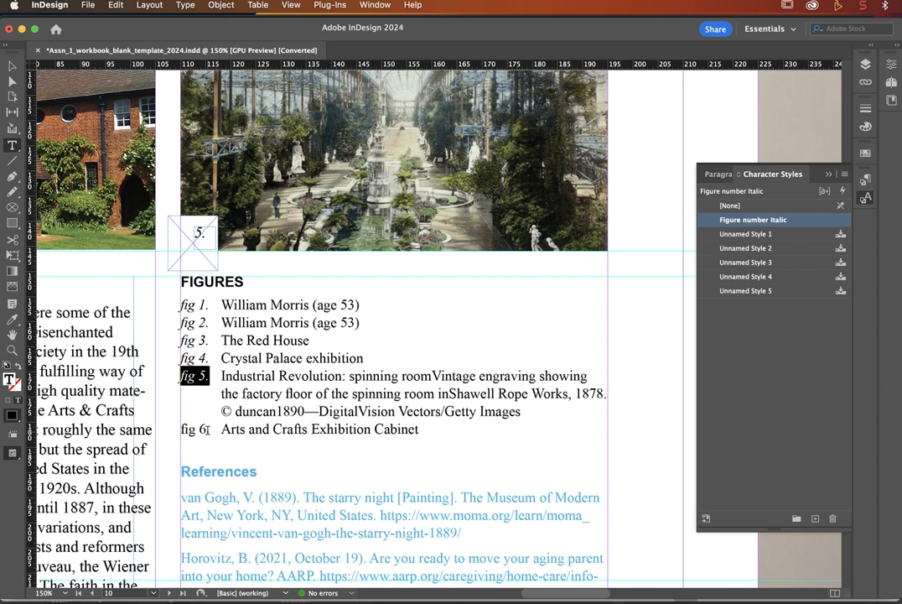
left_click_drag(208, 430, 180, 430)
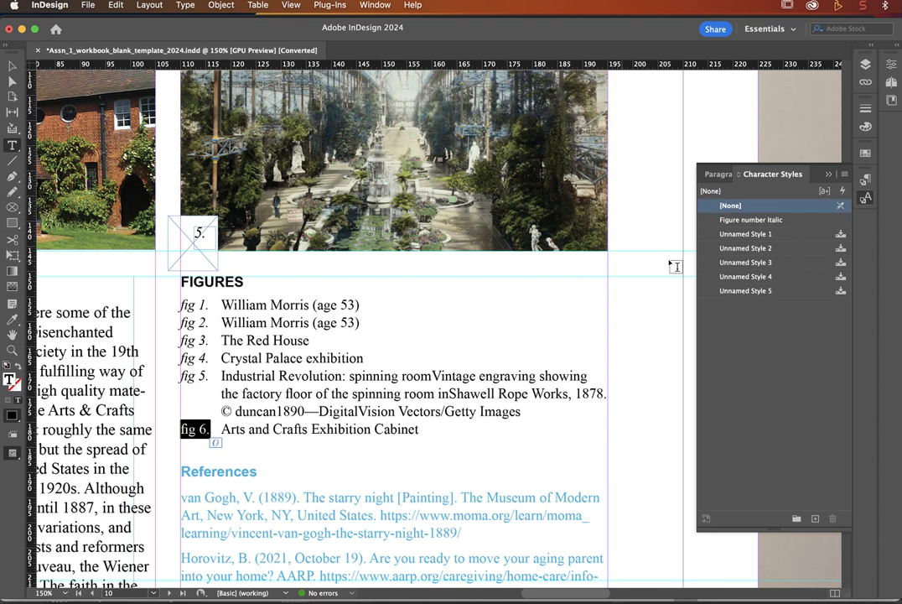
left_click(787, 222)
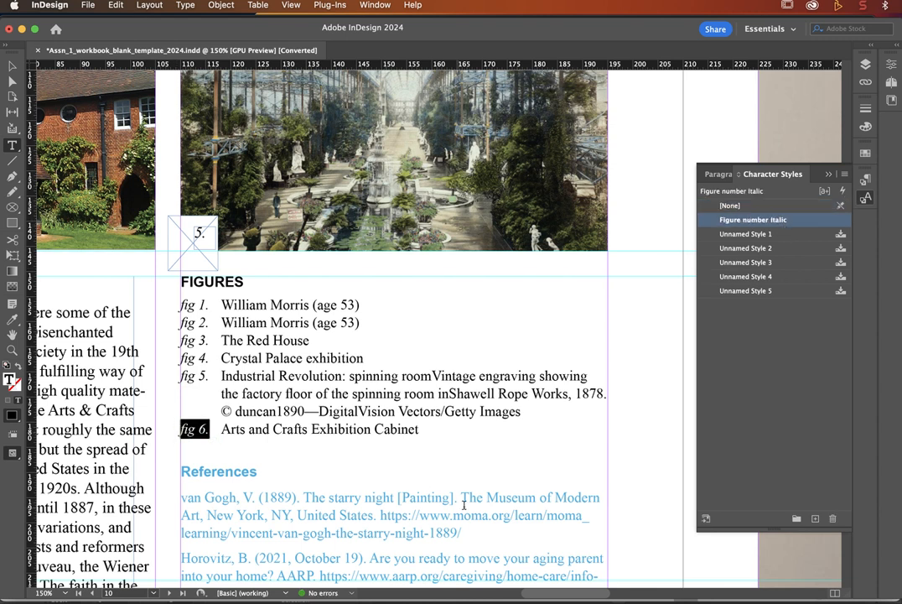
Step: Try Figure number Italic on part of the van Gogh reference title, then undo it
left_click_drag(500, 495, 334, 497)
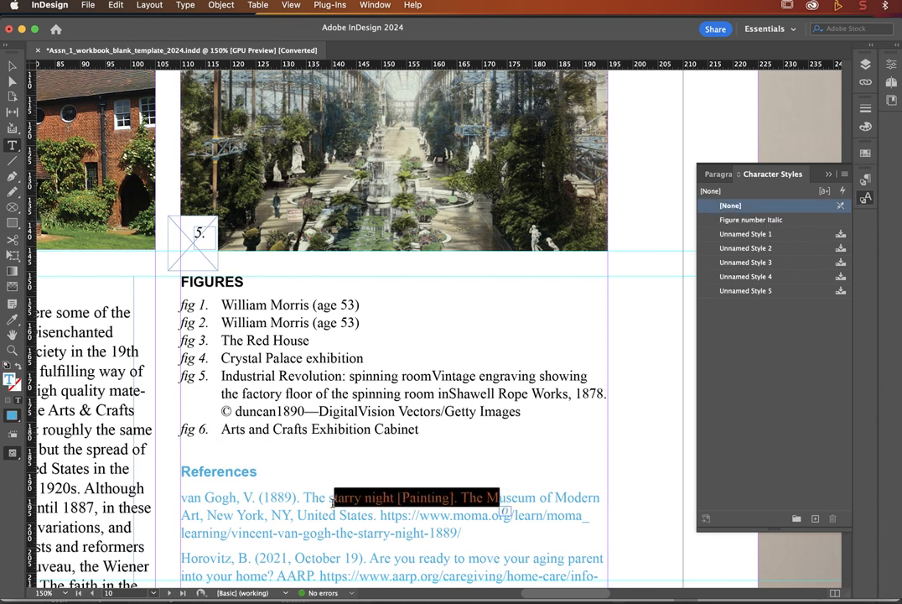
left_click(764, 223)
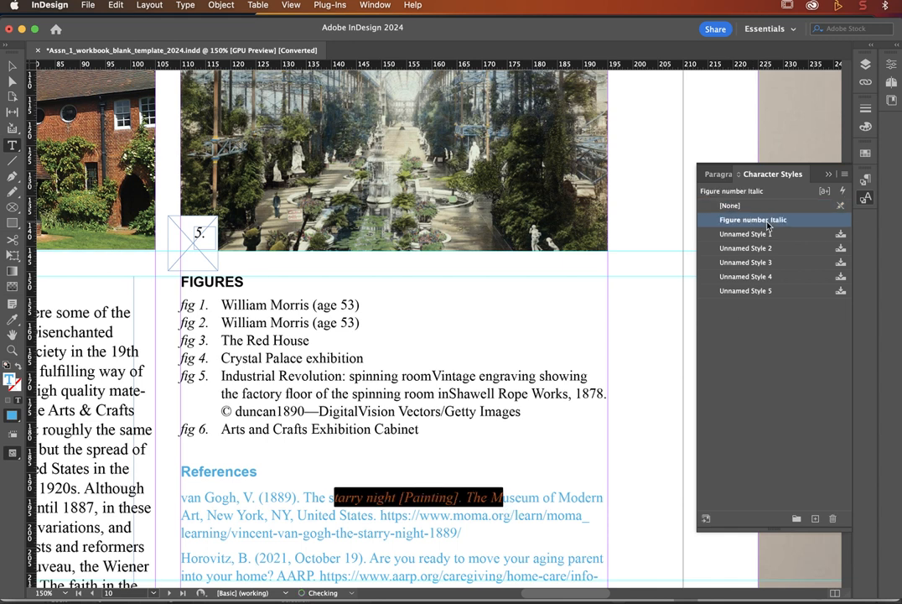
left_click(492, 498)
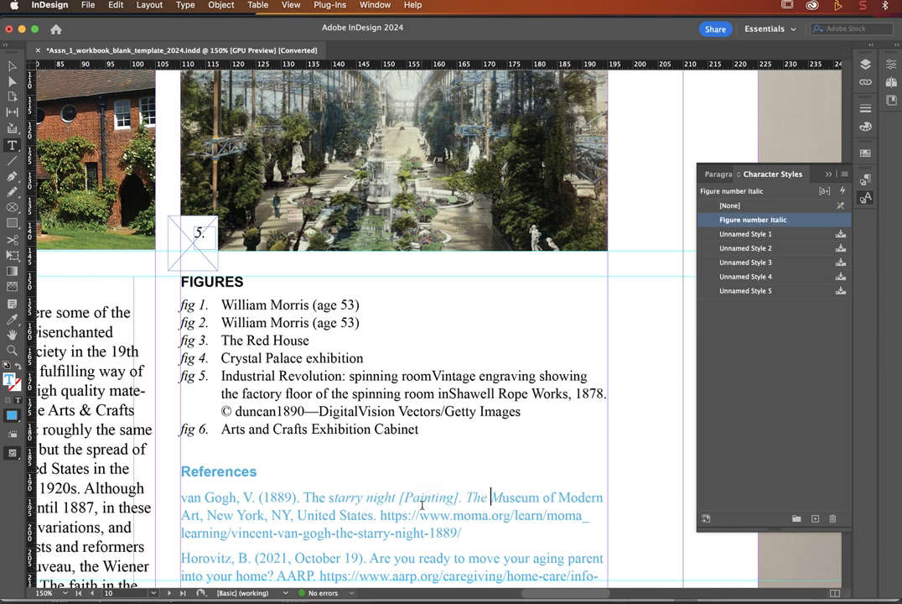
key("Escape")
key("super+z")
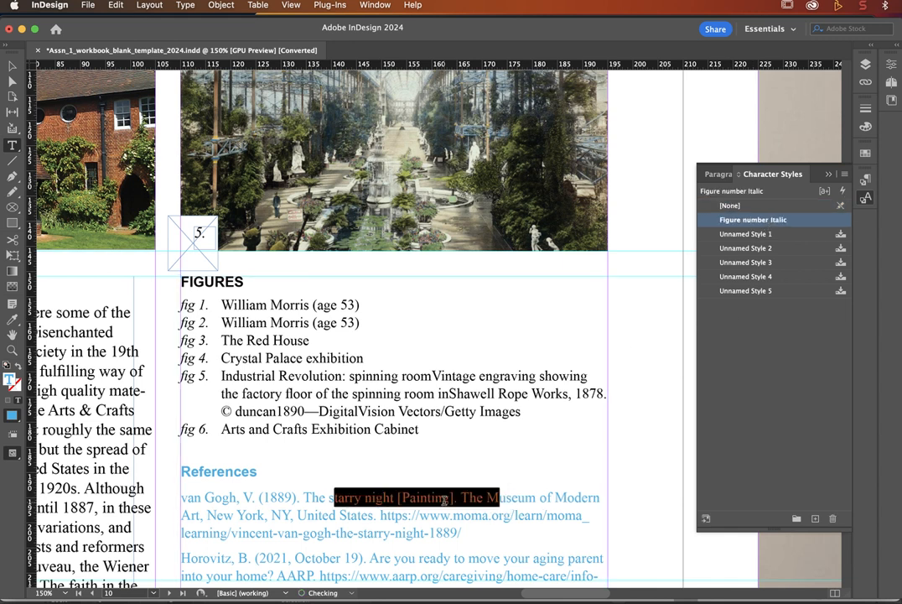
left_click(427, 503)
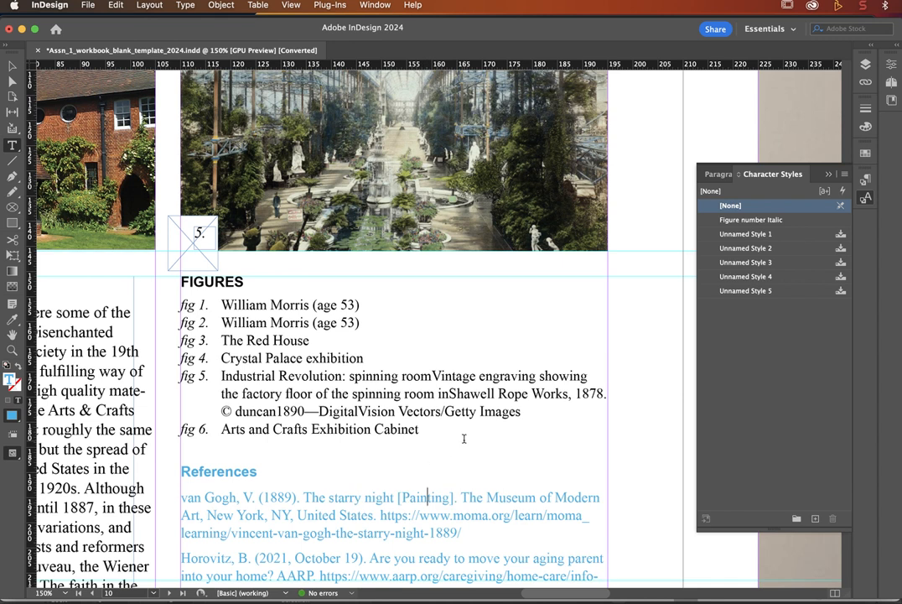
Step: Try Figure number Italic on the body passage from 'emphasis' to 'around', then undo it
scroll(462, 438, "left", 5)
scroll(463, 439, "down", 3)
scroll(300, 424, "left", 2)
scroll(300, 424, "up", 1)
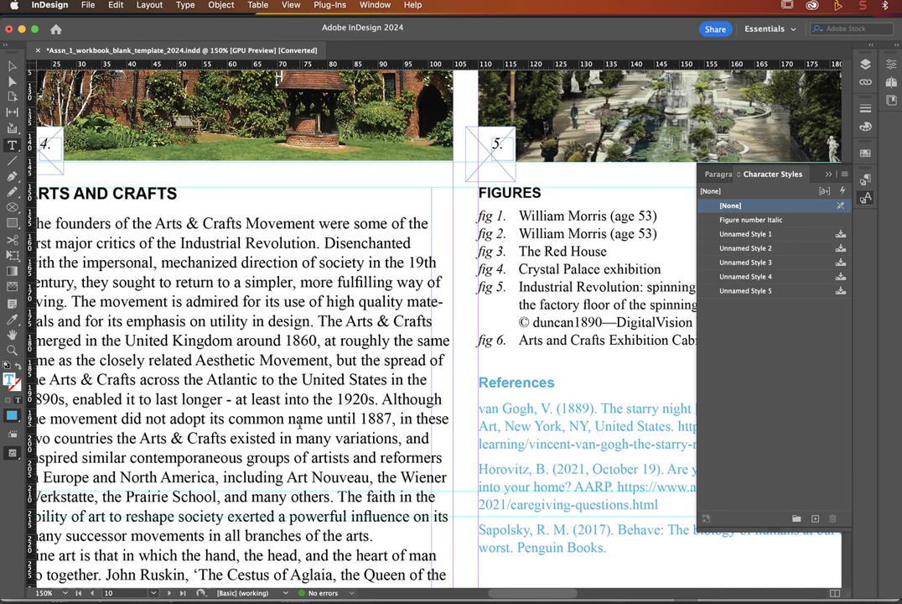
left_click_drag(134, 323, 285, 339)
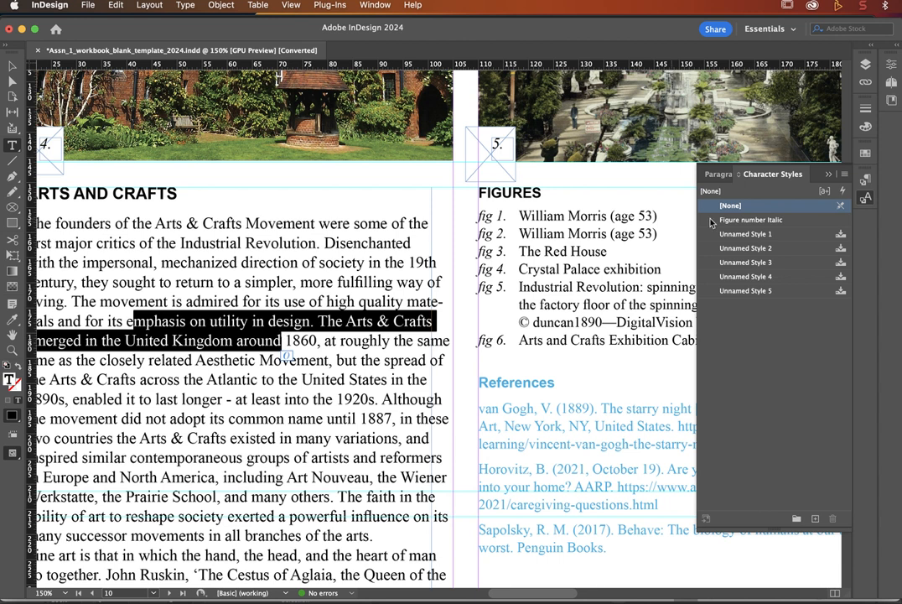
left_click(764, 221)
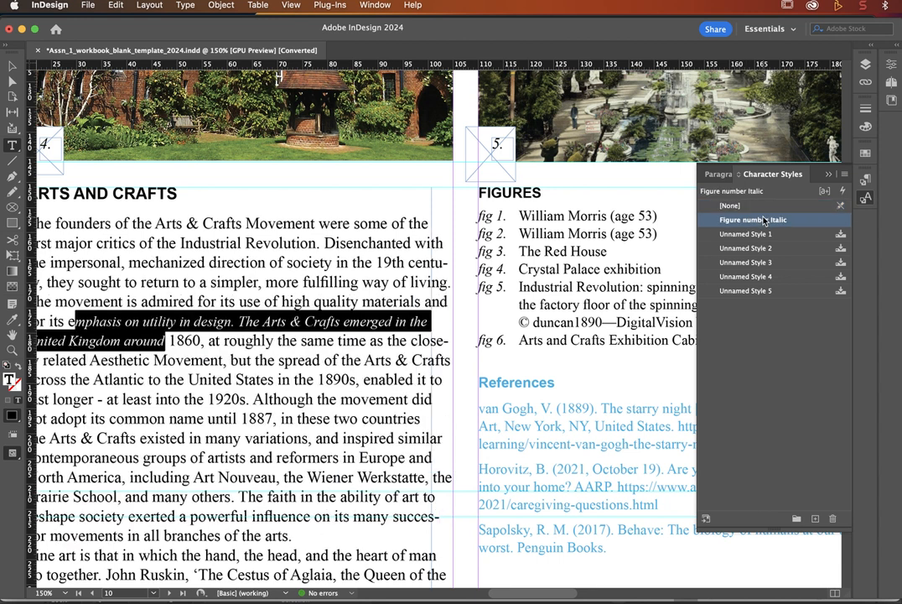
scroll(297, 323, "left", 6)
scroll(296, 323, "up", 3)
scroll(298, 323, "right", 2)
scroll(297, 323, "down", 1)
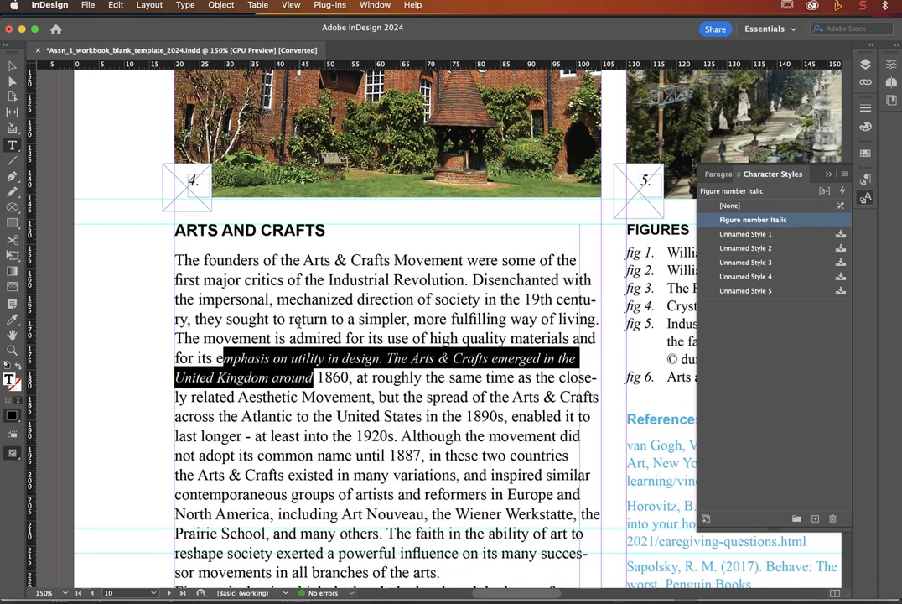
left_click(300, 369)
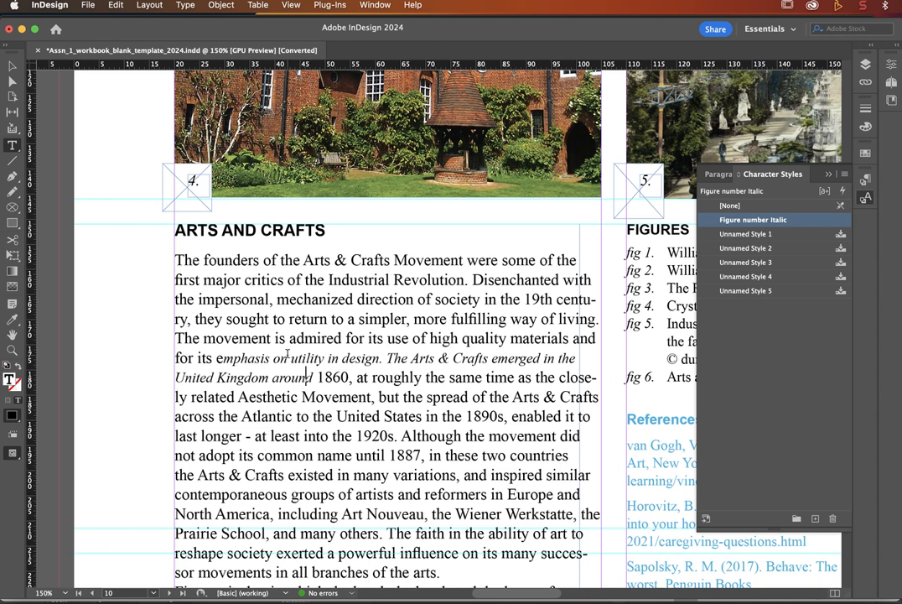
key("super")
key("super+z")
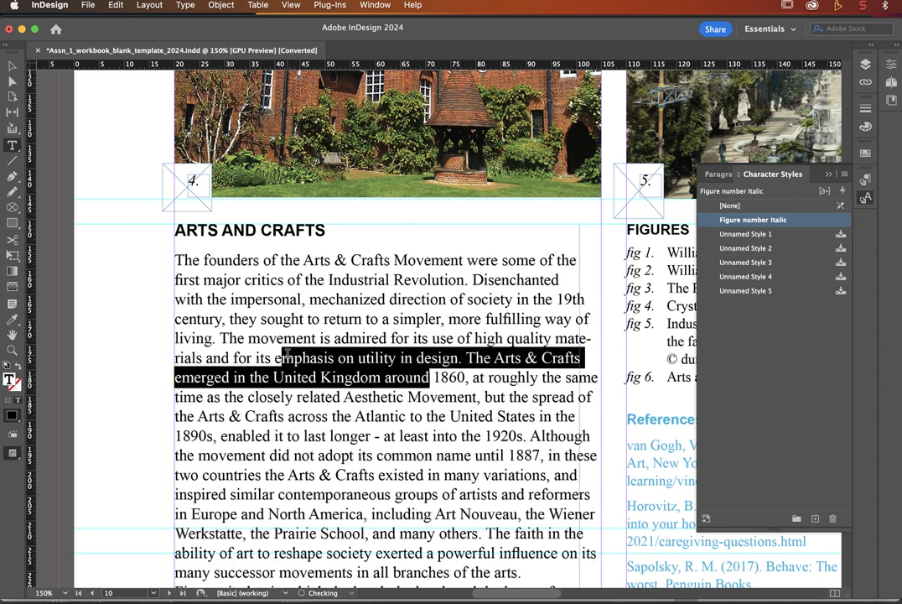
left_click(293, 362)
scroll(294, 362, "right", 5)
scroll(294, 362, "up", 1)
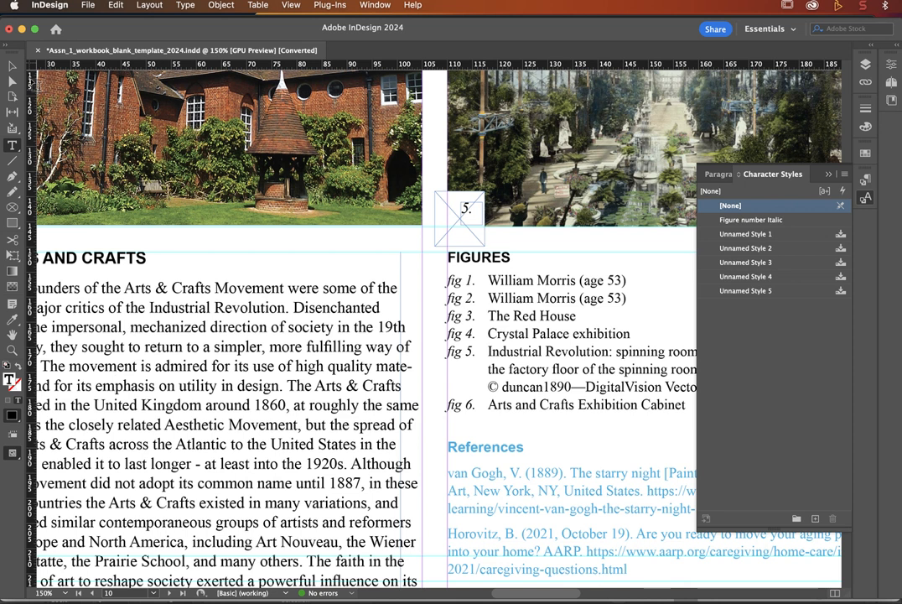
key("Escape")
key("super+0")
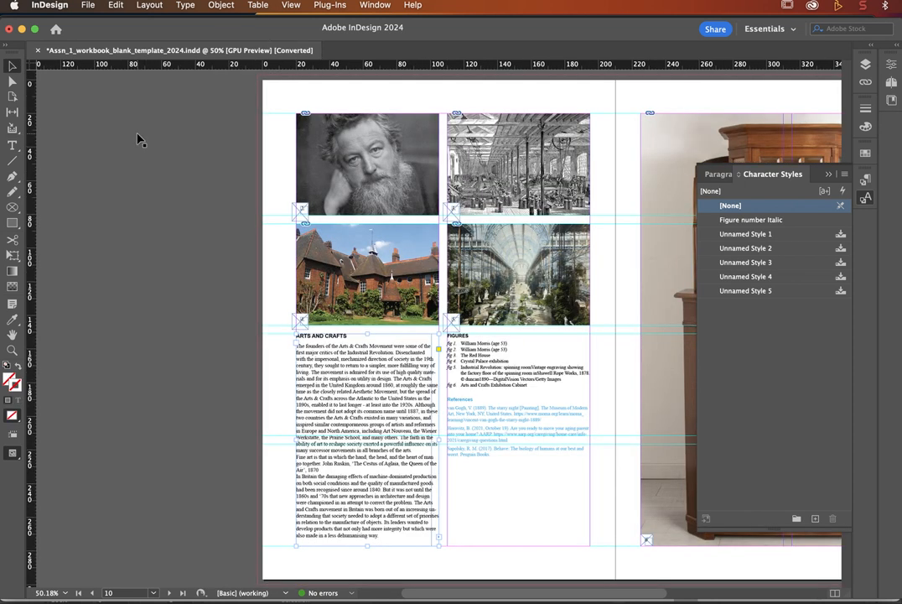
scroll(137, 158, "right", 5)
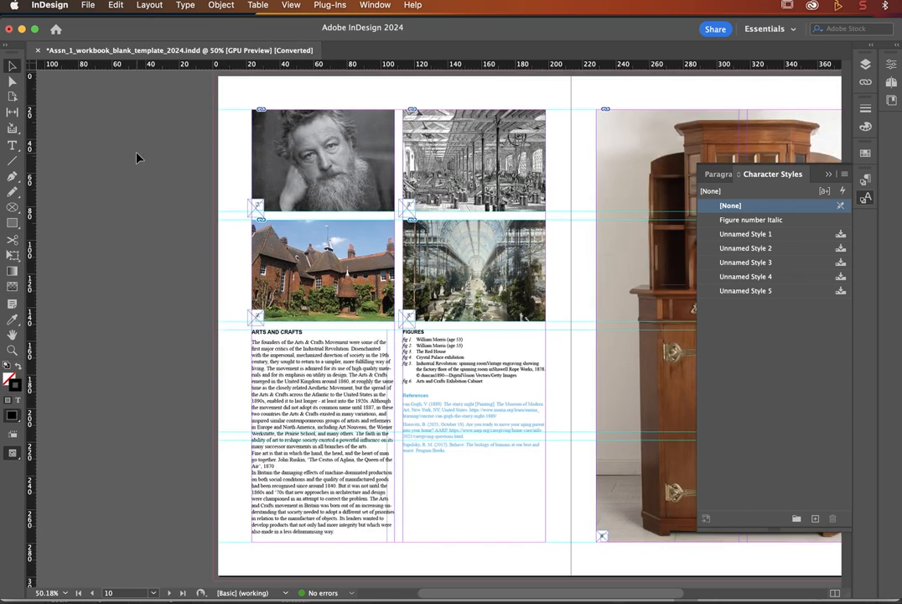
key("w")
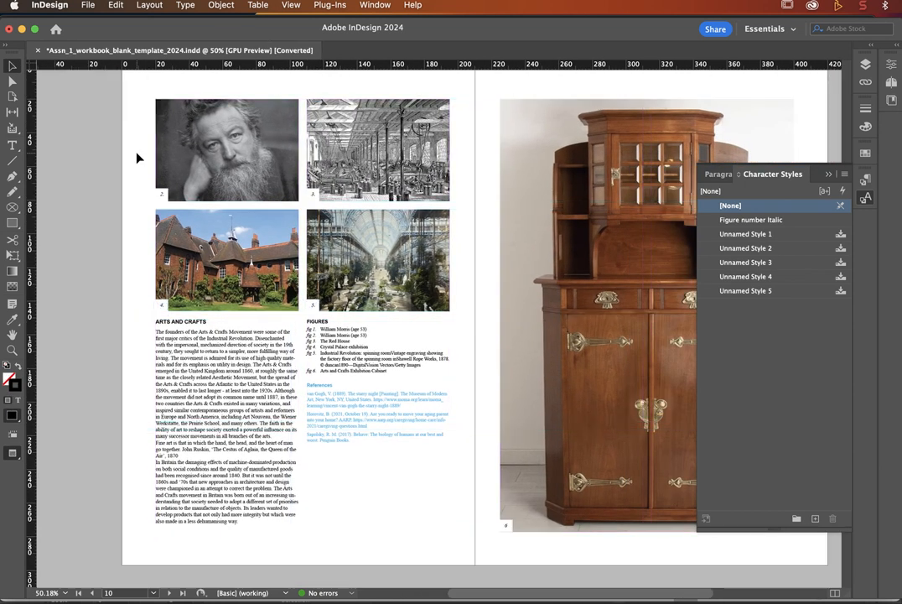
scroll(138, 158, "right", 2)
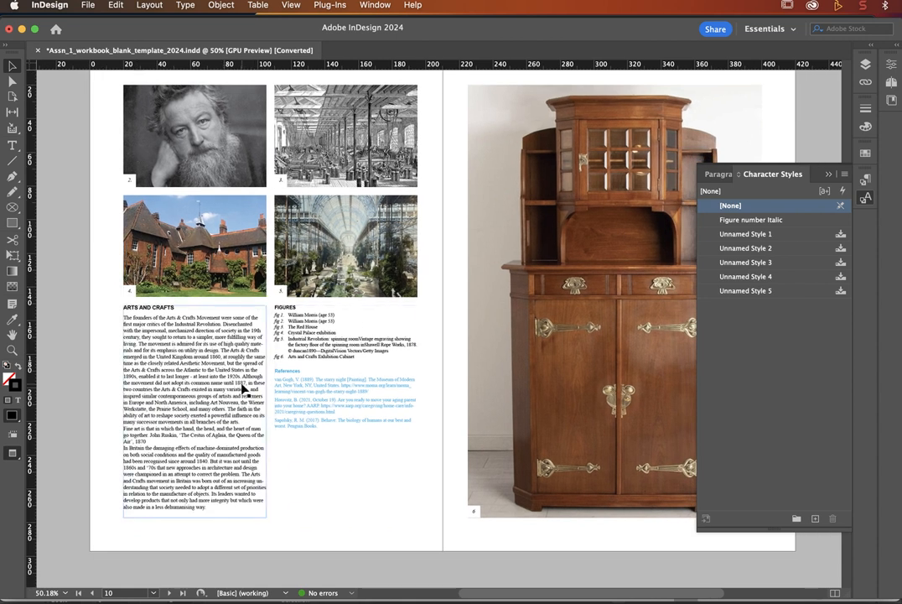
left_click(12, 351)
left_click(199, 312)
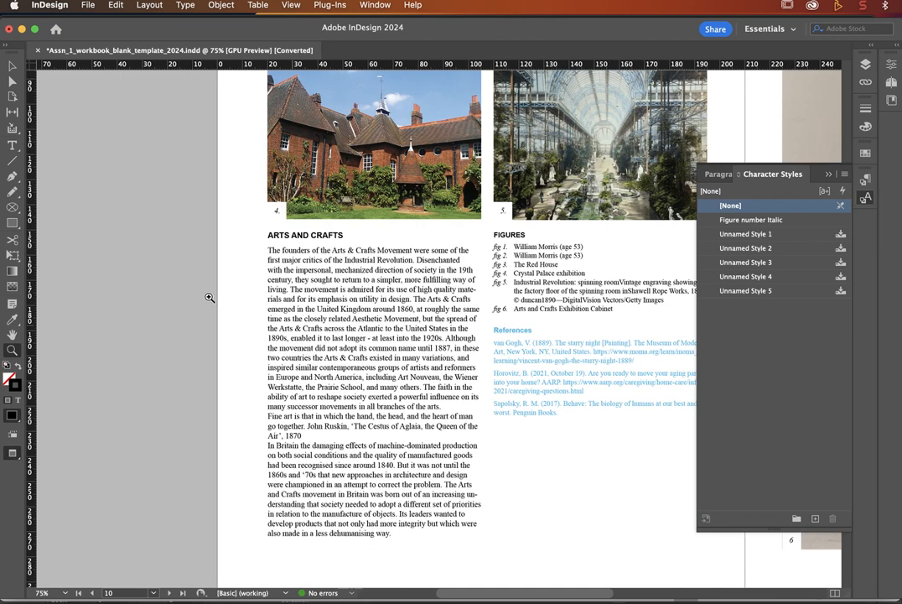
left_click(11, 69)
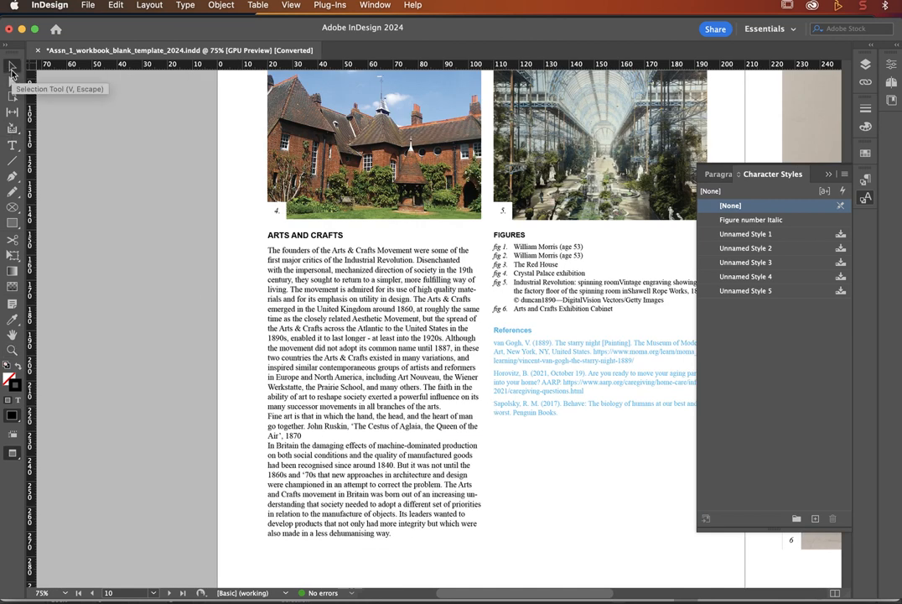
key("w")
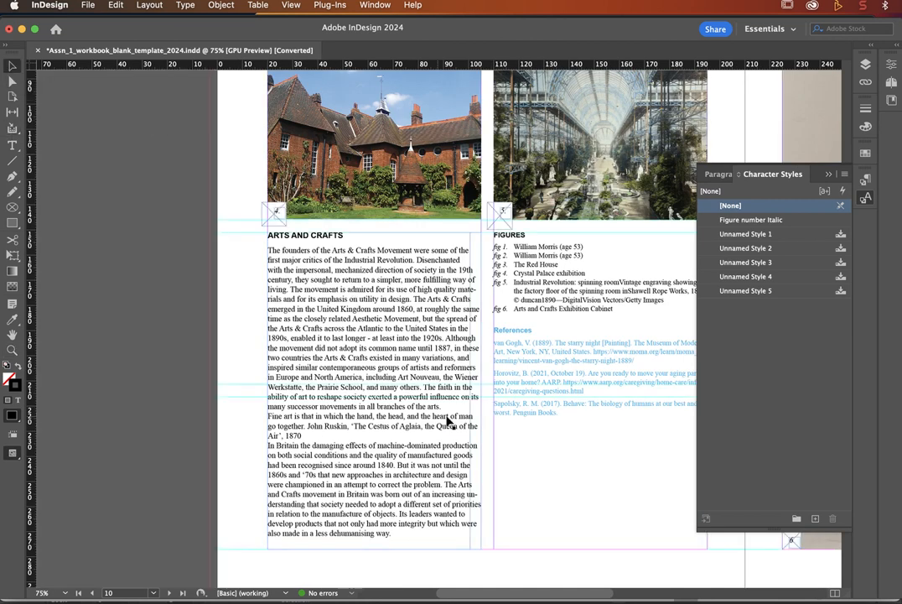
left_click(391, 459)
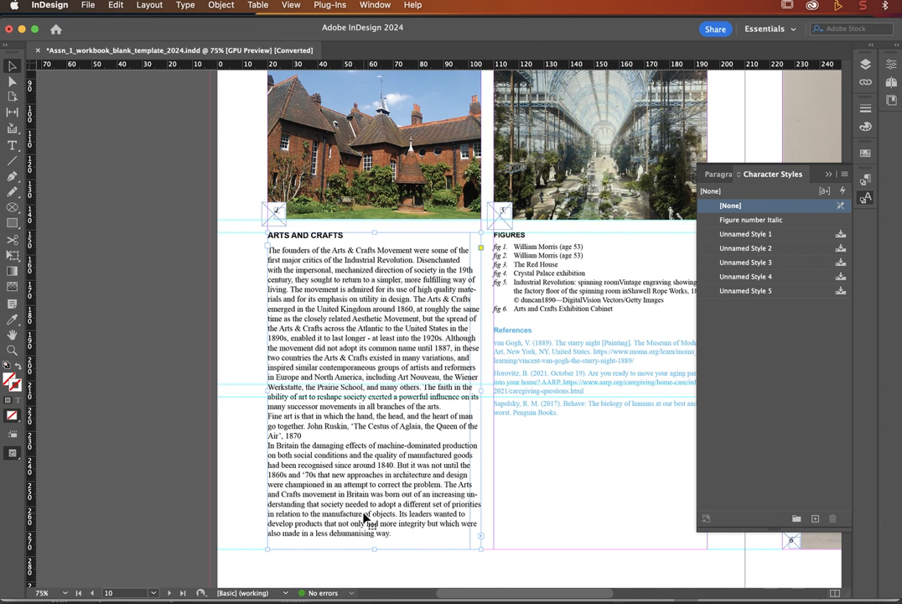
left_click_drag(376, 551, 376, 431)
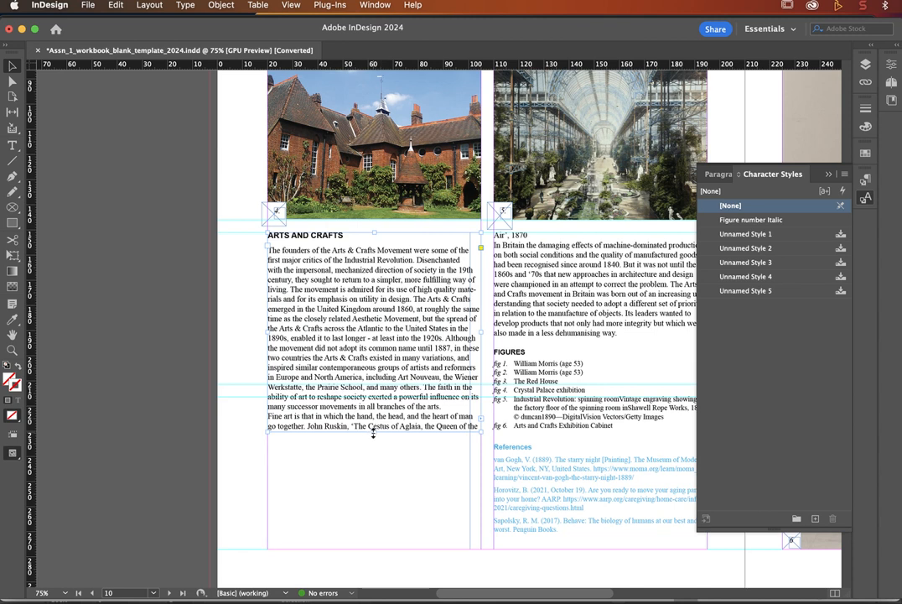
left_click_drag(373, 432, 371, 575)
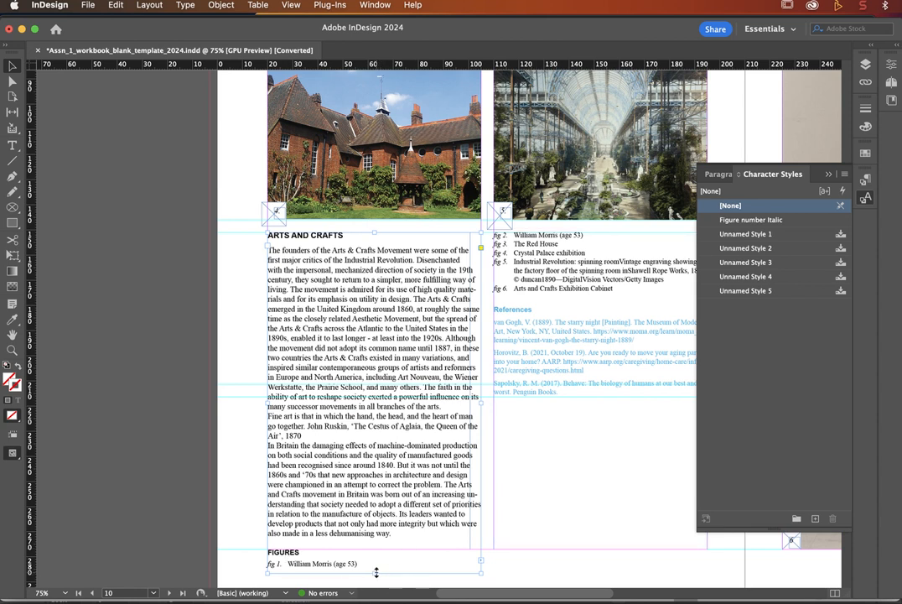
left_click_drag(376, 572, 378, 550)
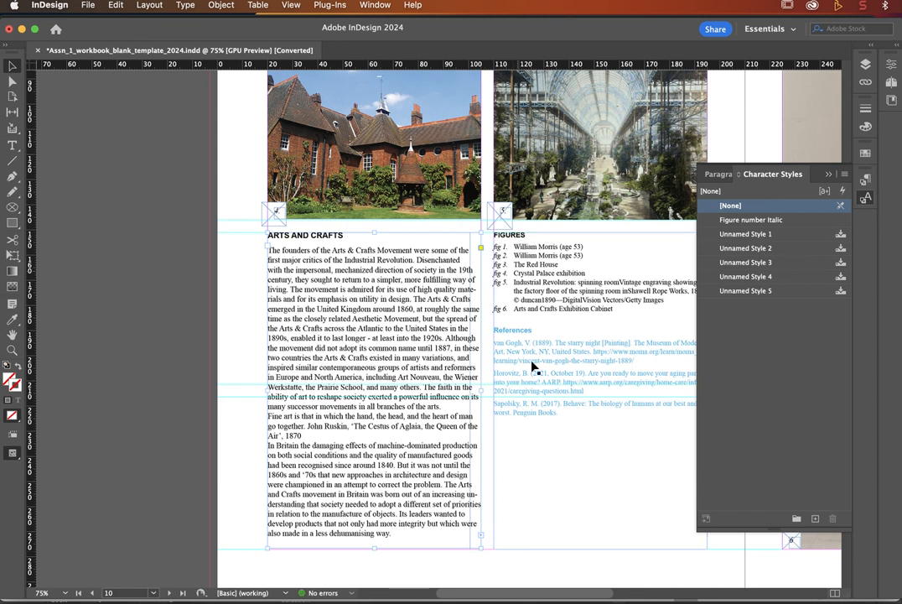
left_click(551, 496)
Step: Scroll down to the pages 12–13 spread to view its empty numbered image placeholder frames
scroll(550, 497, "right", 5)
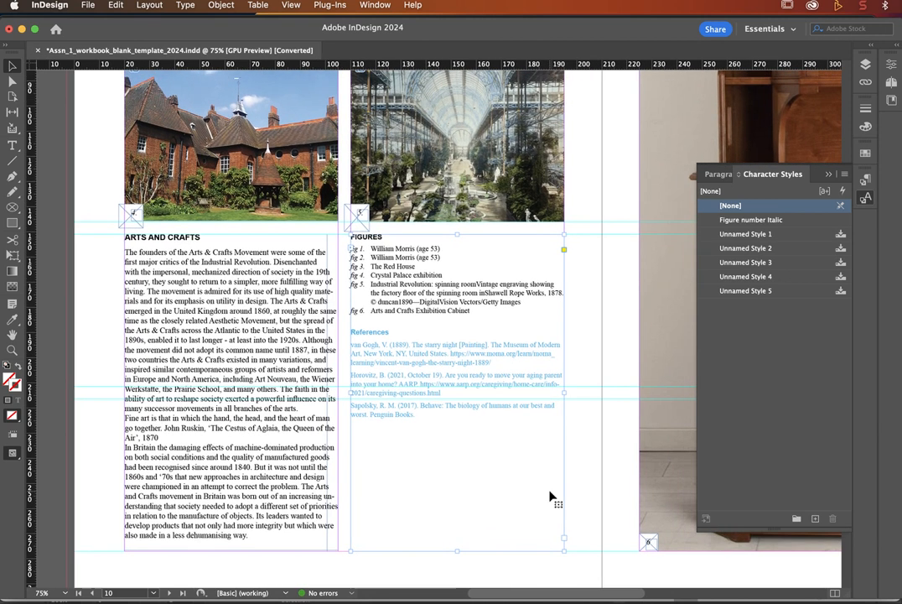
scroll(551, 496, "down", 7)
scroll(551, 497, "down", 15)
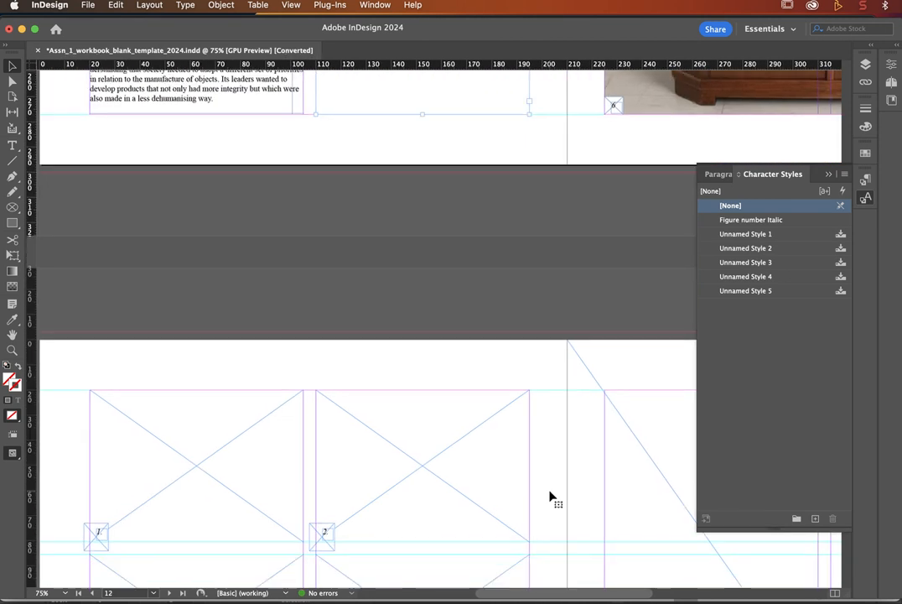
scroll(446, 415, "right", 10)
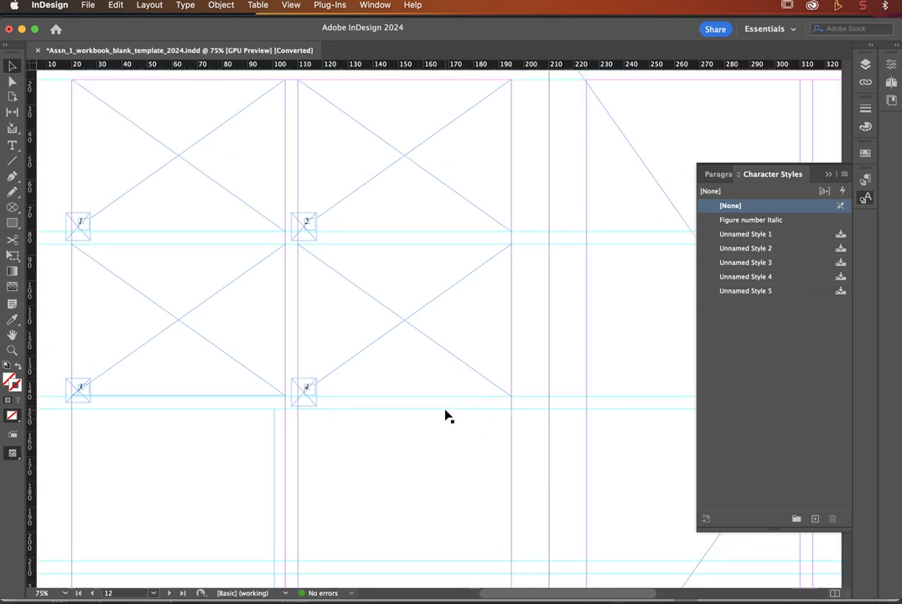
scroll(447, 415, "right", 2)
scroll(447, 415, "down", 2)
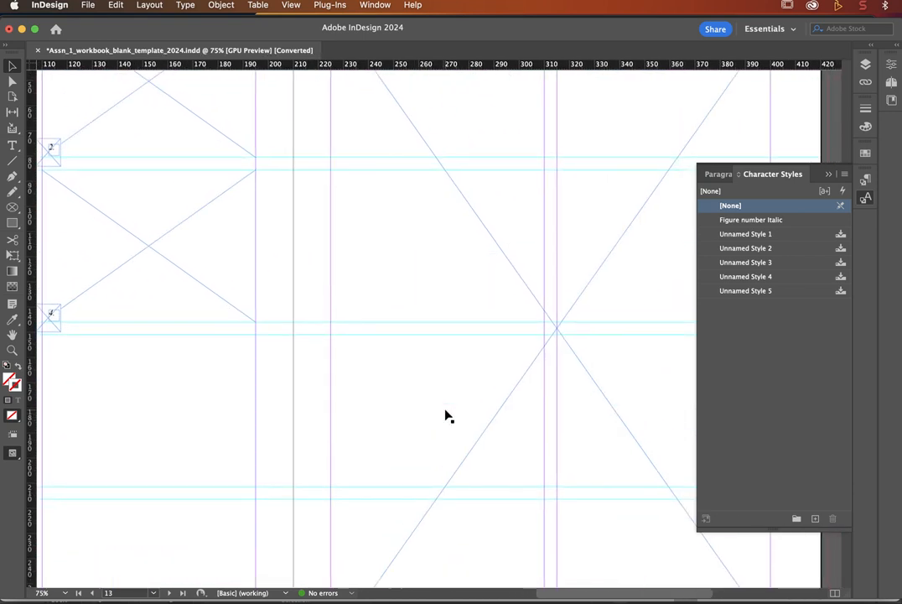
scroll(446, 415, "down", 1)
scroll(447, 415, "left", 5)
scroll(447, 415, "down", 1)
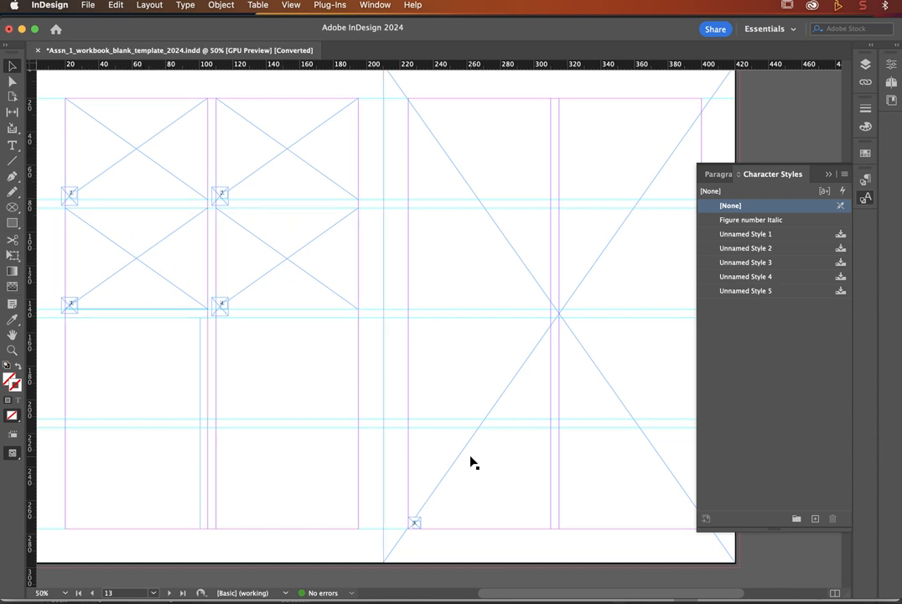
Step: Copy the Word text from 'Lino Cutting Process' through Fig 5 Final and return to InDesign
key("super+Tab")
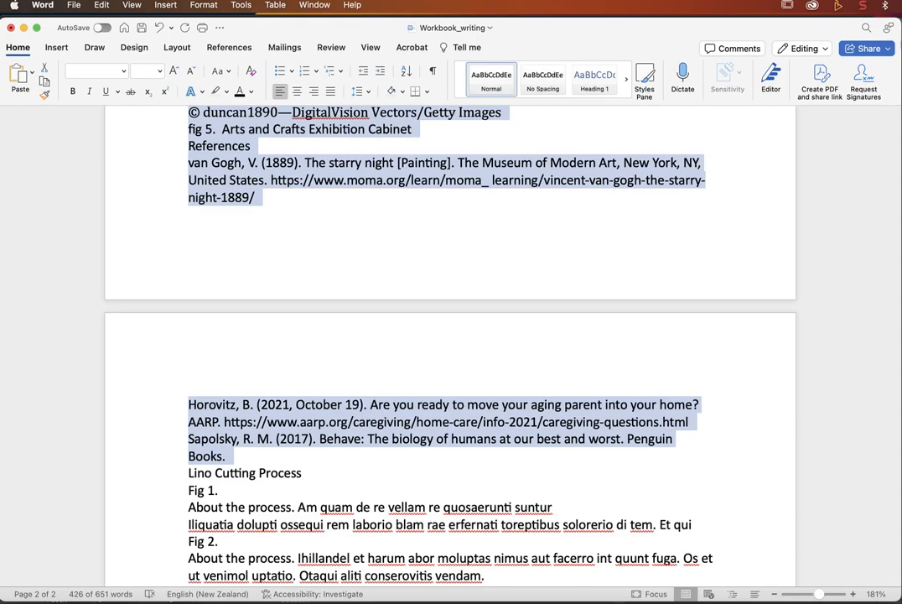
scroll(286, 497, "down", 2)
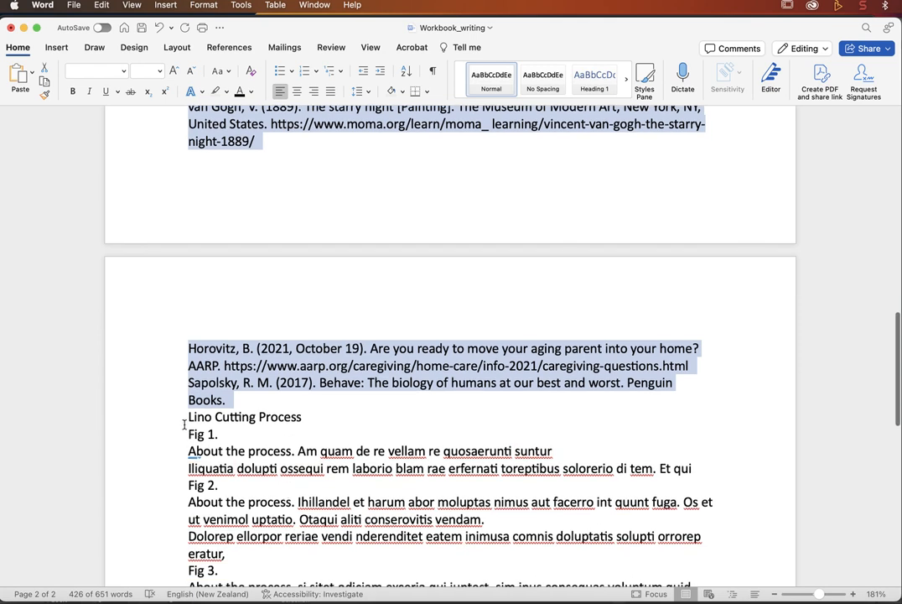
left_click_drag(189, 417, 295, 534)
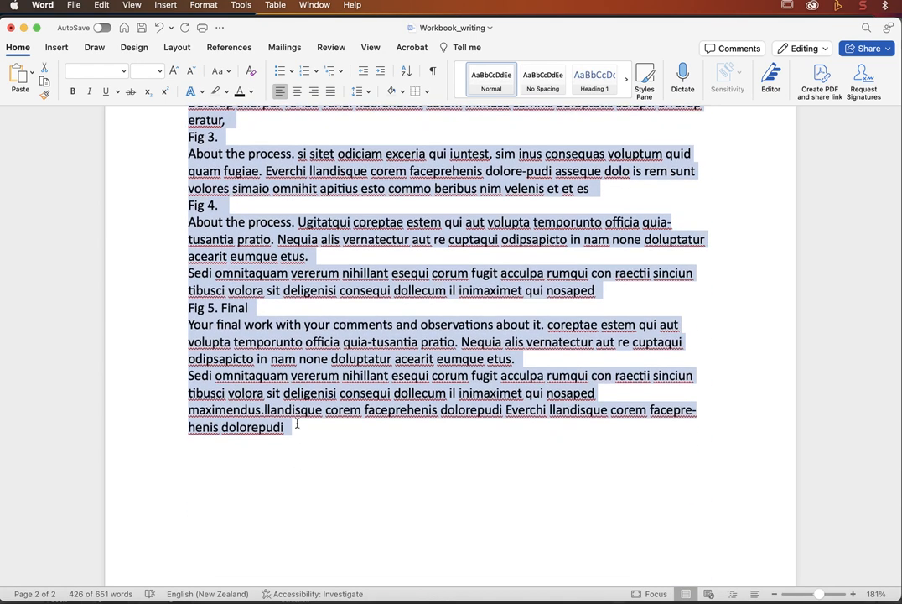
left_click_drag(297, 428, 296, 427)
key("super+Tab")
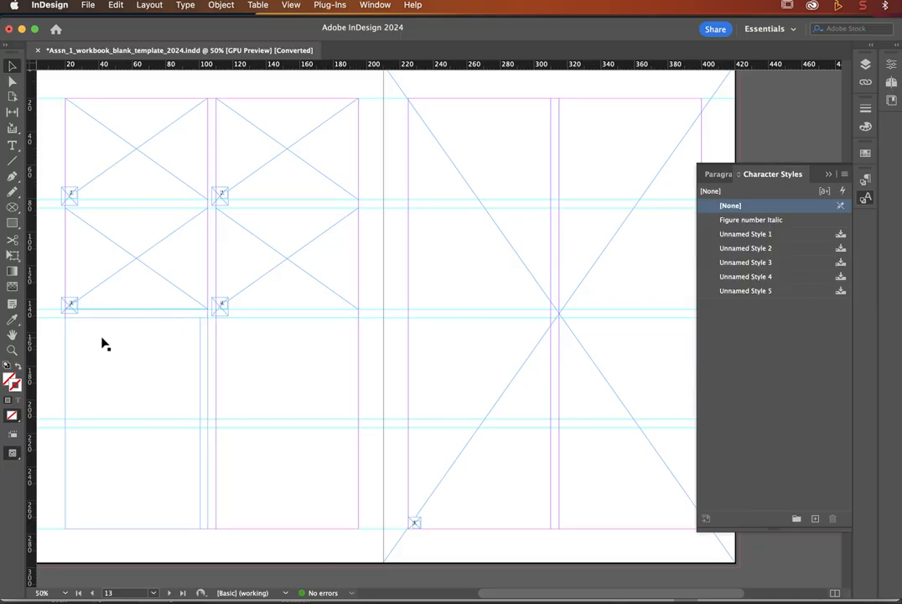
Step: Paste the Lino Cutting Process text into the empty lower-left text frame
key("t")
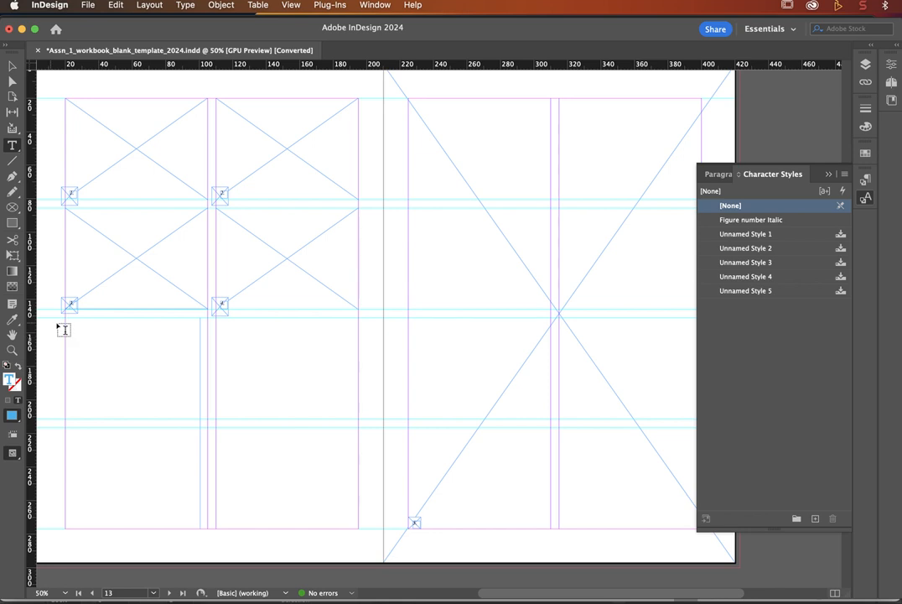
left_click(65, 329)
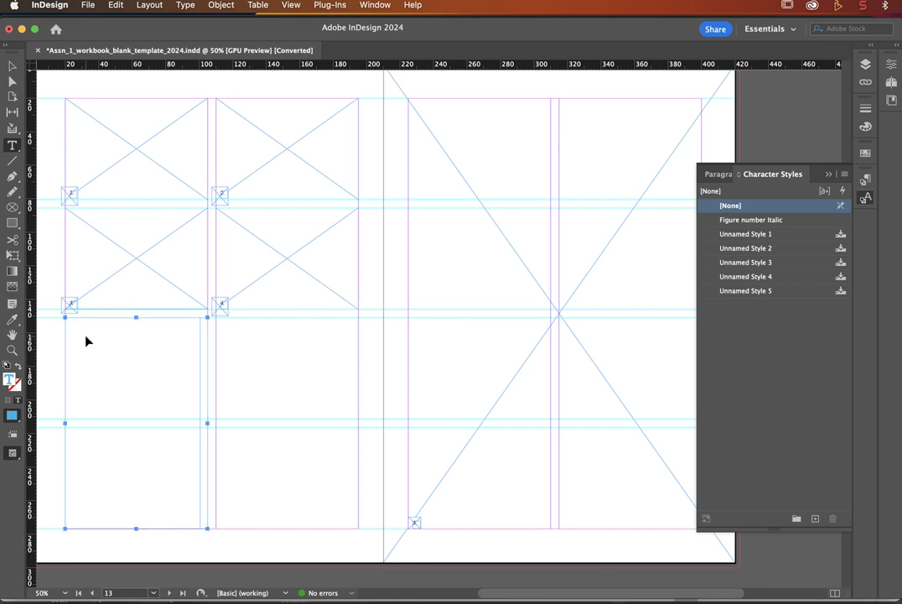
key("super+v")
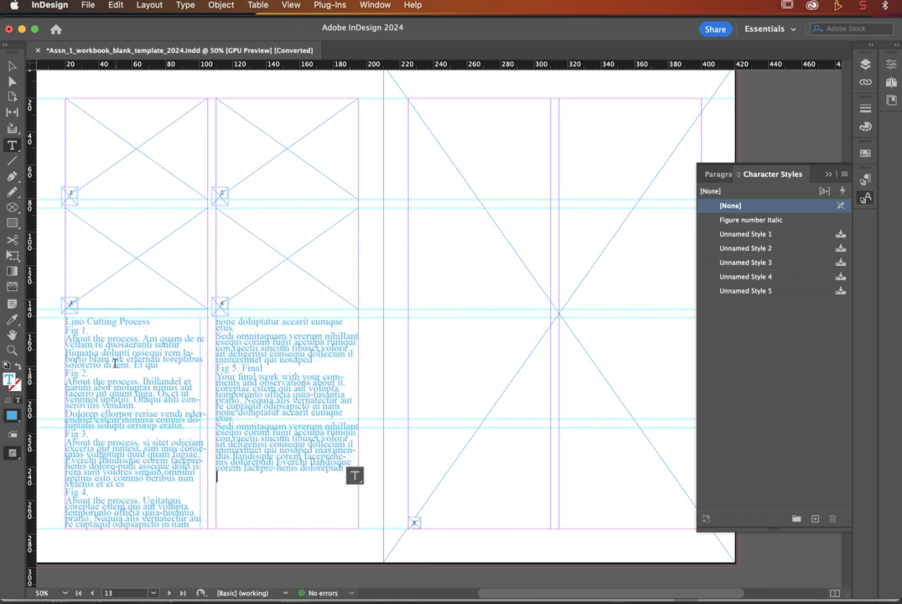
Step: Apply the Process body copy paragraph style to all the pasted text
left_click_drag(239, 482, 96, 310)
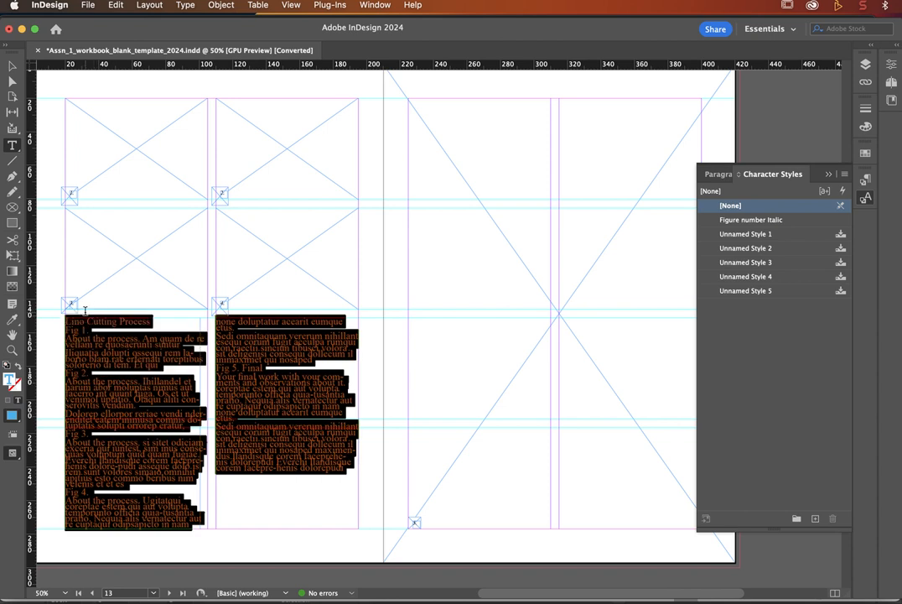
left_click(721, 176)
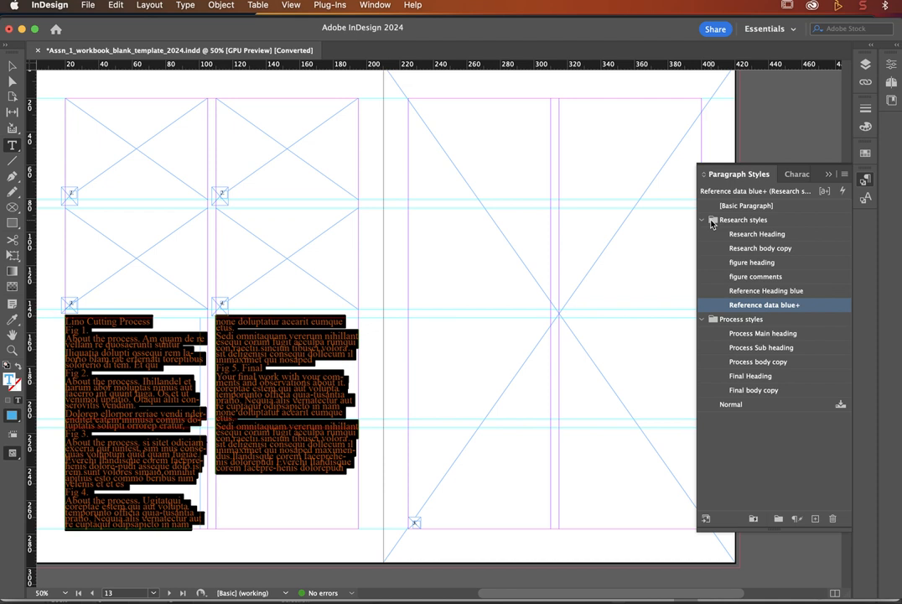
left_click(703, 219)
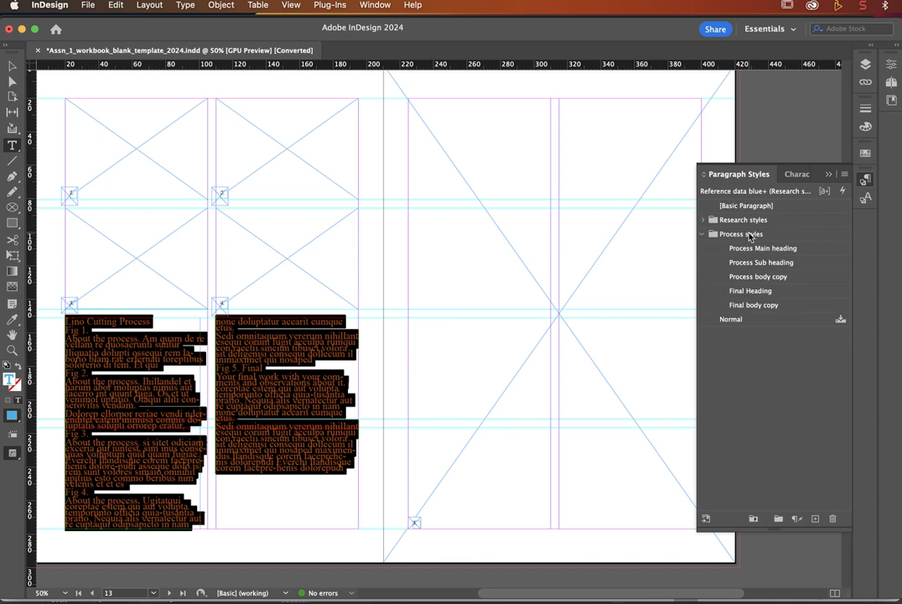
left_click(769, 277)
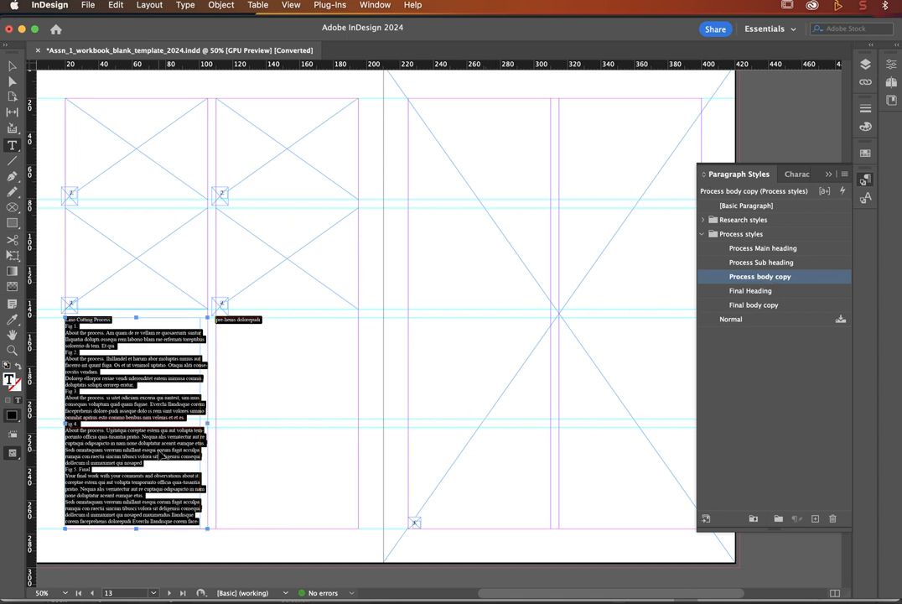
Step: Make 'Lino Cutting Process' a Process Main heading
key("super+equal")
key("super+equal")
key("super+equal")
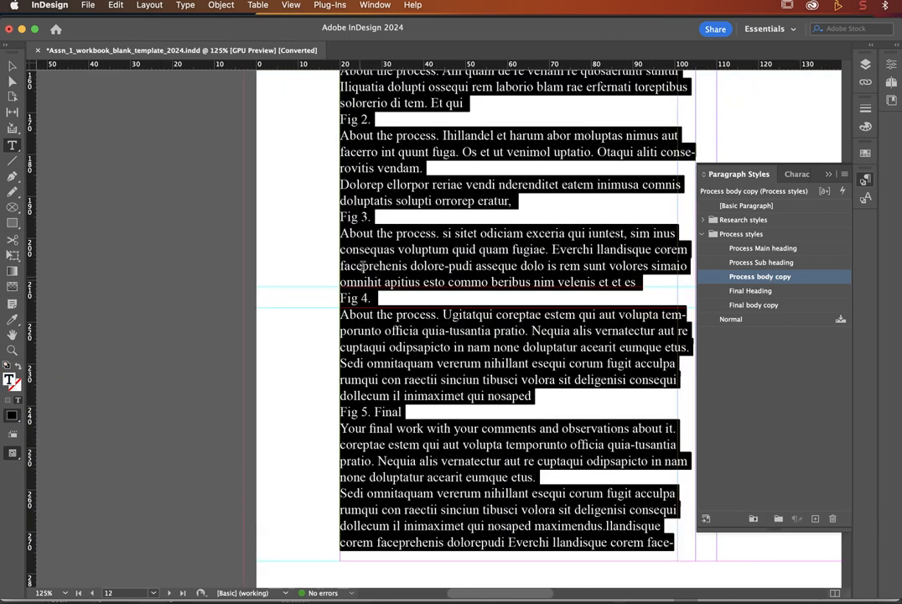
scroll(362, 264, "up", 8)
scroll(362, 264, "right", 3)
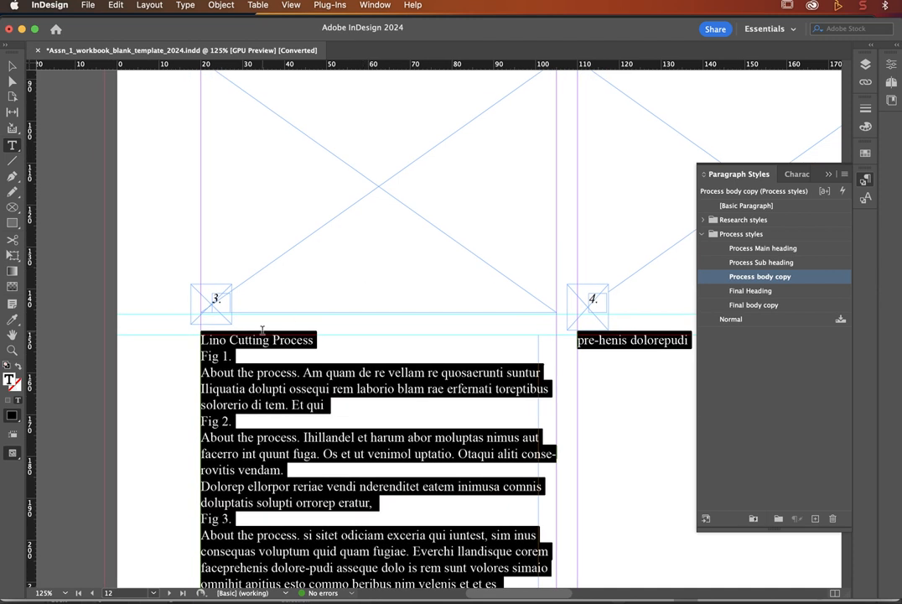
left_click(262, 332)
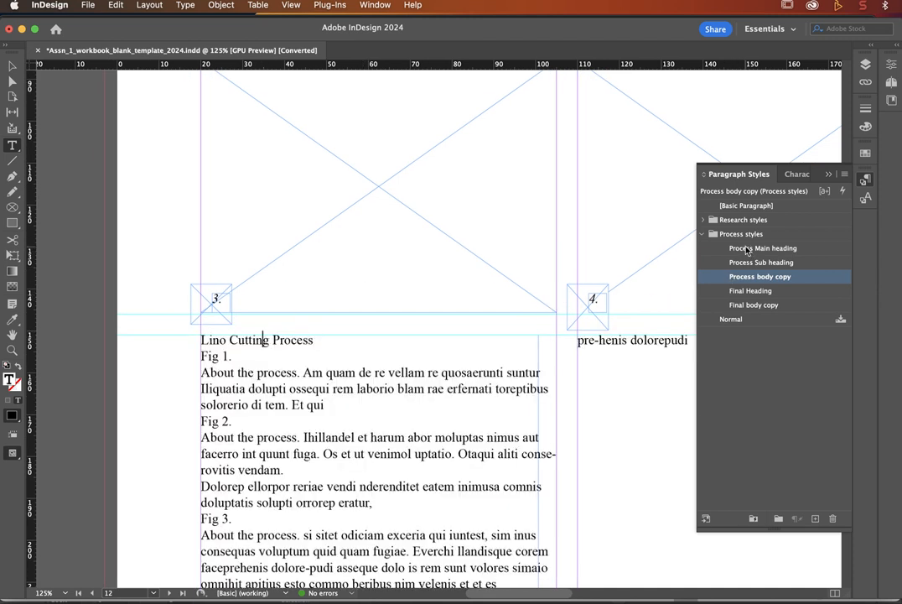
left_click(746, 248)
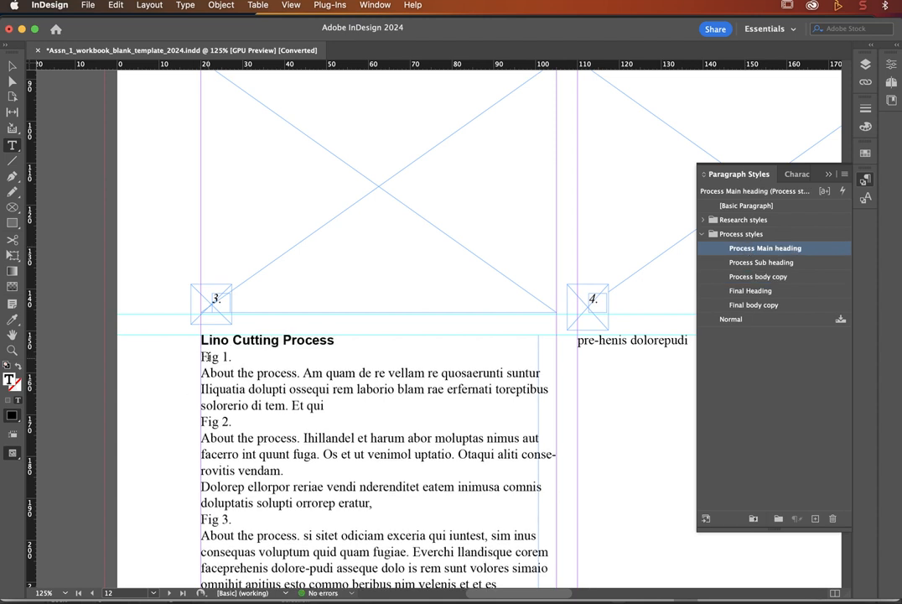
Step: Give the Fig 1., Fig 2., Fig 3. and Fig 4. lines the Process Sub heading style
left_click(208, 356)
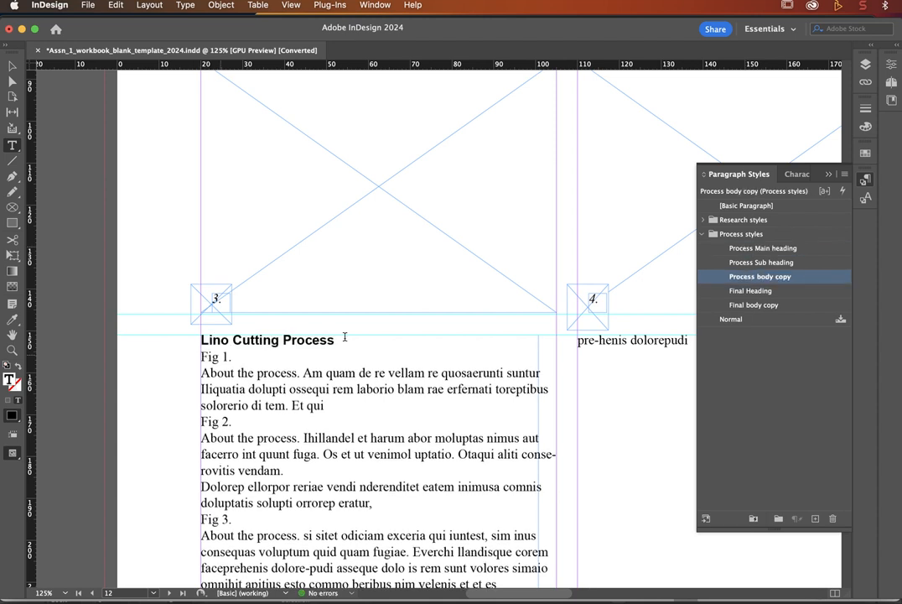
left_click(746, 264)
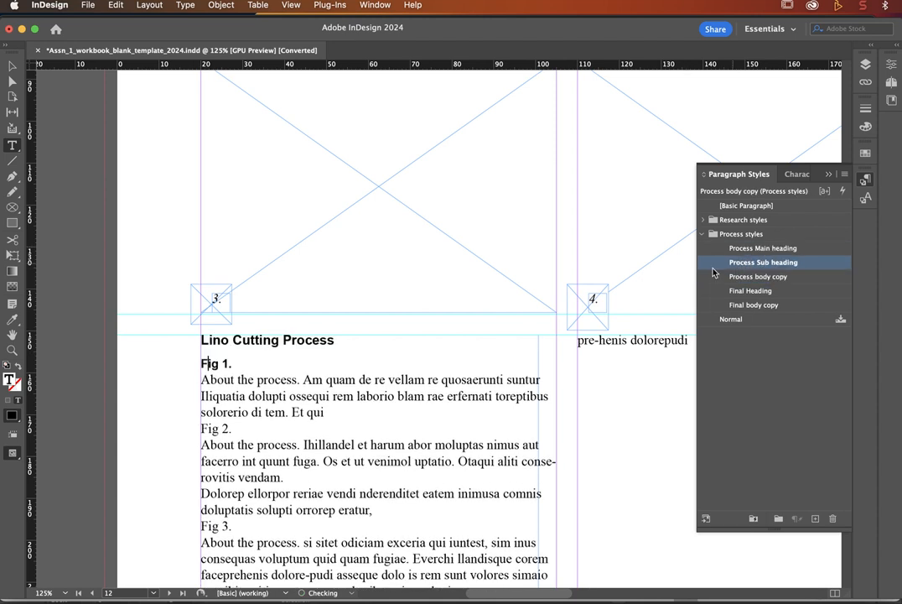
left_click(209, 429)
left_click(767, 263)
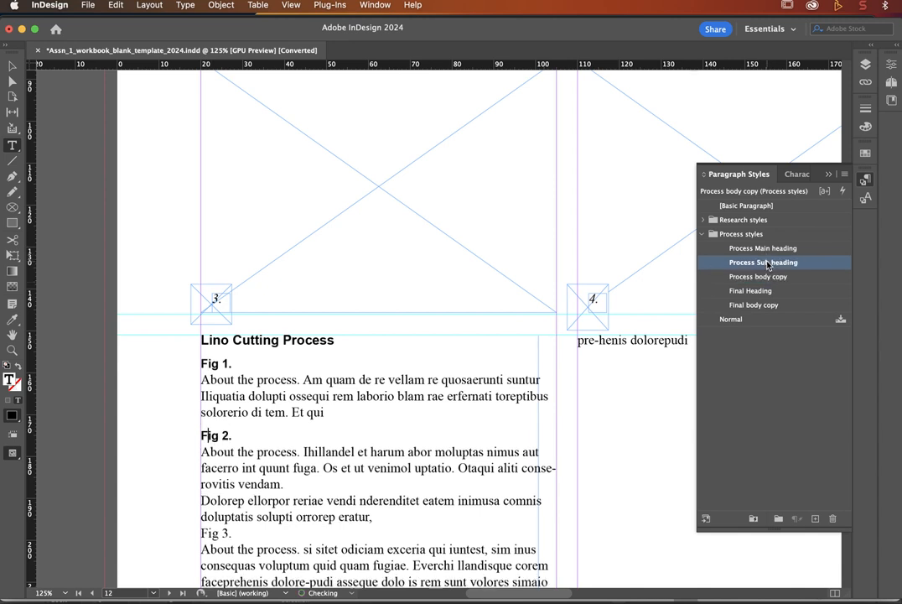
scroll(228, 474, "down", 5)
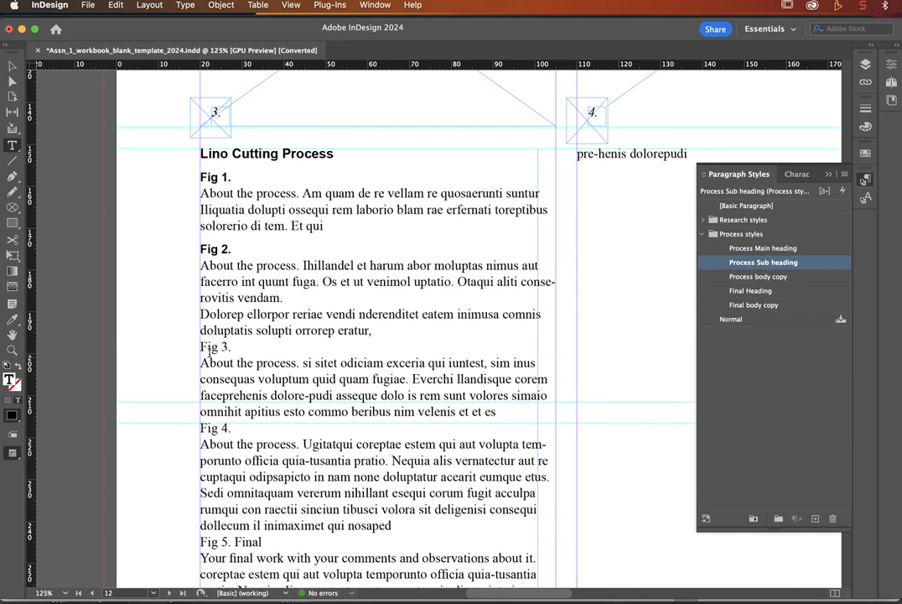
left_click(212, 346)
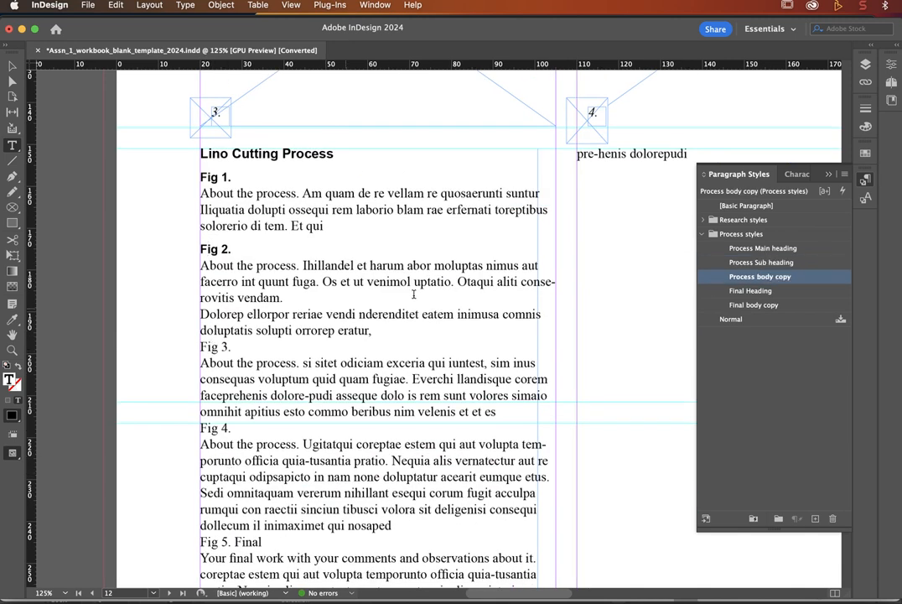
left_click(767, 262)
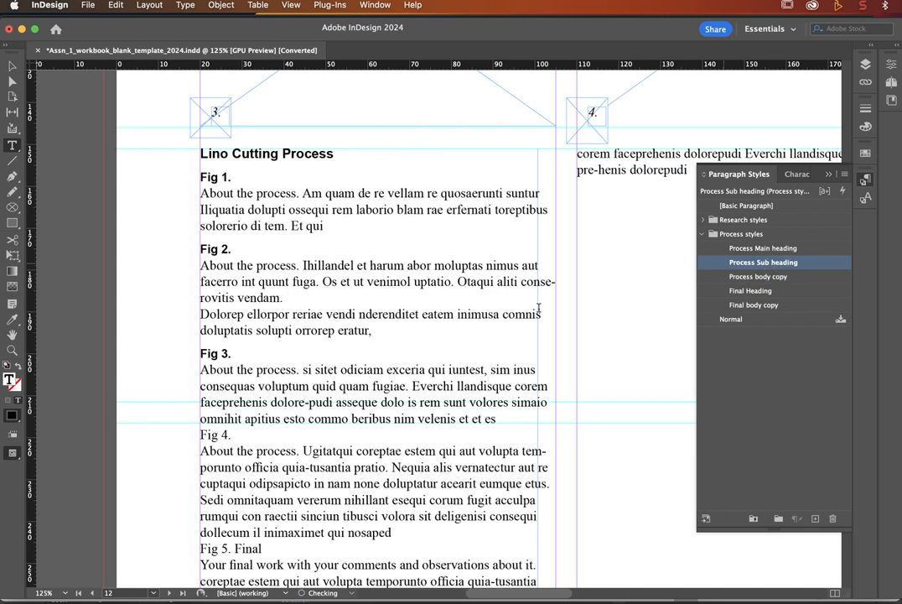
left_click(212, 434)
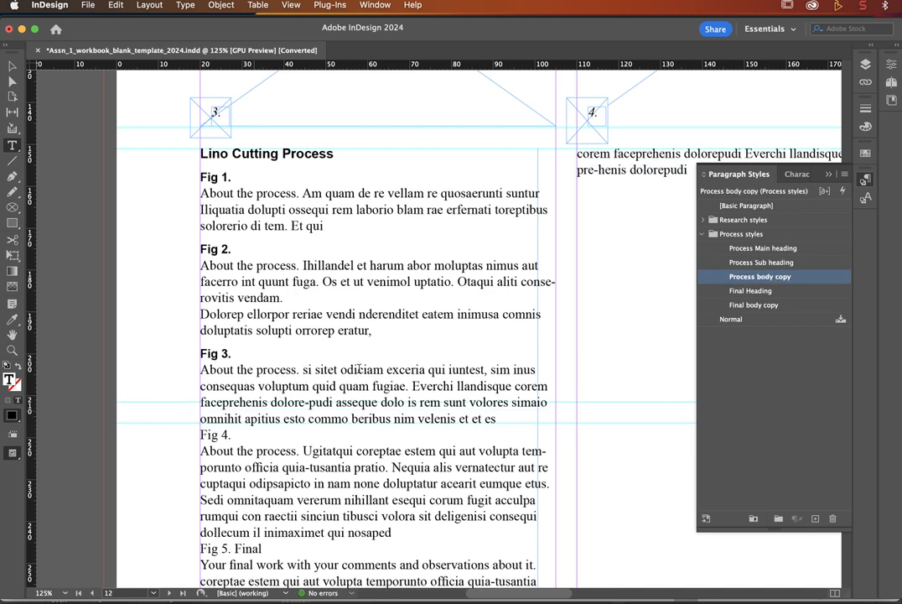
left_click(752, 263)
Step: Put the 'Dolorep ellorpor' text on its own line under Fig 2's body, with no blank line
scroll(386, 383, "down", 5)
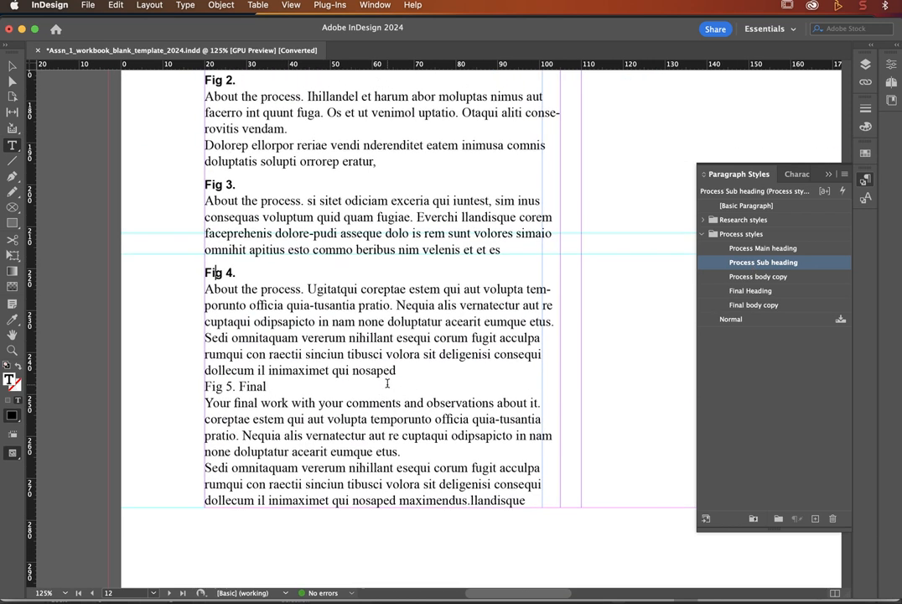
scroll(262, 220, "up", 6)
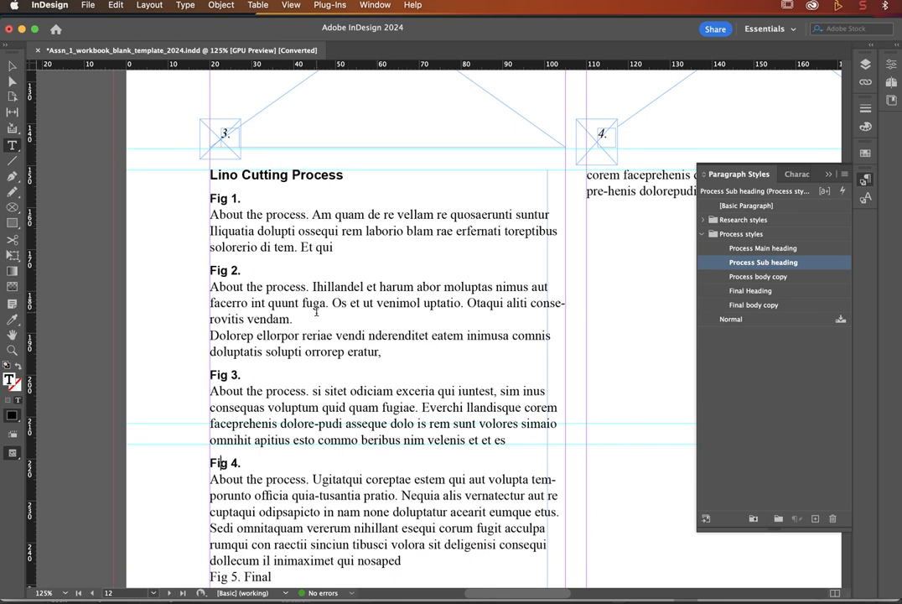
scroll(292, 336, "down", 6)
scroll(318, 360, "up", 5)
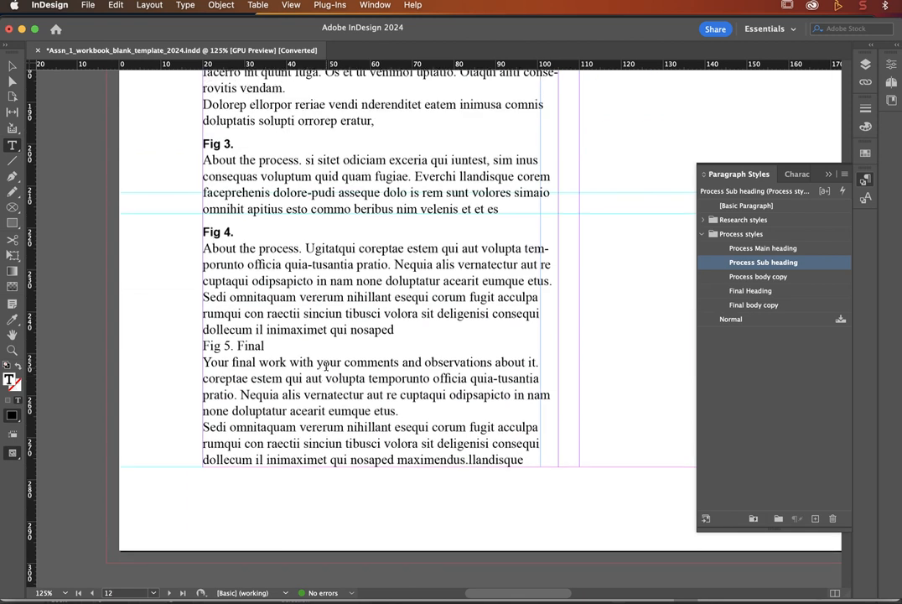
scroll(324, 365, "up", 5)
scroll(247, 363, "down", 4)
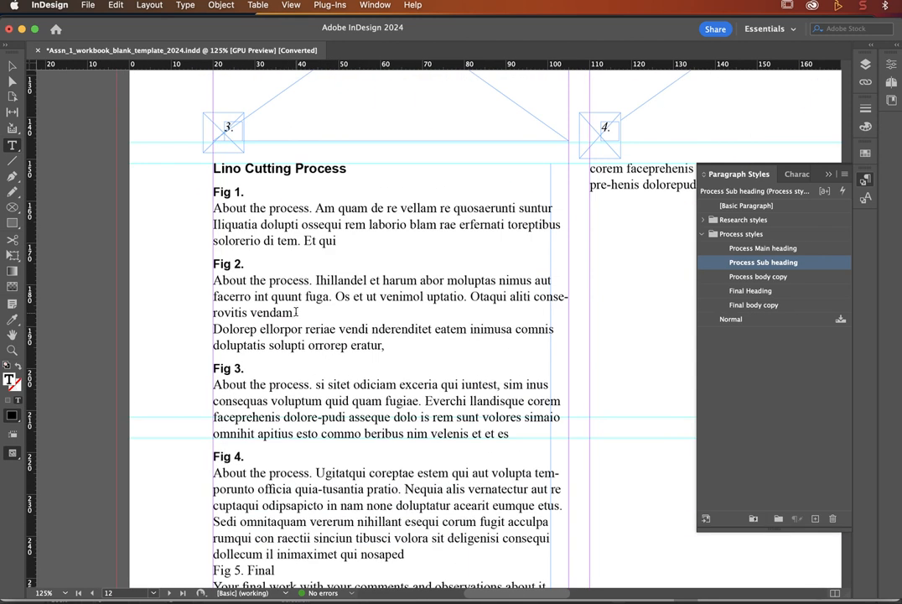
left_click(216, 328)
key("BackSpace")
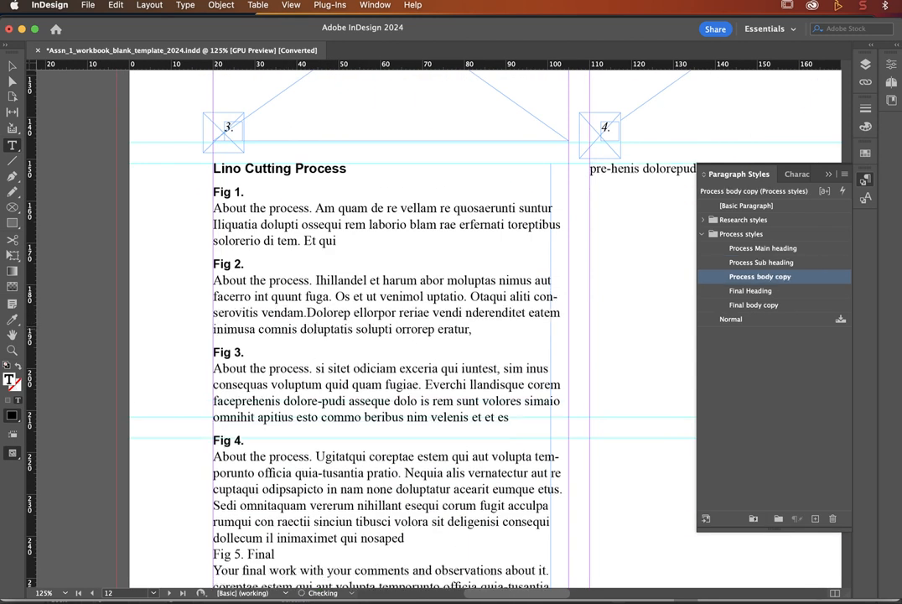
key("Return")
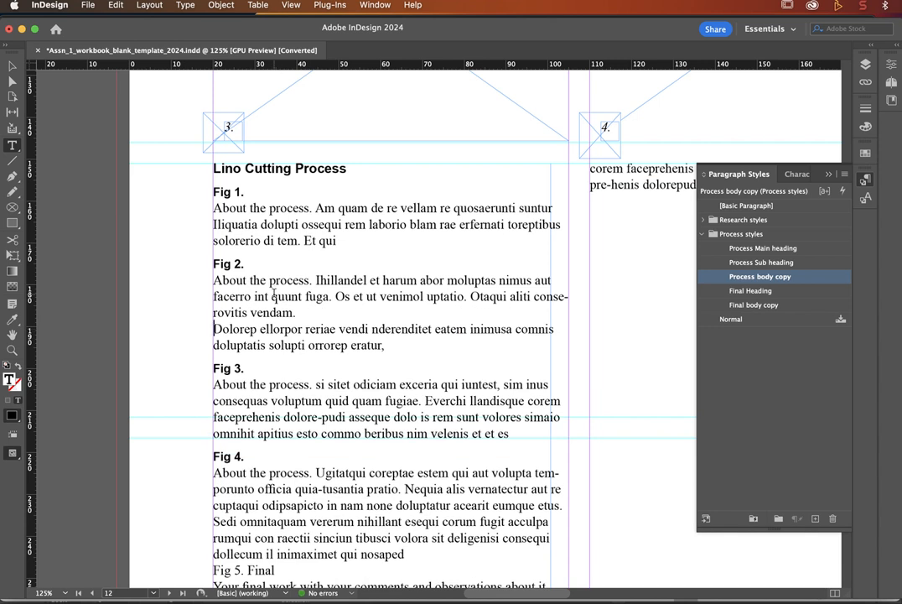
key("Return")
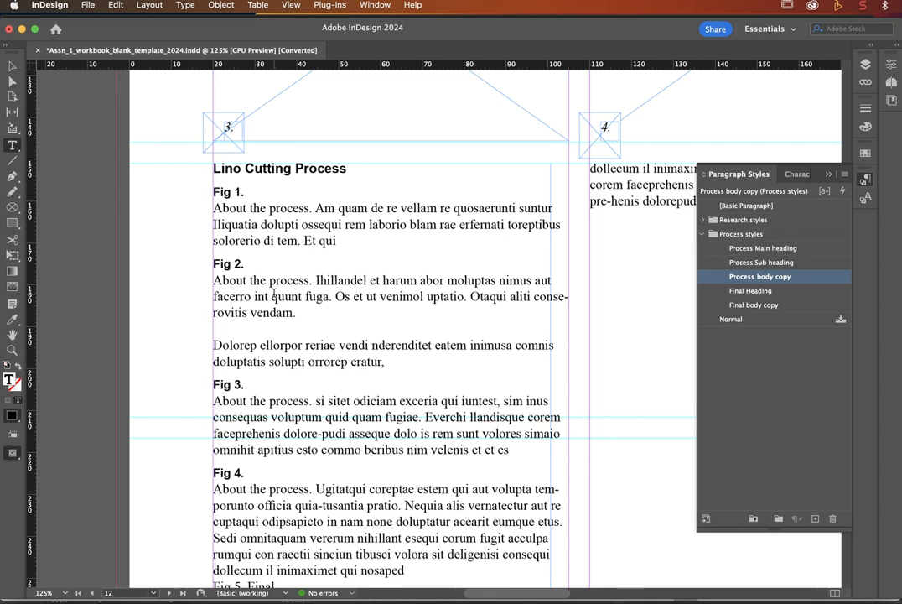
key("BackSpace")
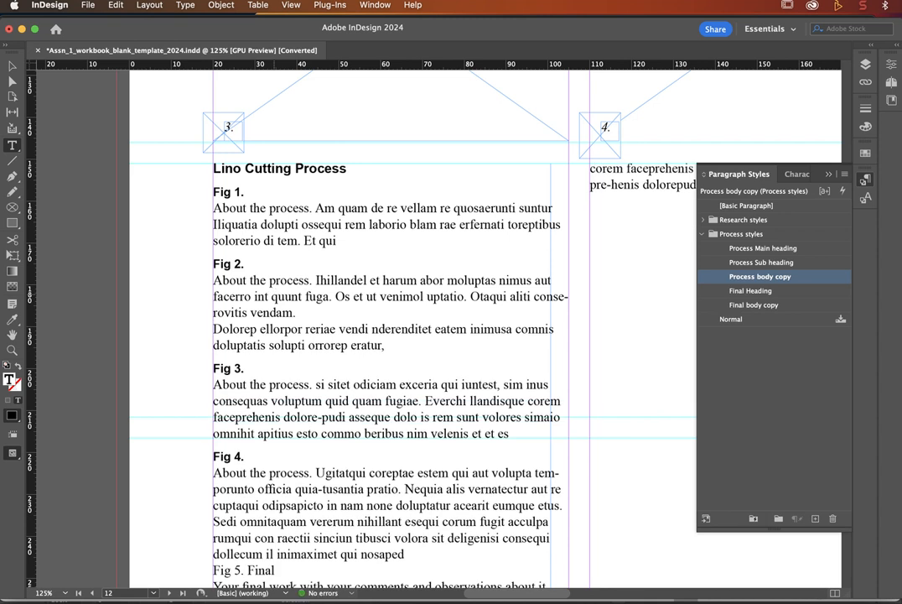
key("BackSpace")
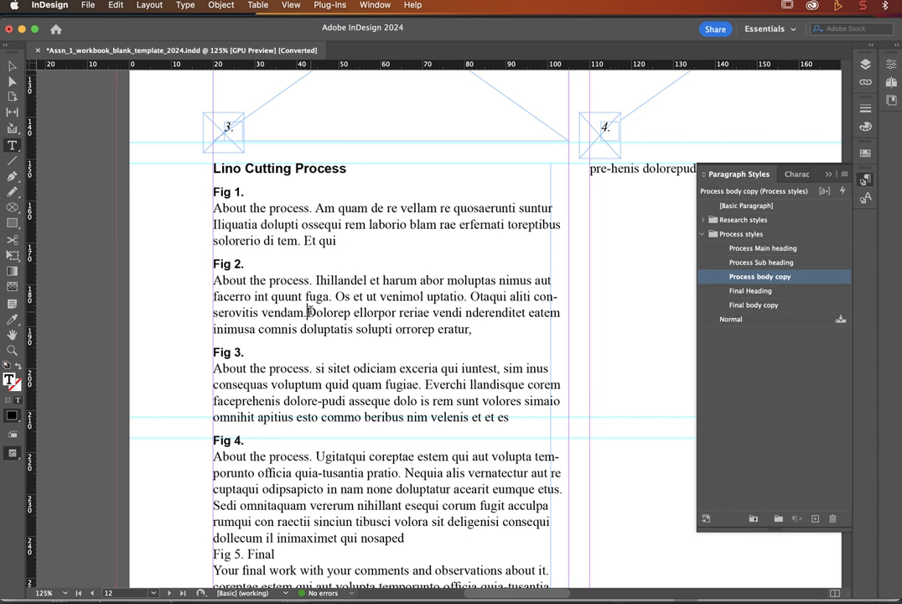
key("Return")
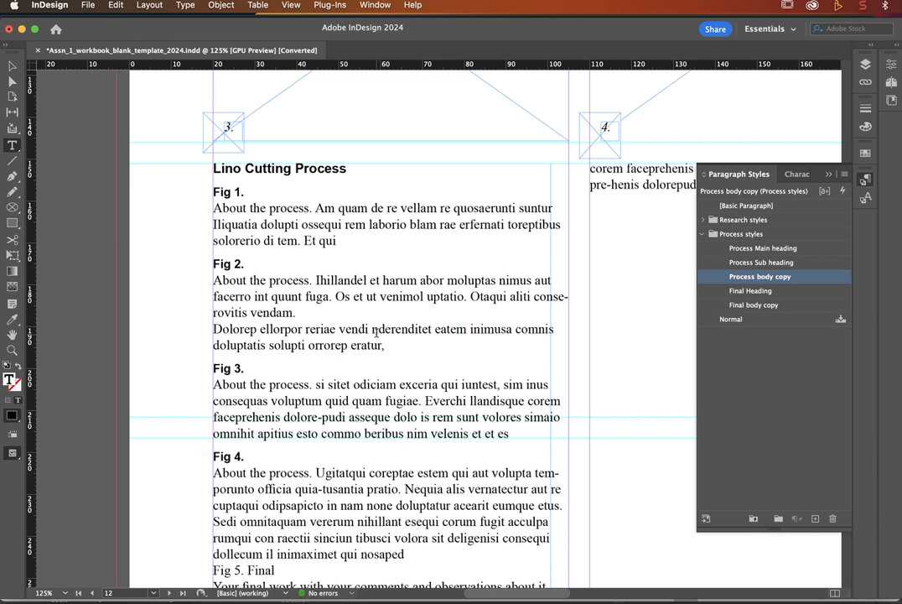
Step: Rejoin the accidentally split Fig 4. heading into a single line
scroll(311, 310, "down", 5)
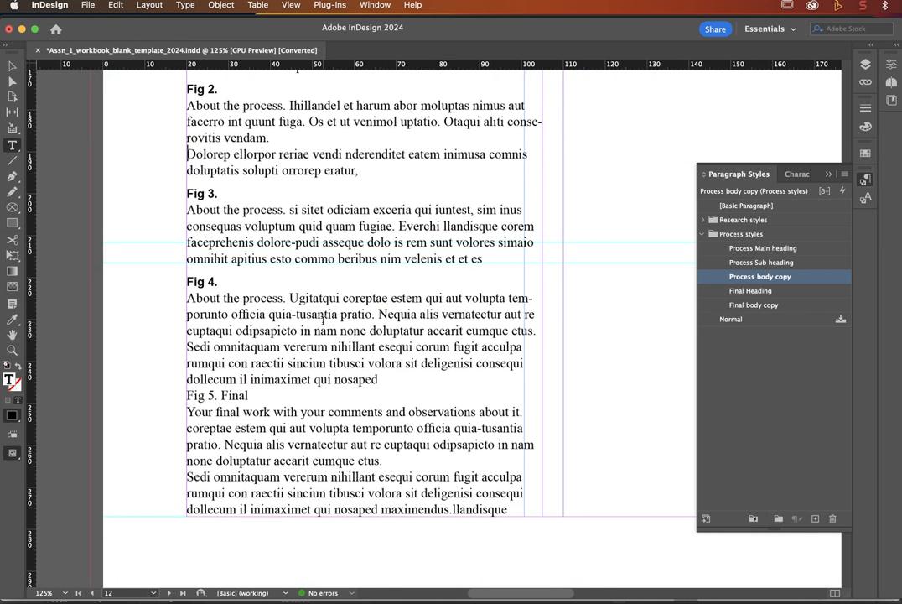
scroll(239, 327, "down", 2)
scroll(227, 285, "left", 2)
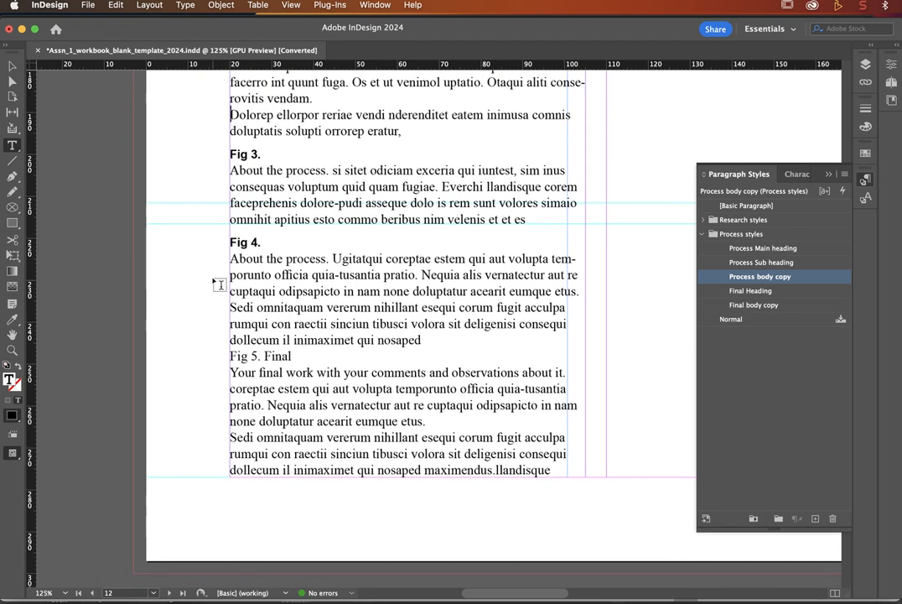
left_click(240, 242)
scroll(241, 243, "up", 3)
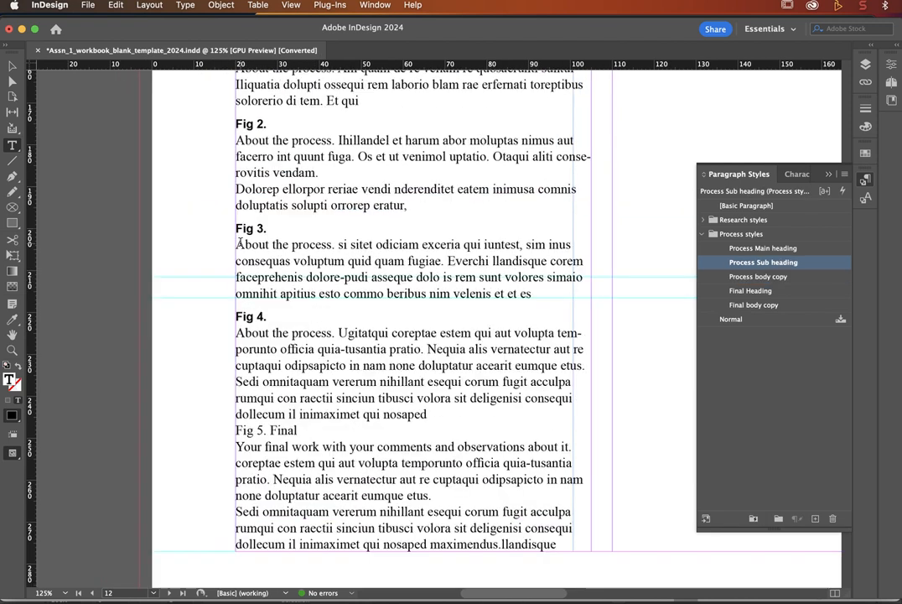
key("Return")
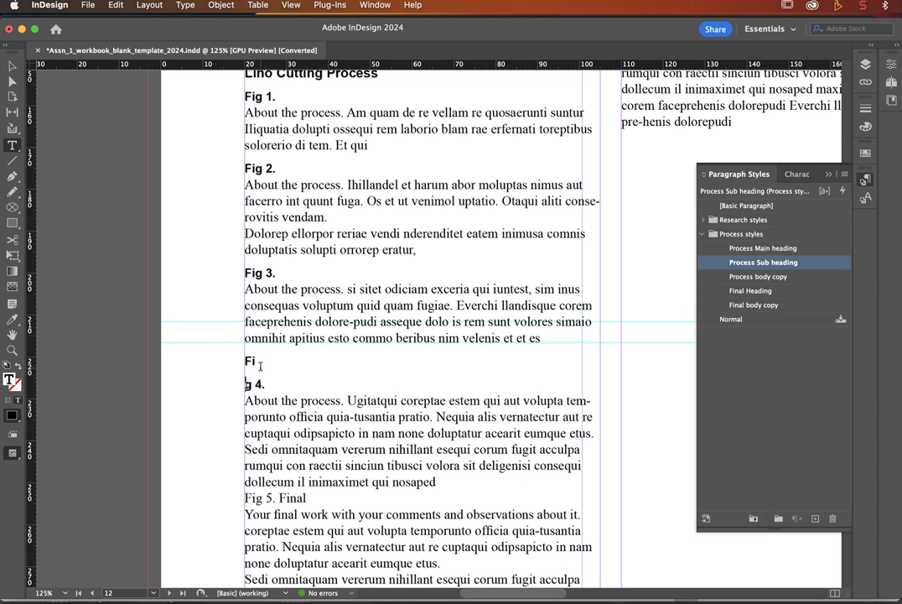
key("BackSpace")
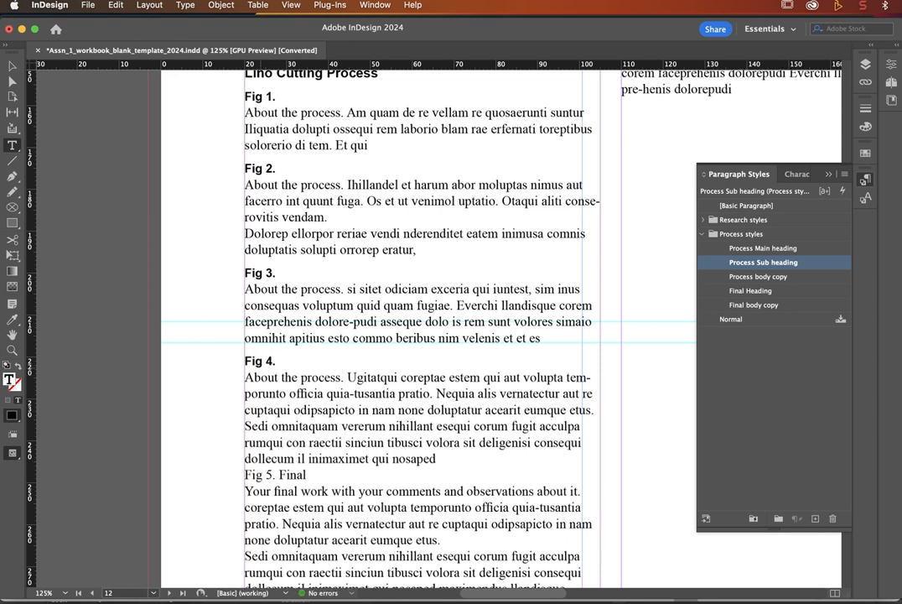
key("Return")
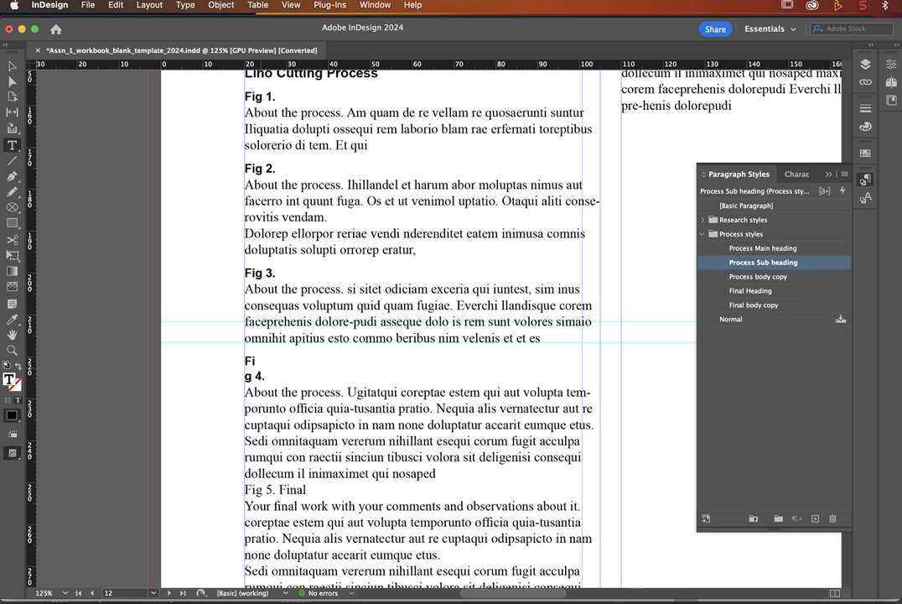
left_click(245, 376)
key("BackSpace")
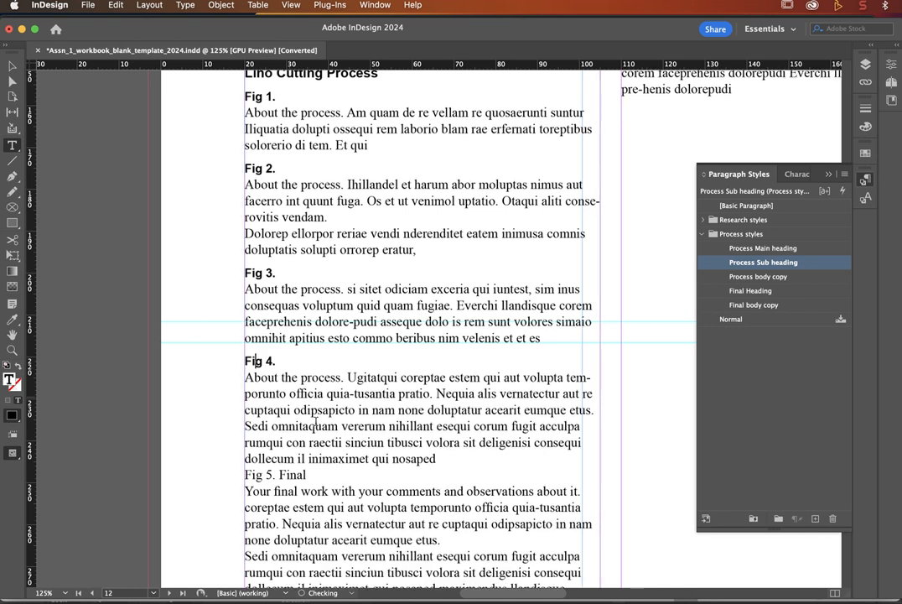
scroll(306, 452, "down", 5)
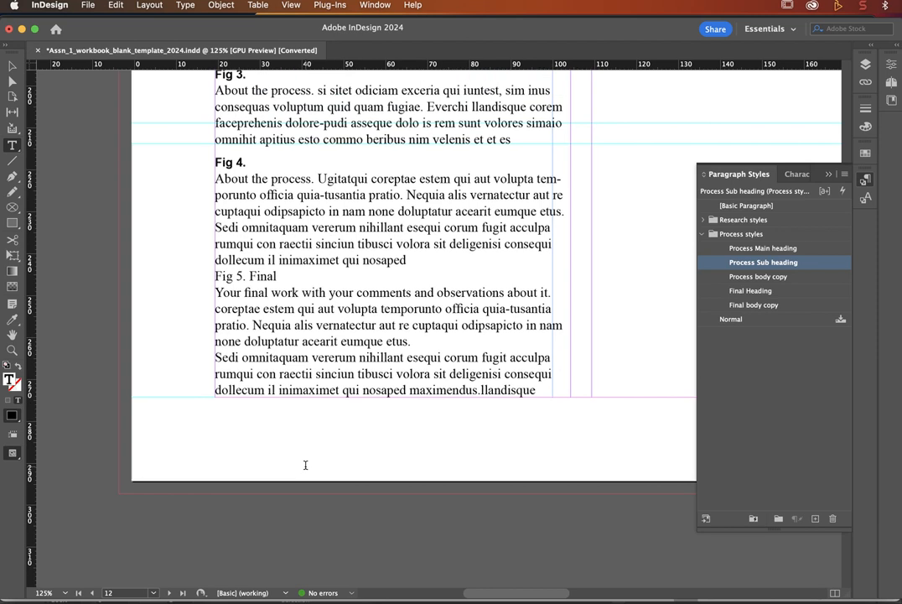
scroll(305, 465, "up", 2)
left_click(235, 326)
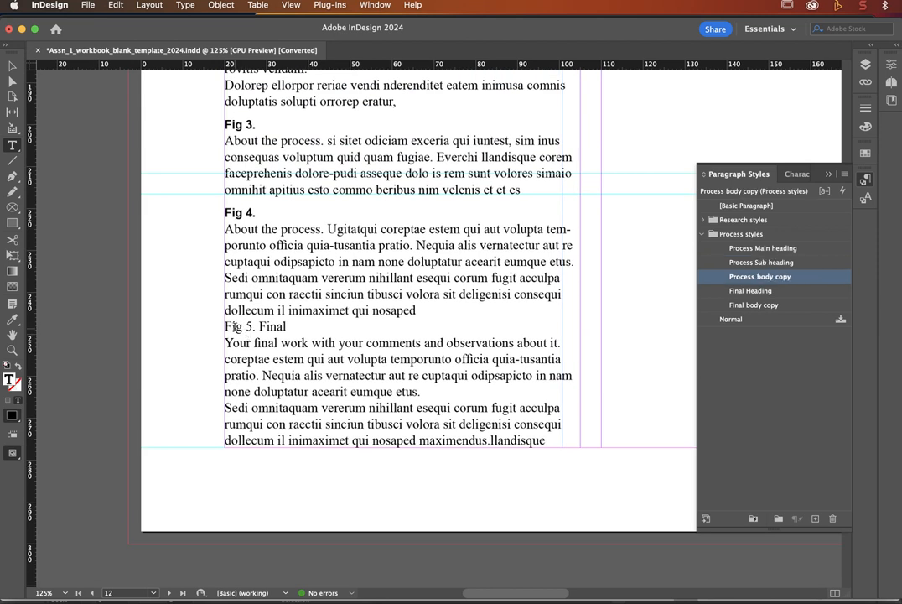
Step: Style Fig 5. Final as Final Heading and its first body paragraph as Final body copy
left_click(761, 291)
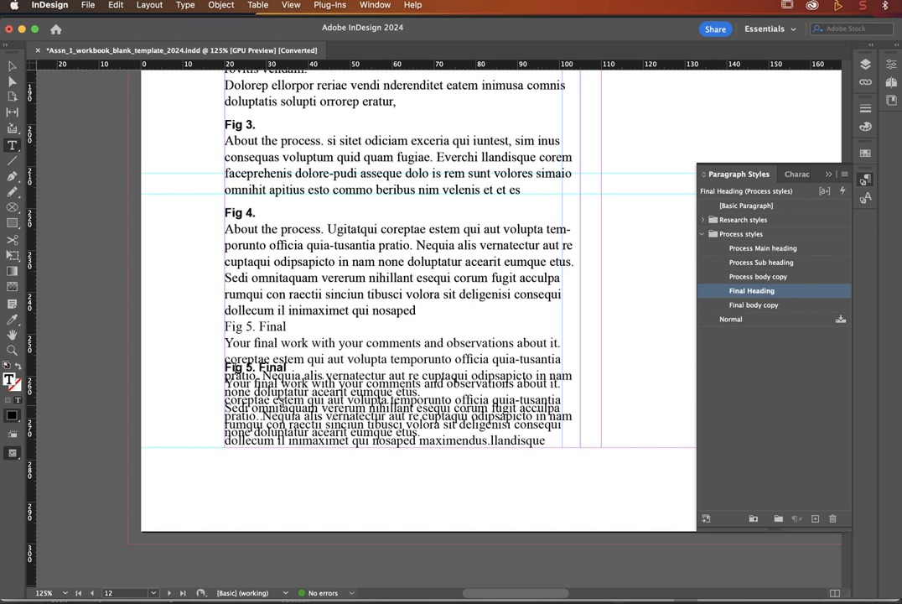
scroll(351, 403, "down", 10)
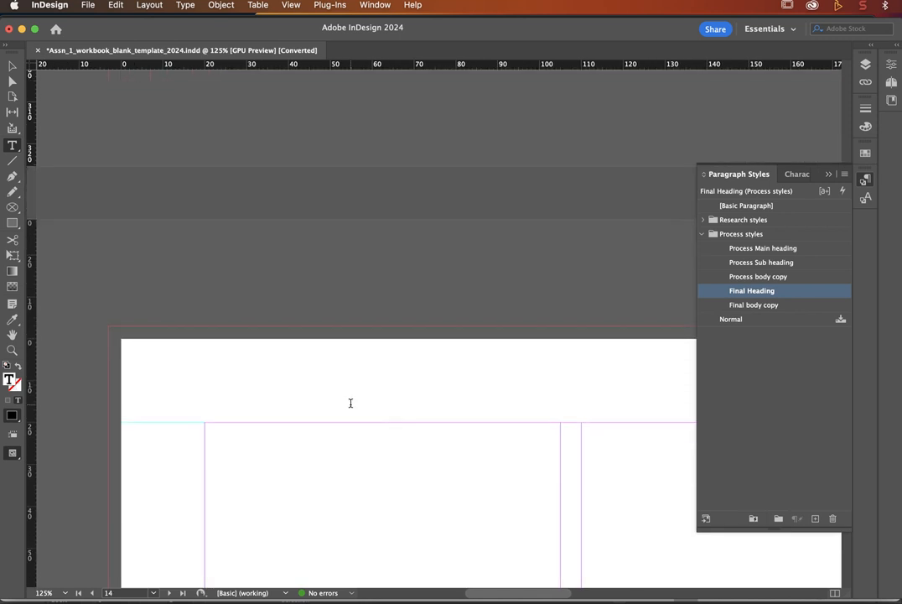
scroll(350, 402, "up", 5)
scroll(350, 403, "up", 3)
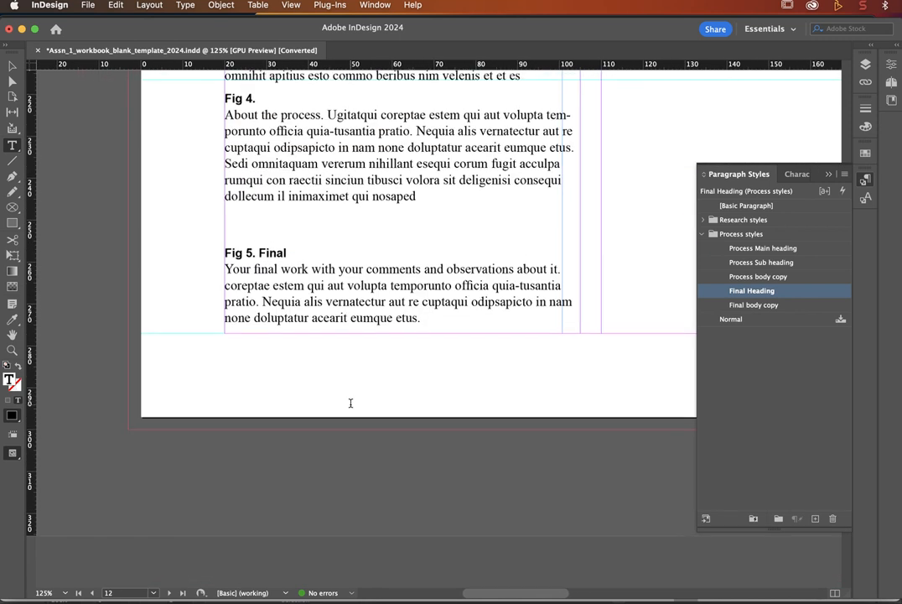
scroll(358, 398, "up", 2)
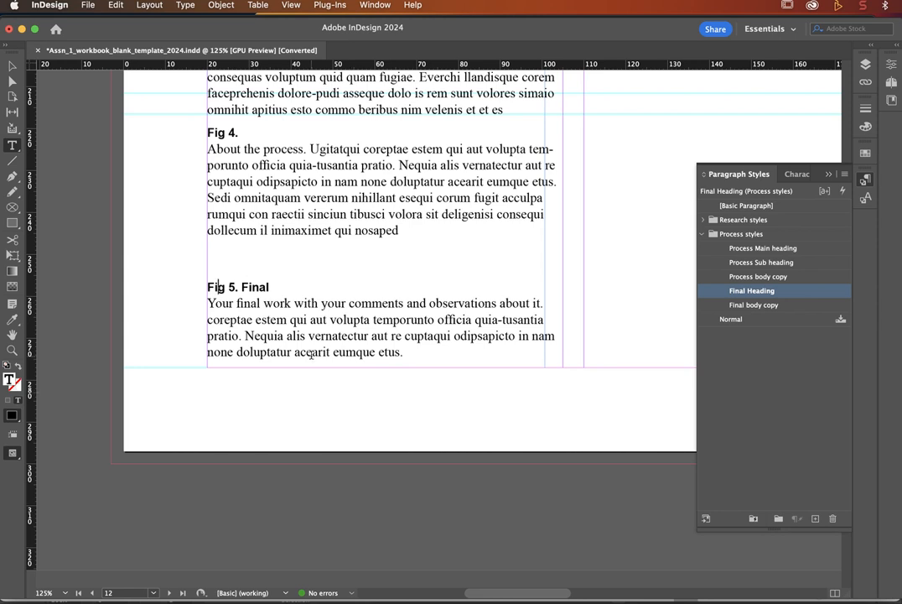
left_click(283, 303)
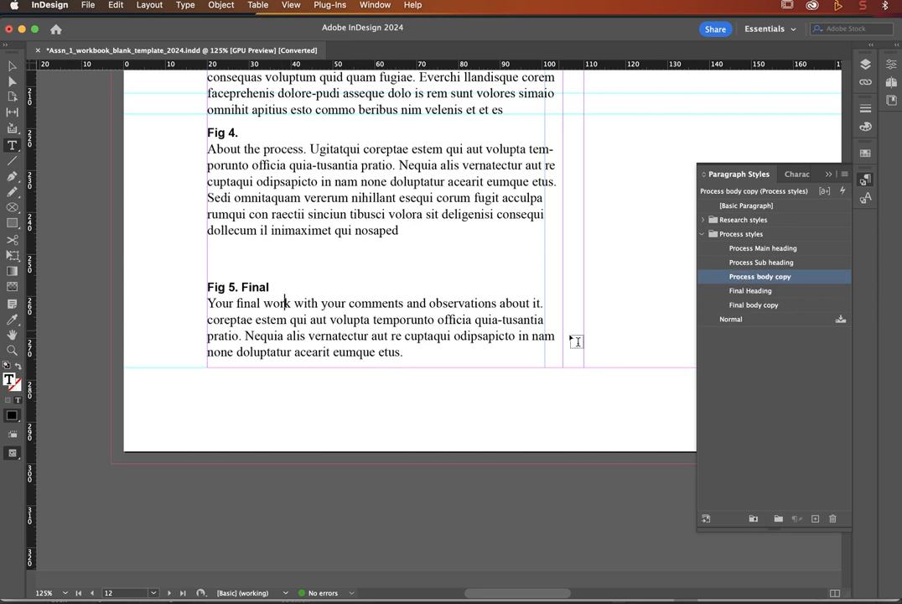
left_click(758, 305)
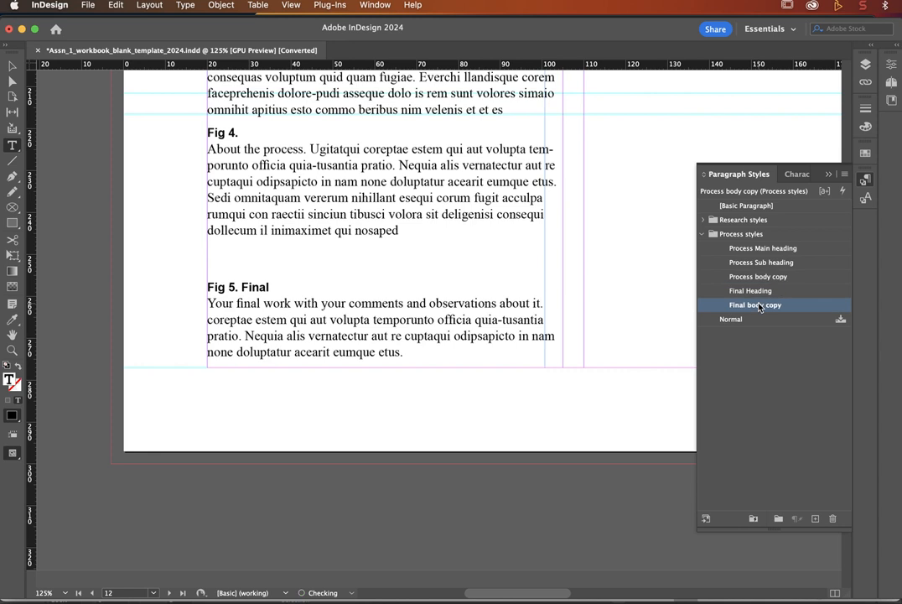
Step: Shorten the text frame so the Fig 5 section flows into the right-hand column
left_click(12, 66)
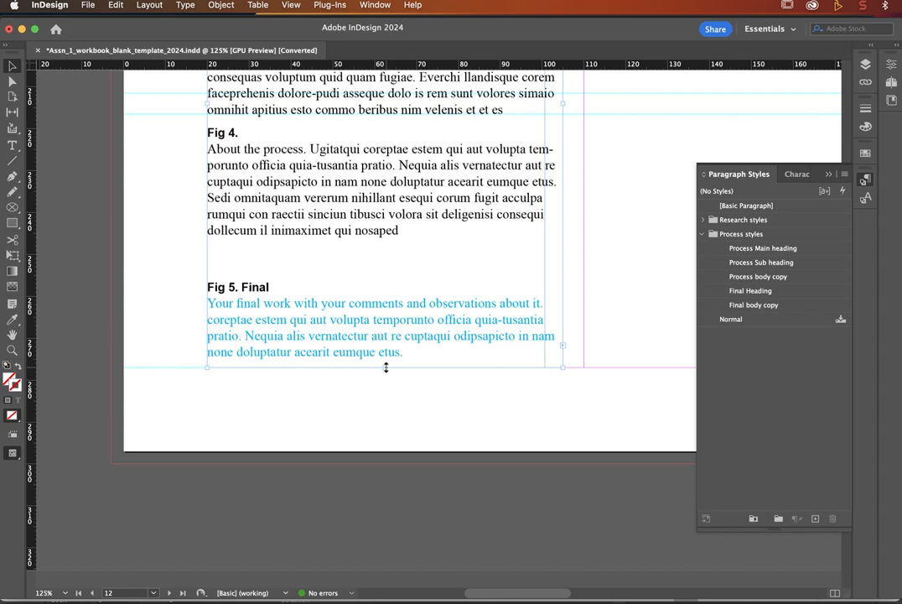
left_click_drag(385, 367, 383, 282)
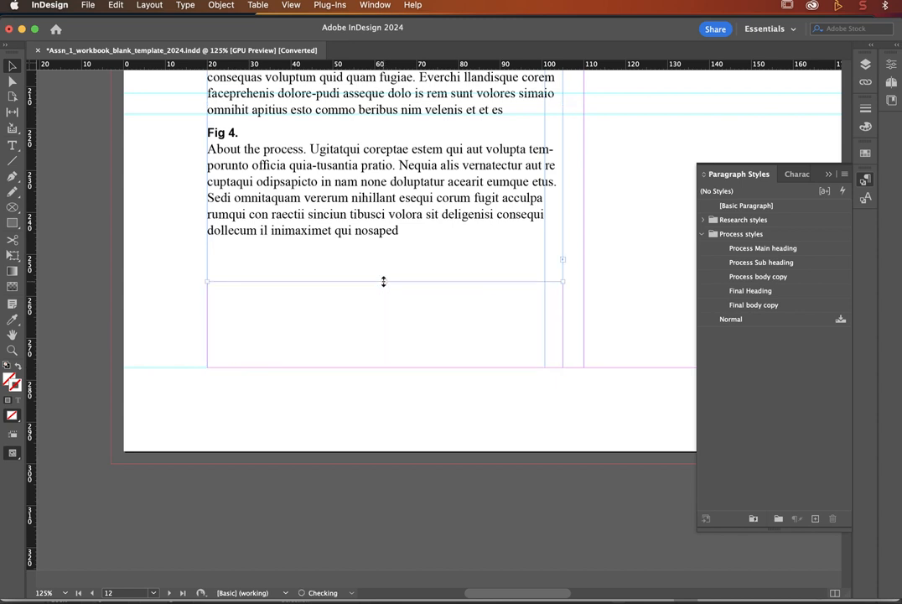
scroll(383, 285, "down", 5)
scroll(384, 288, "right", 5)
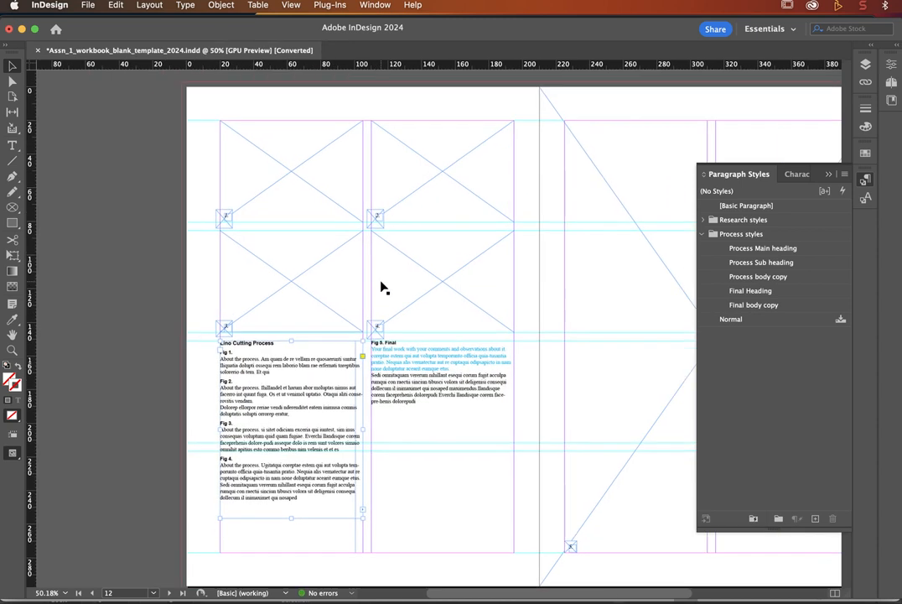
left_click(109, 295)
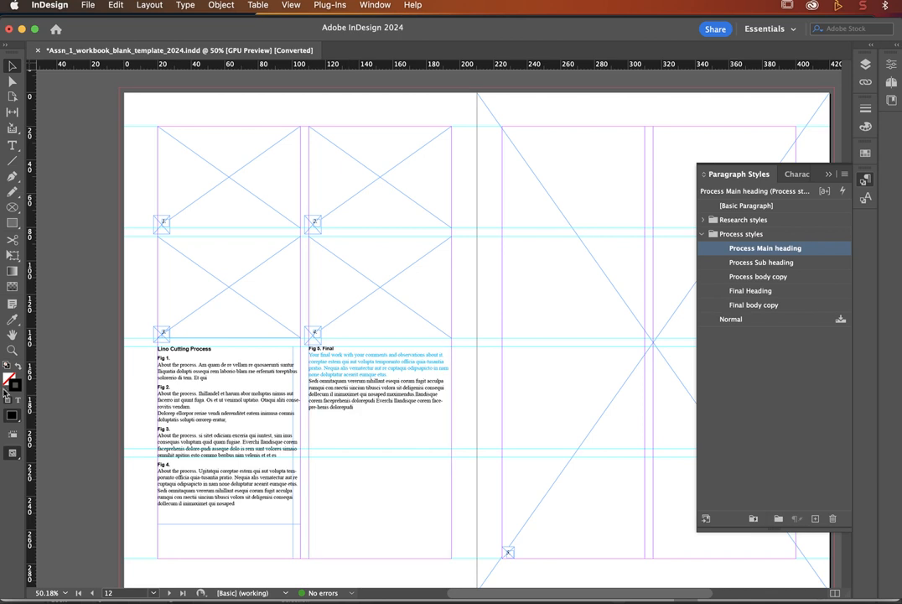
Step: Apply Final body copy to the second Fig 5 paragraph (Sedi omnitaquam…), then fit the page
left_click(12, 352)
left_click(376, 402)
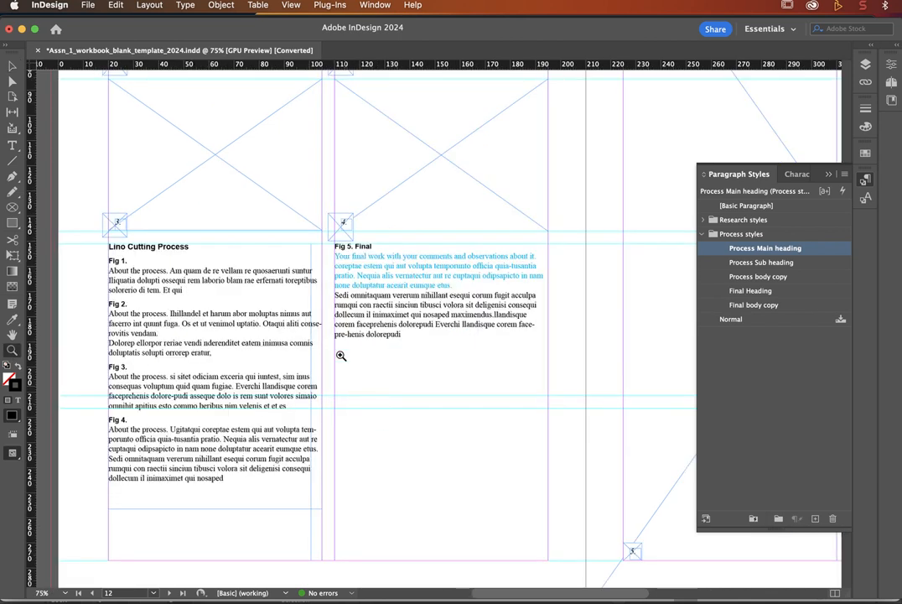
left_click(428, 313)
left_click(425, 316)
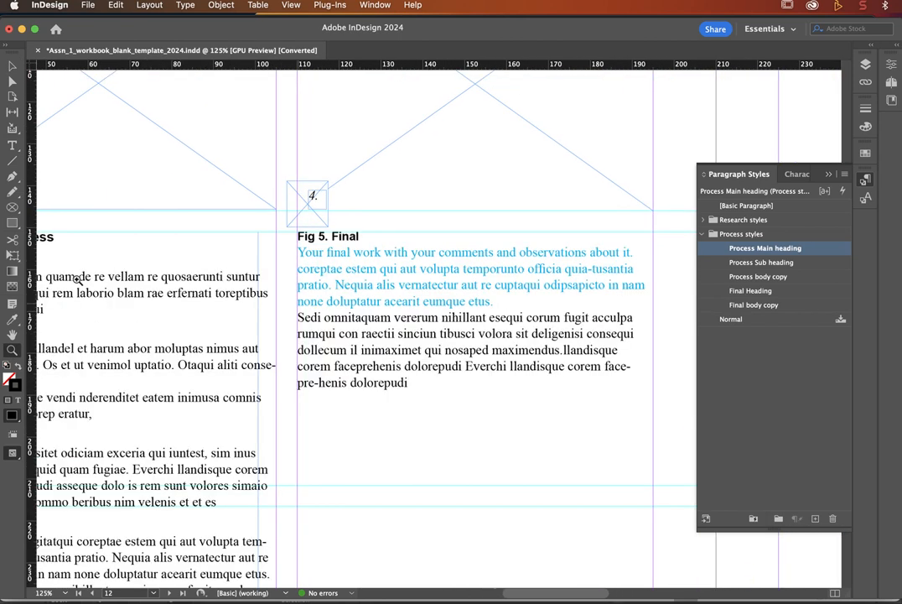
left_click(13, 145)
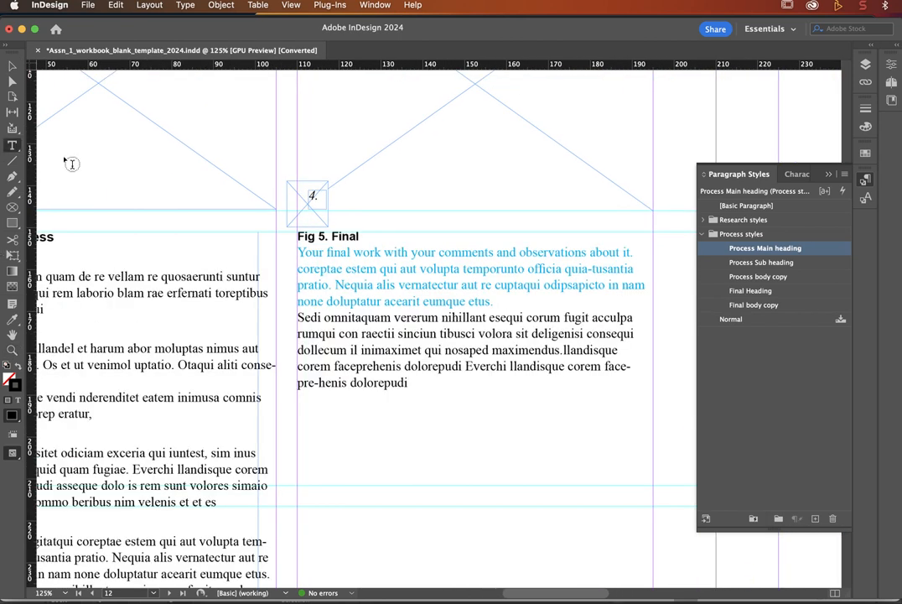
left_click(421, 317)
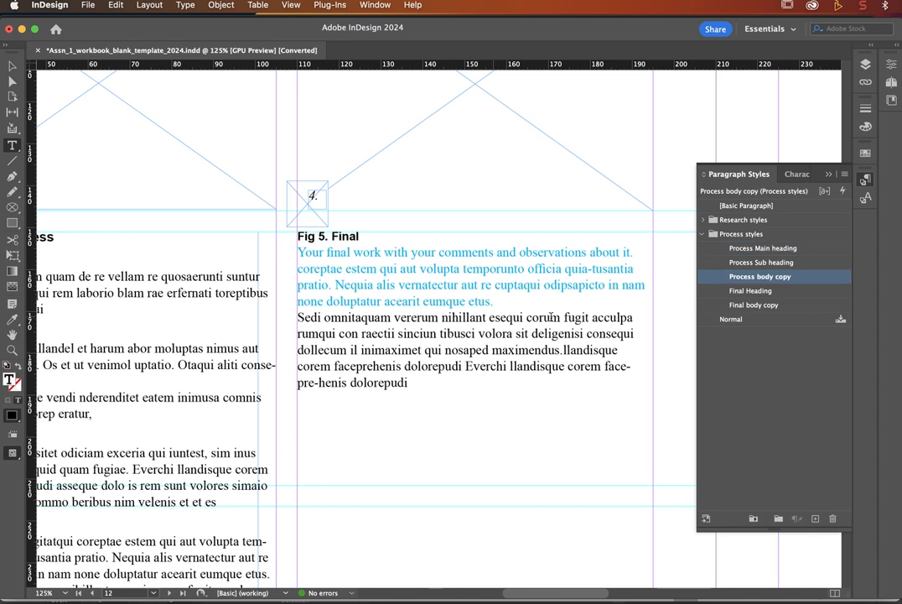
left_click(752, 305)
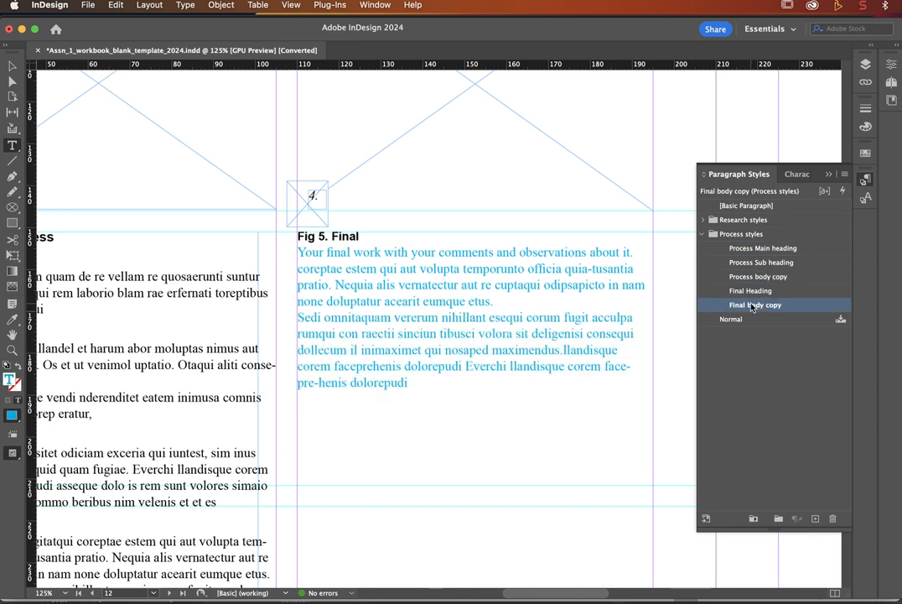
left_click(13, 66)
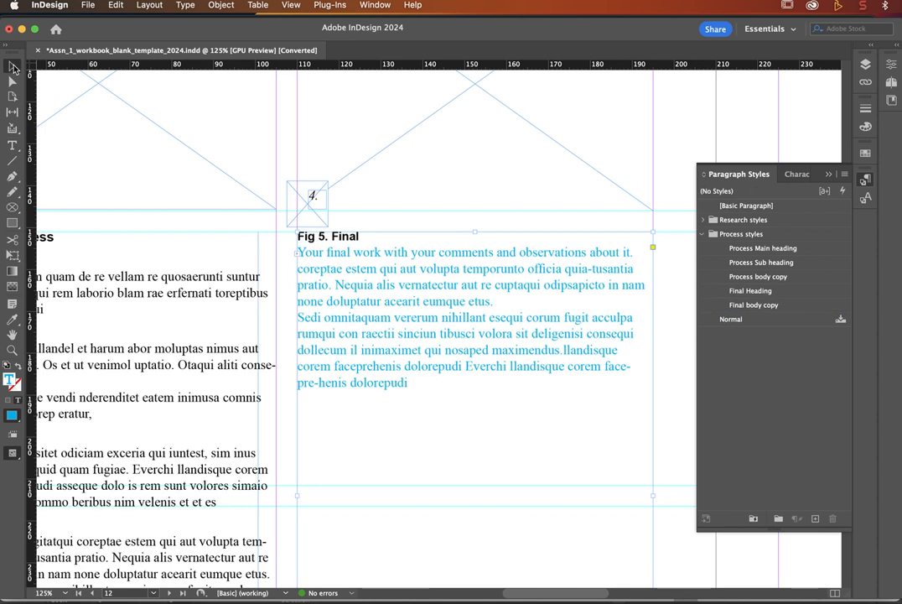
key("super+0")
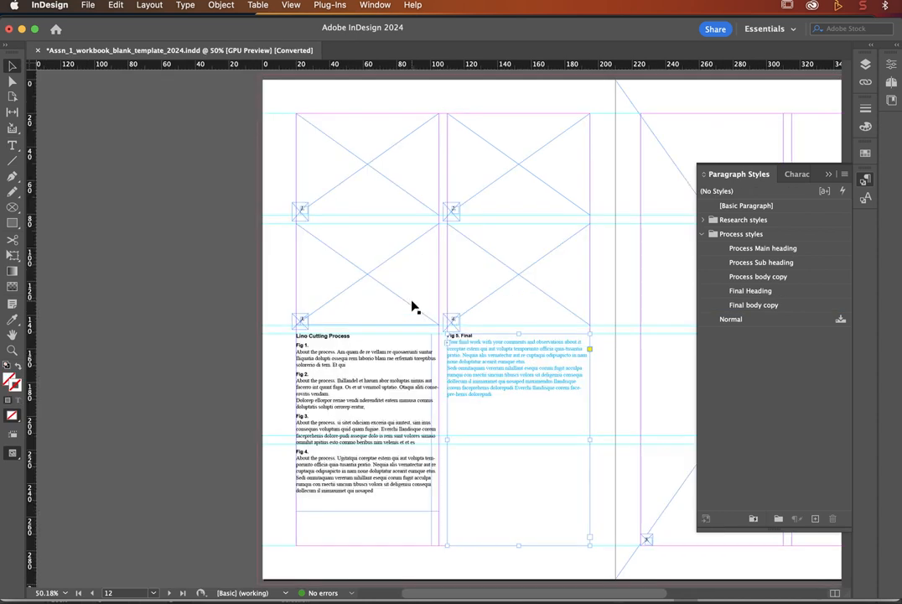
scroll(111, 324, "down", 2)
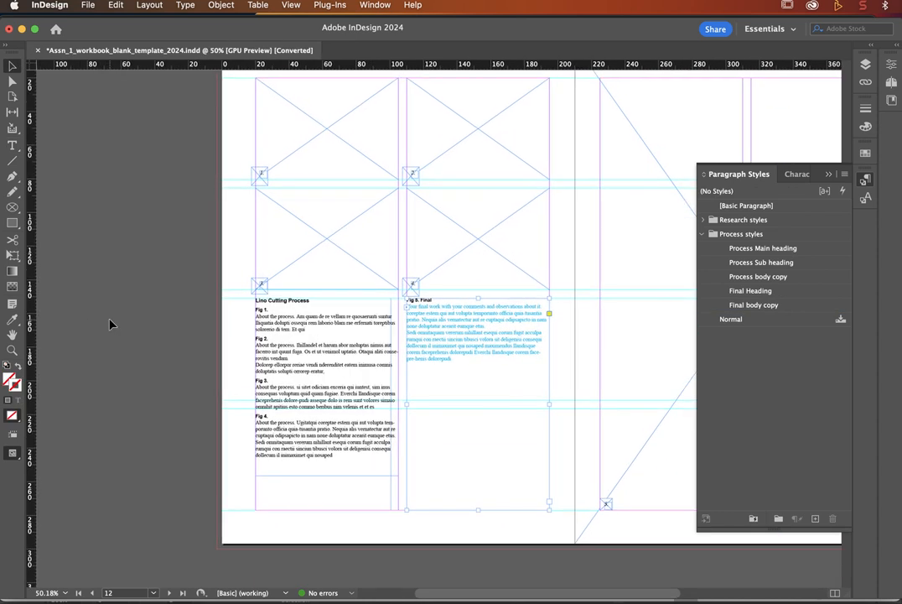